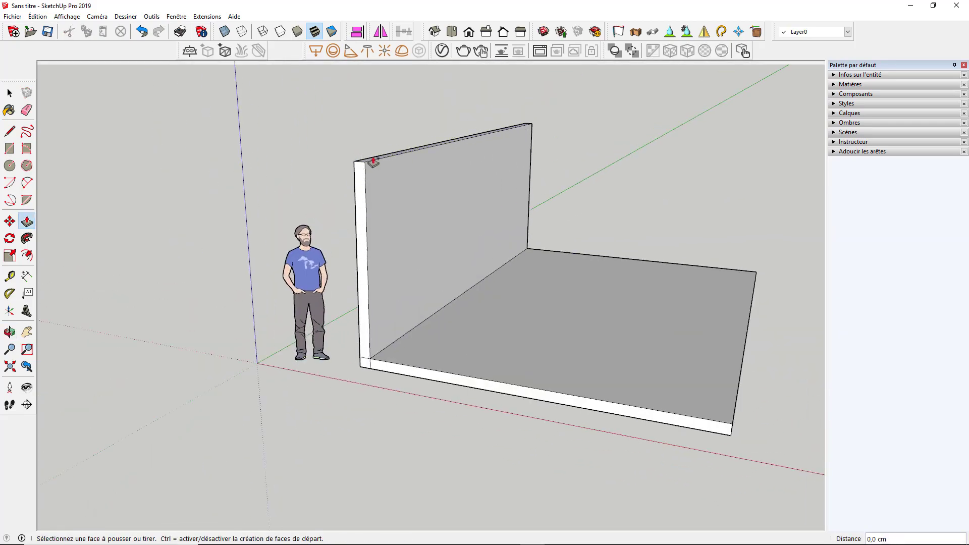
Extrude the wall top outward into a ceiling slab over the room.
middle_drag(374, 162, 369, 176)
click(720, 459)
mouse_move(720, 458)
middle_down()
mouse_move(493, 265)
mouse_move(404, 244)
mouse_move(637, 174)
middle_up()
click(530, 174)
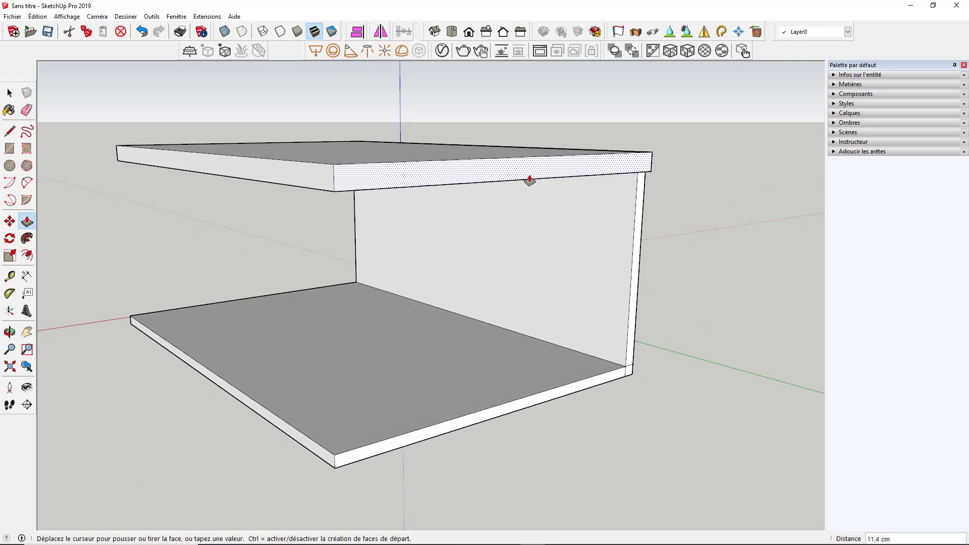
middle_drag(525, 179, 597, 116)
Push the end wall face out to 264,4 cm to enclose the room.
click(597, 116)
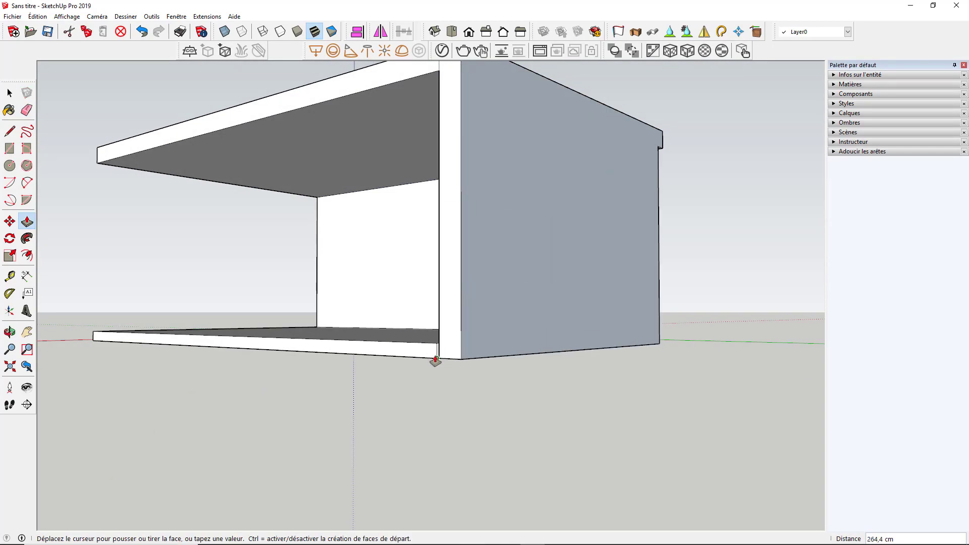
click(439, 363)
mouse_move(439, 364)
middle_down()
mouse_move(617, 399)
mouse_move(91, 329)
mouse_move(346, 389)
mouse_move(331, 221)
mouse_move(474, 4)
mouse_move(543, 365)
middle_up()
click(569, 488)
mouse_move(569, 489)
middle_down()
mouse_move(489, 324)
mouse_move(573, 331)
mouse_move(426, 353)
mouse_move(418, 383)
middle_up()
scroll(399, 396, up, 3)
key(r)
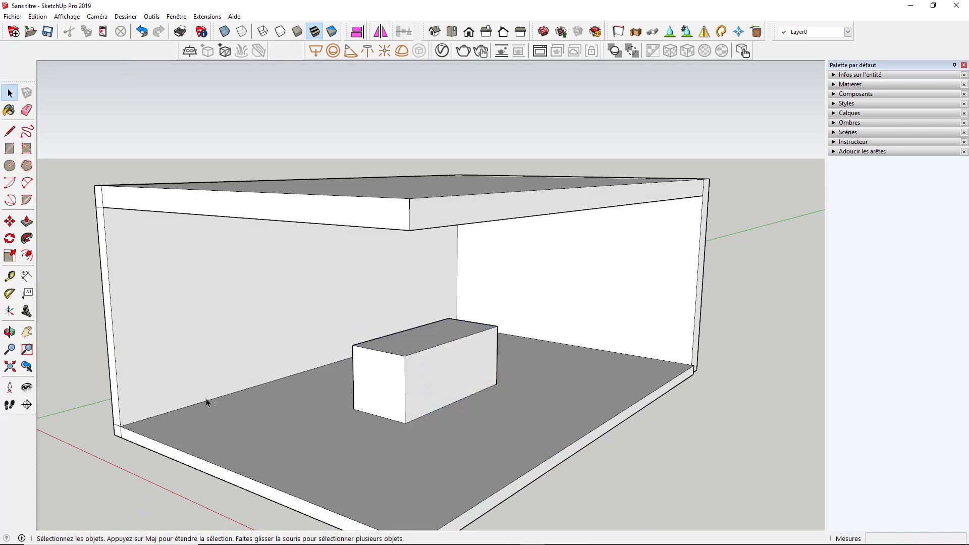
Raise the block's top face into an overhanging countertop.
key(p)
scroll(402, 338, up, 3)
click(402, 337)
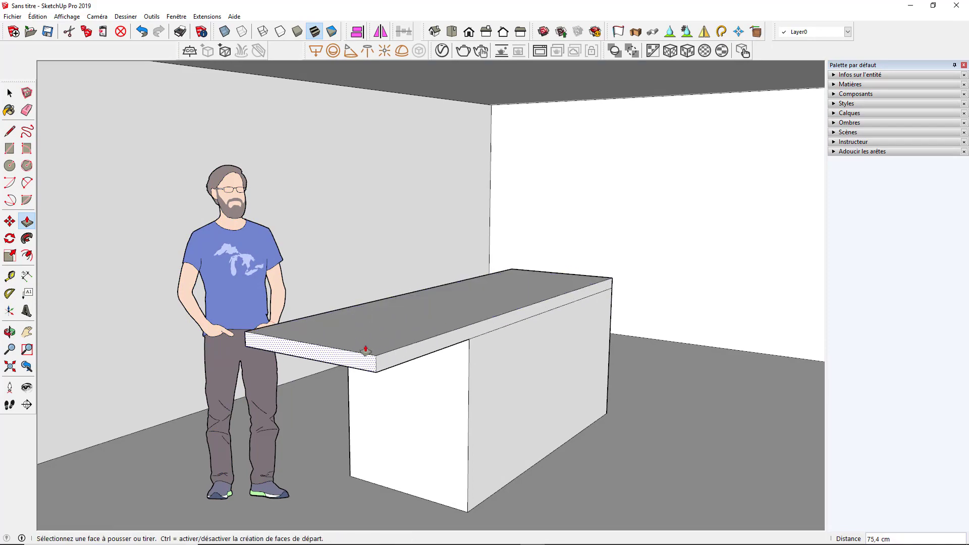
scroll(681, 346, down, 5)
scroll(555, 328, up, 2)
scroll(485, 309, up, 2)
scroll(597, 254, up, 1)
Draw a shelf rectangle on the back wall and pull it out into a shelf.
key(r)
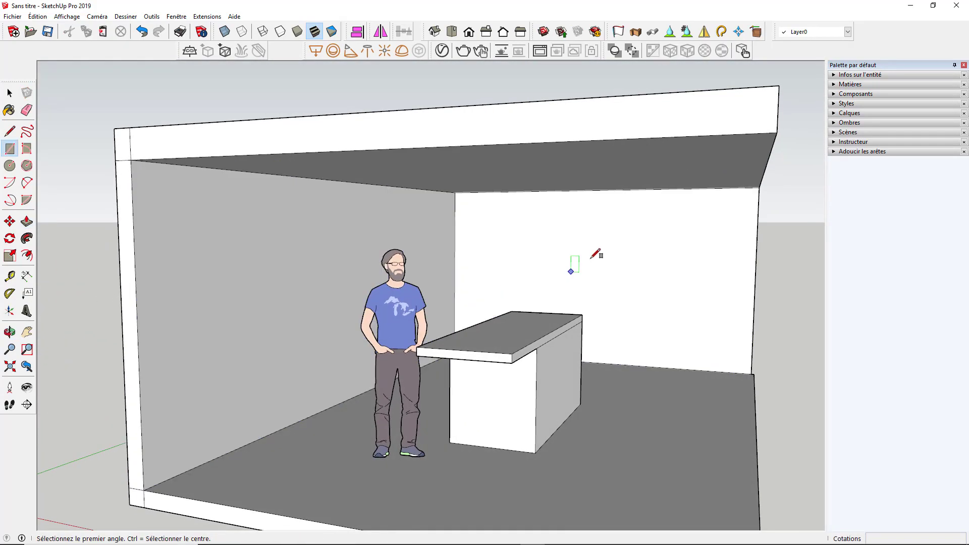
scroll(621, 232, up, 2)
click(407, 225)
click(613, 242)
key(p)
mouse_move(613, 242)
middle_down()
mouse_move(492, 277)
mouse_move(571, 246)
middle_up()
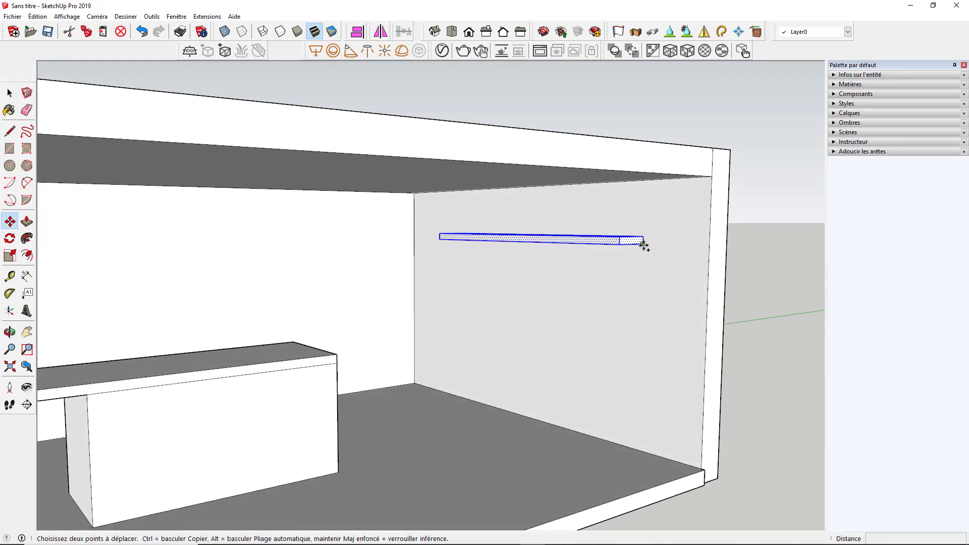
scroll(643, 295, down, 5)
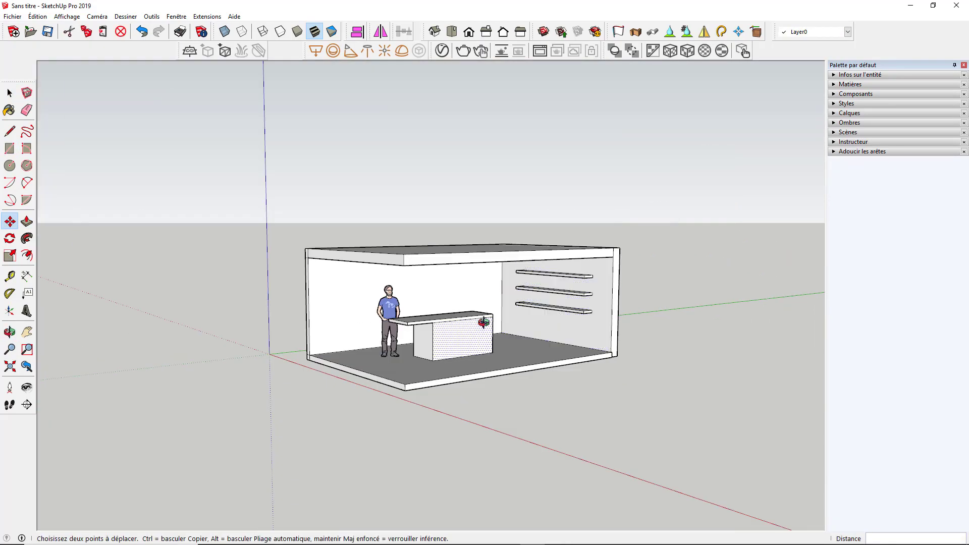
scroll(502, 277, up, 1)
scroll(630, 290, up, 1)
scroll(479, 273, up, 1)
Draw an edge along the room's open side.
key(l)
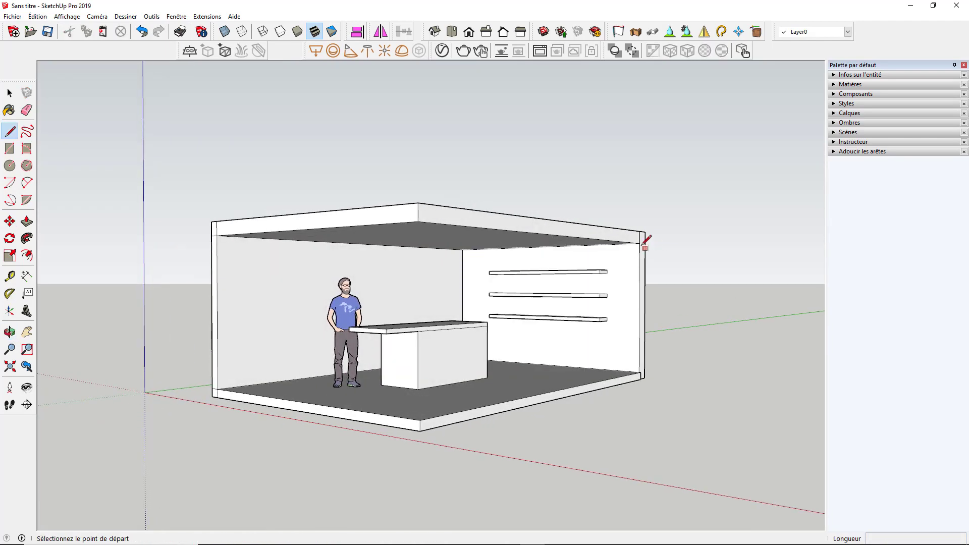
click(420, 419)
key(space)
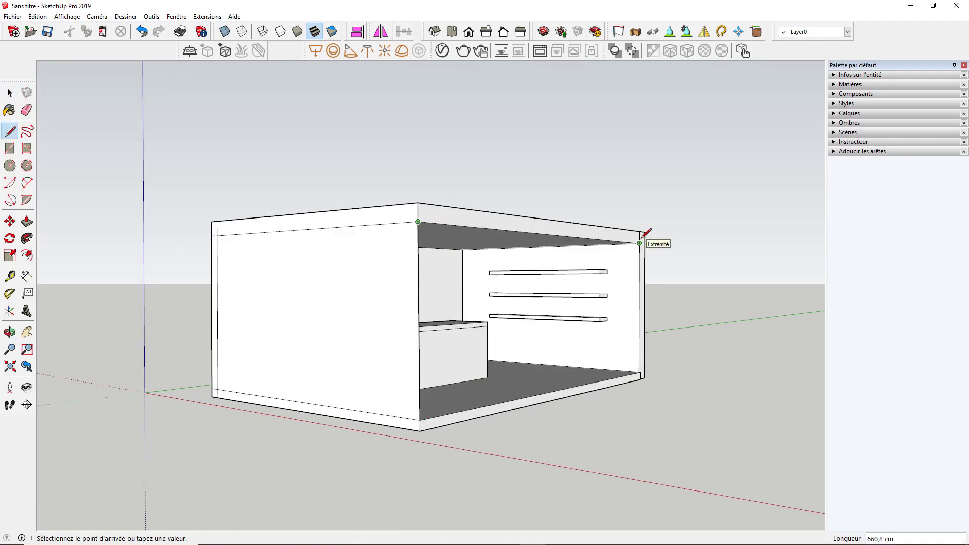
key(space)
scroll(634, 374, up, 3)
scroll(624, 443, up, 2)
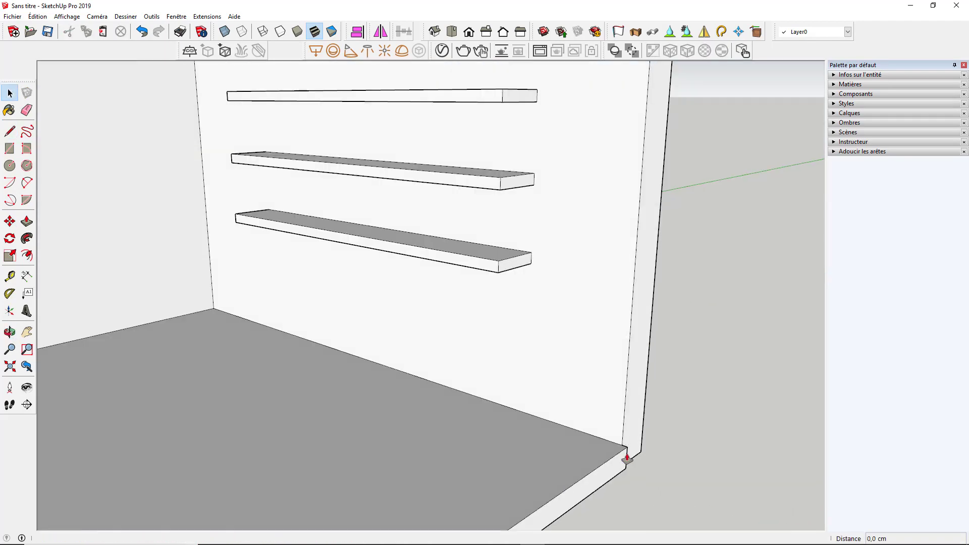
scroll(627, 459, down, 3)
Close the open side of the room with a new wall face.
key(l)
scroll(627, 411, down, 3)
scroll(627, 356, down, 2)
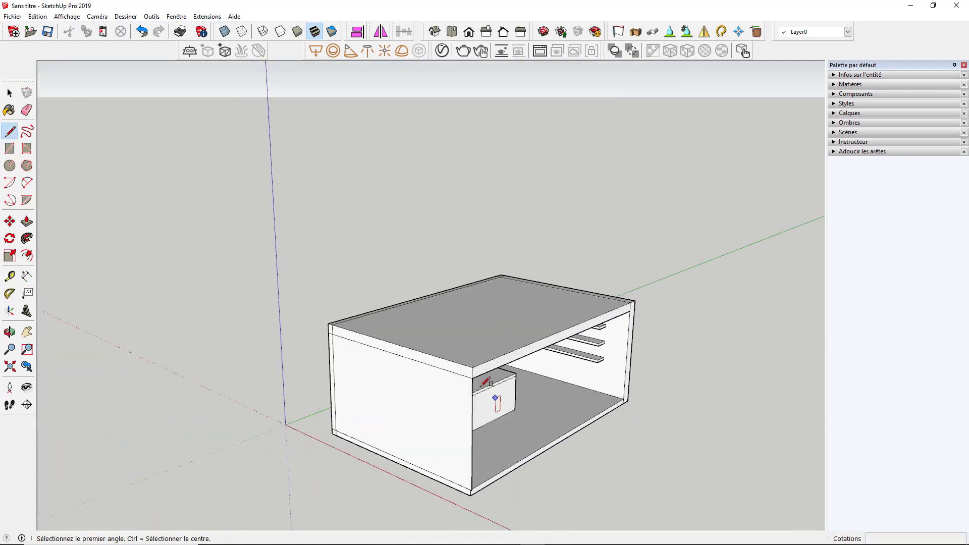
click(624, 397)
scroll(484, 488, up, 2)
scroll(645, 393, up, 5)
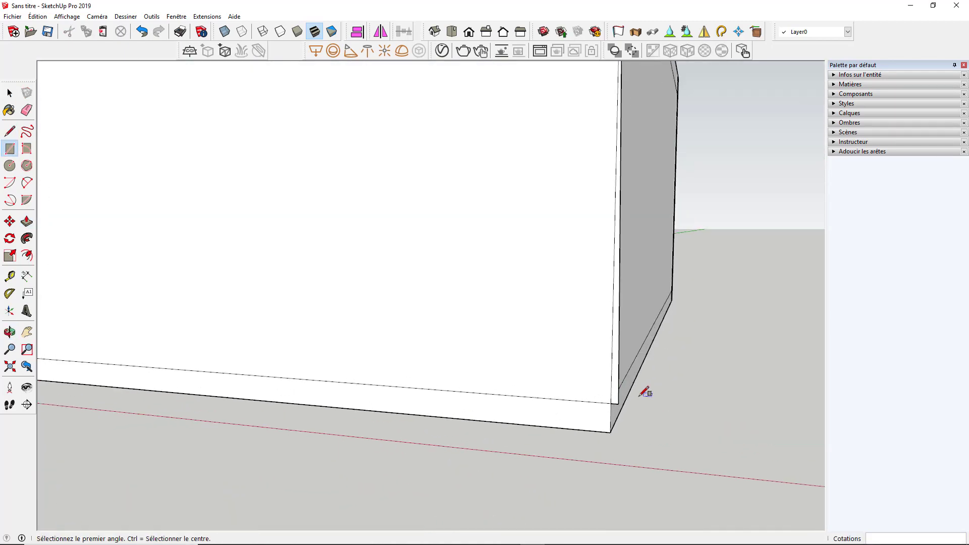
scroll(623, 401, down, 5)
Orbit around the whole box and bring up the context menu for the side face.
mouse_move(594, 391)
middle_down()
mouse_move(441, 364)
mouse_move(482, 403)
middle_up()
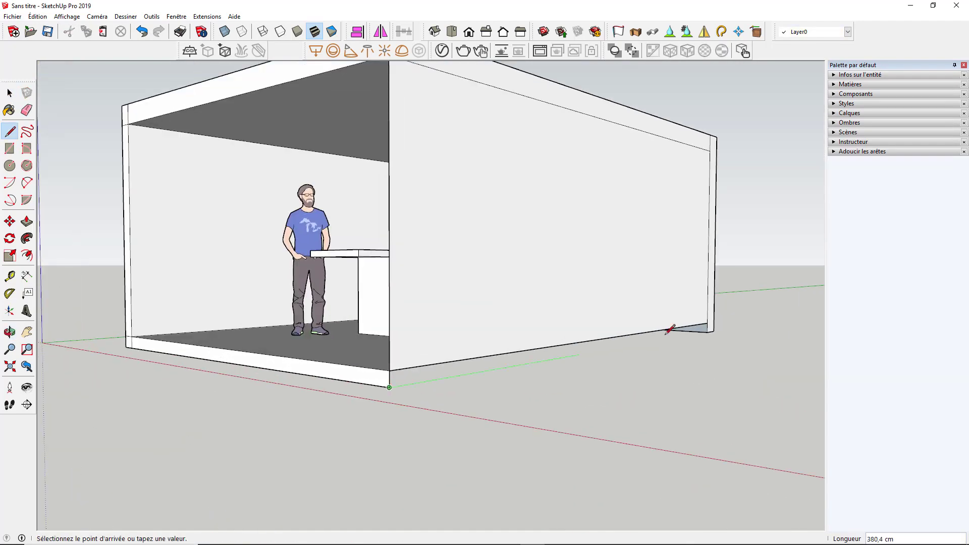
scroll(669, 330, down, 5)
middle_drag(571, 368, 489, 372)
scroll(489, 372, up, 2)
key(p)
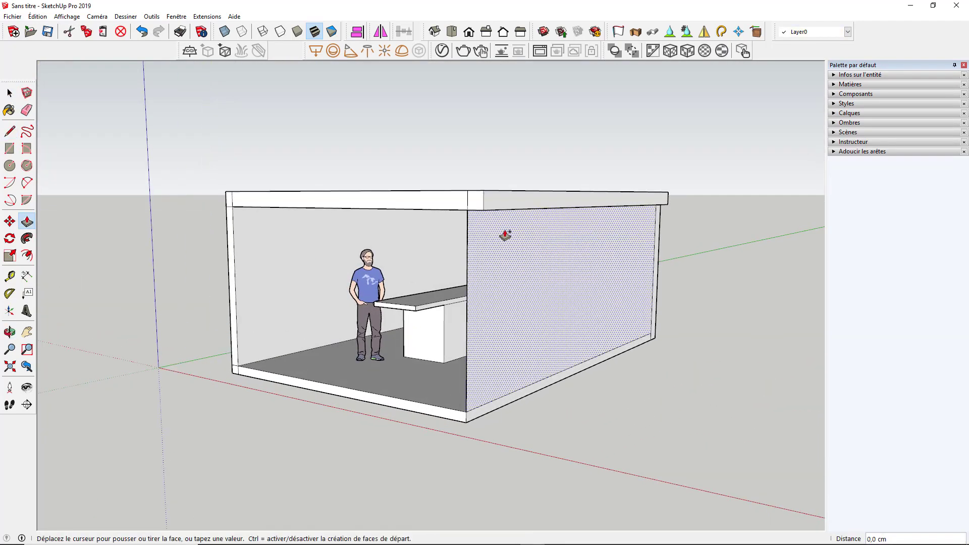
scroll(703, 348, up, 3)
scroll(628, 293, up, 4)
key(space)
right_click(588, 279)
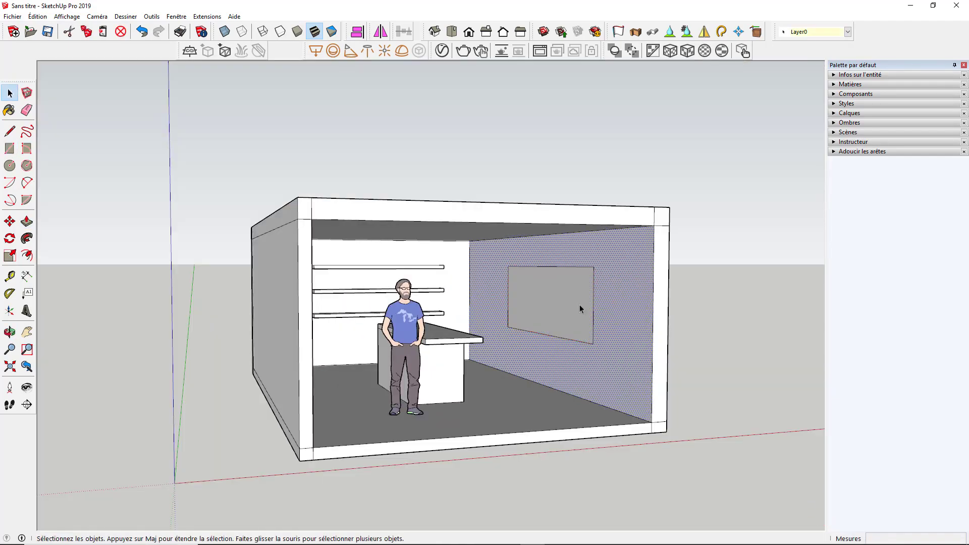
Push the window rectangle through the side wall to cut an opening.
key(p)
double_click(579, 309)
scroll(579, 309, up, 5)
mouse_move(579, 309)
middle_down()
mouse_move(574, 331)
mouse_move(467, 290)
middle_up()
mouse_move(536, 303)
middle_down()
mouse_move(405, 317)
mouse_move(526, 303)
middle_up()
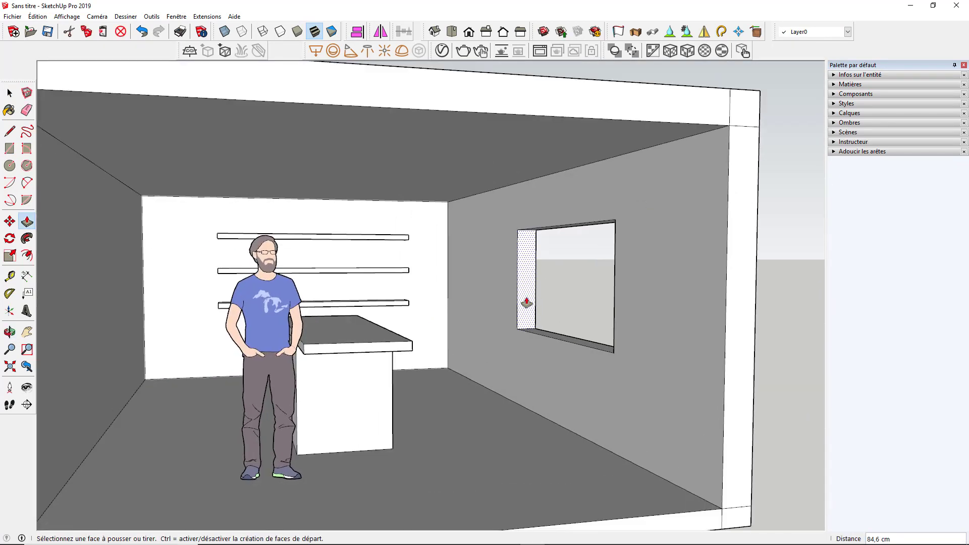
Fill the window opening with a new face and make it a component.
click(518, 224)
click(615, 221)
key(space)
scroll(659, 232, up, 2)
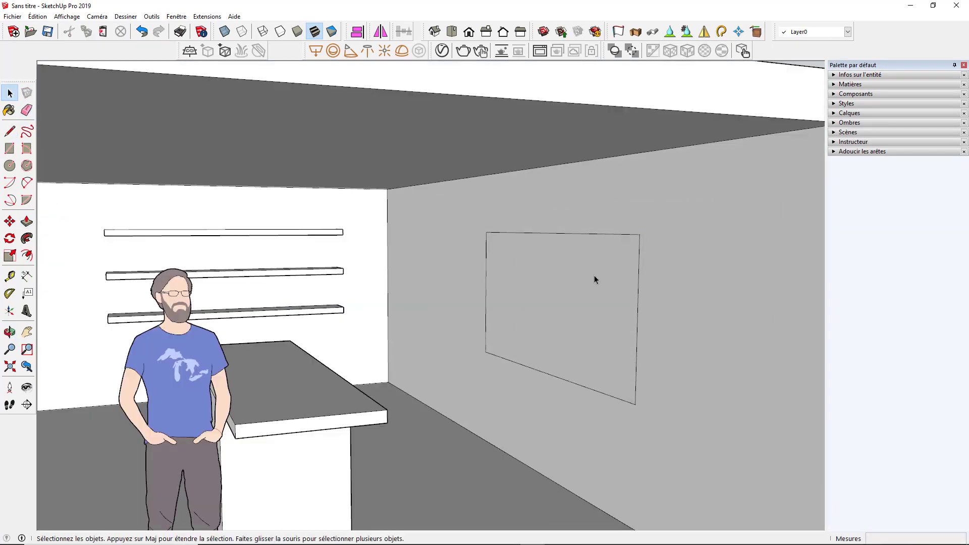
right_click(584, 273)
click(627, 349)
Inside the window component, offset the face outline to form the frame inset.
key(Return)
double_click(565, 316)
key(f)
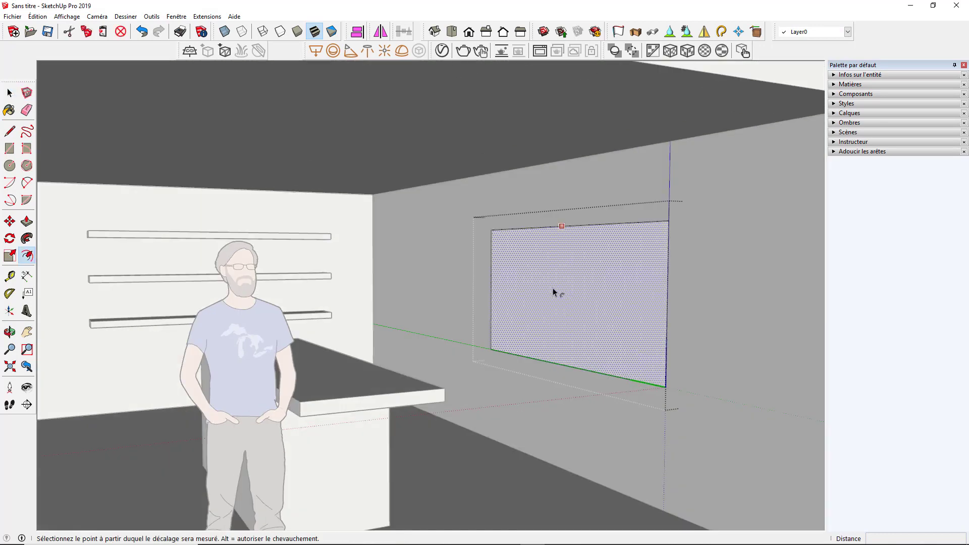
click(558, 231)
scroll(606, 242, up, 2)
Divide the window into four panes with lines and erase the extra edges.
key(l)
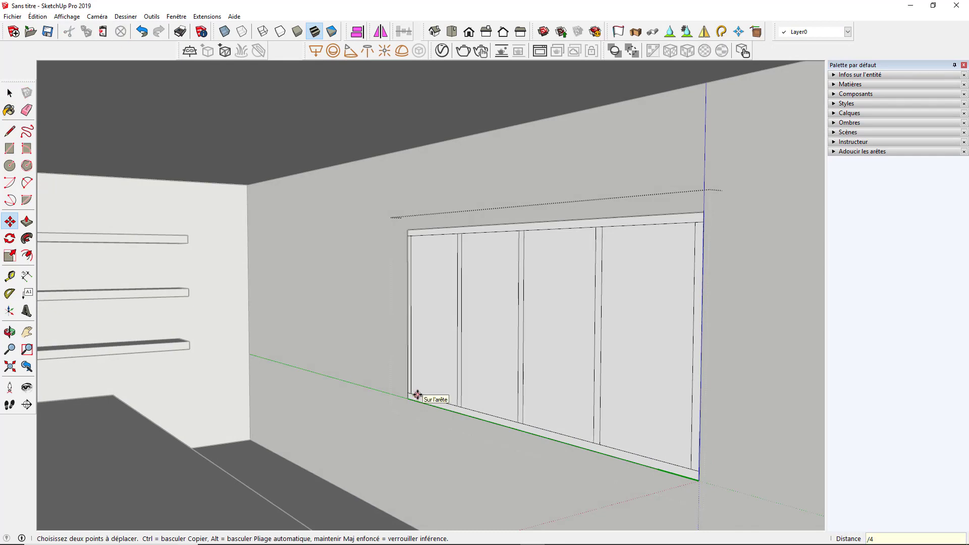
scroll(422, 395, down, 5)
scroll(277, 368, up, 5)
key(e)
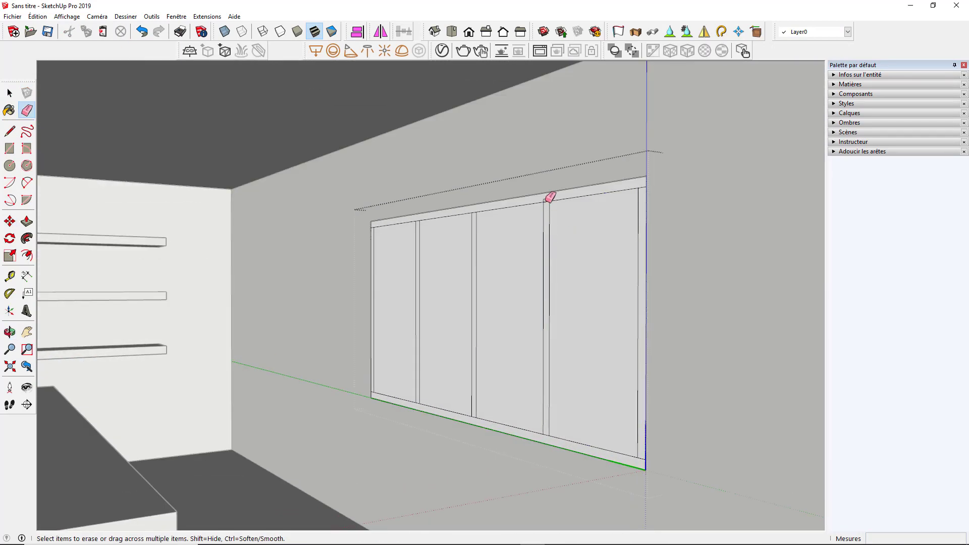
scroll(396, 206, up, 3)
scroll(403, 324, down, 3)
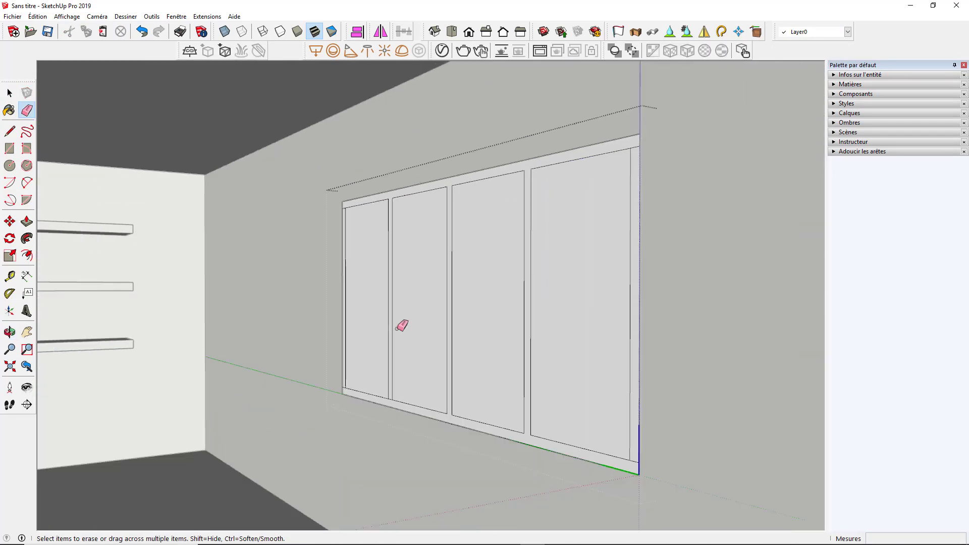
scroll(285, 392, up, 3)
scroll(372, 411, down, 2)
scroll(340, 216, up, 3)
scroll(512, 205, down, 3)
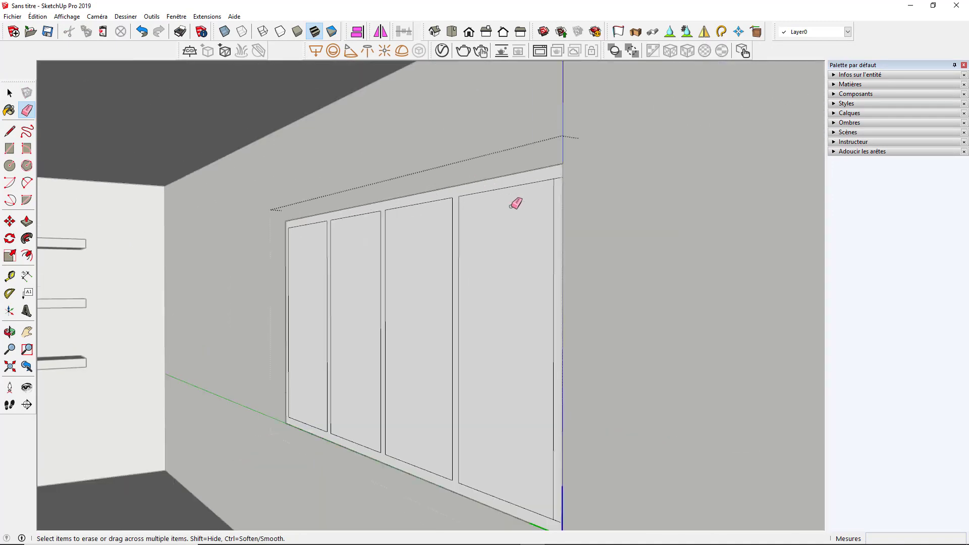
scroll(577, 184, up, 2)
scroll(608, 462, up, 2)
scroll(608, 462, down, 3)
scroll(448, 329, up, 3)
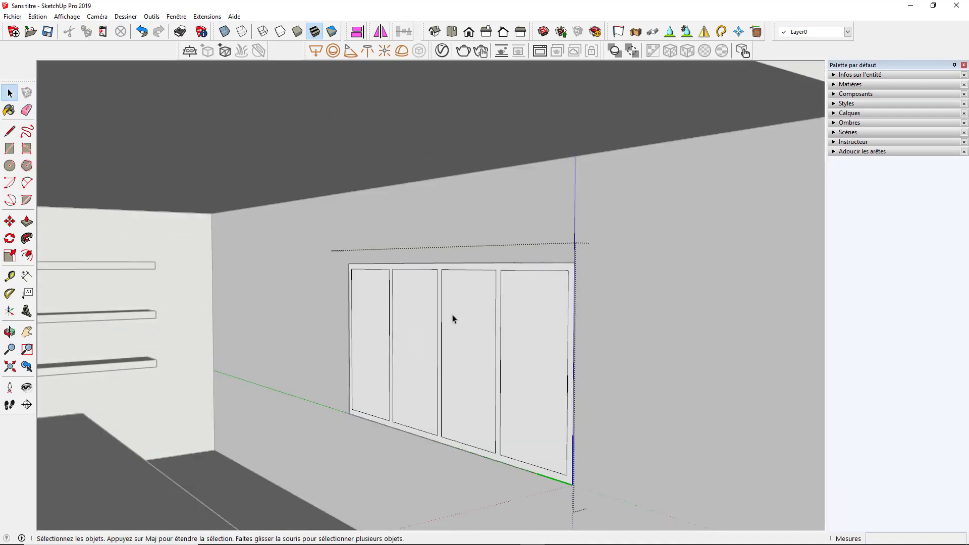
Pull the window frame out 2,0 cm.
key(p)
scroll(452, 318, up, 2)
click(487, 276)
scroll(318, 318, down, 3)
scroll(431, 417, up, 3)
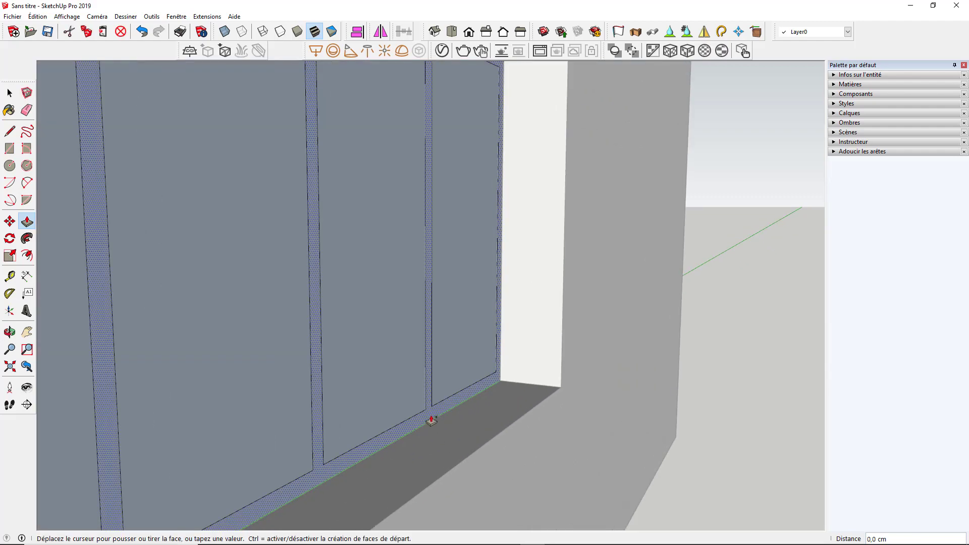
scroll(444, 347, down, 3)
scroll(759, 268, down, 2)
key(space)
scroll(595, 302, up, 3)
click(623, 328)
key(b)
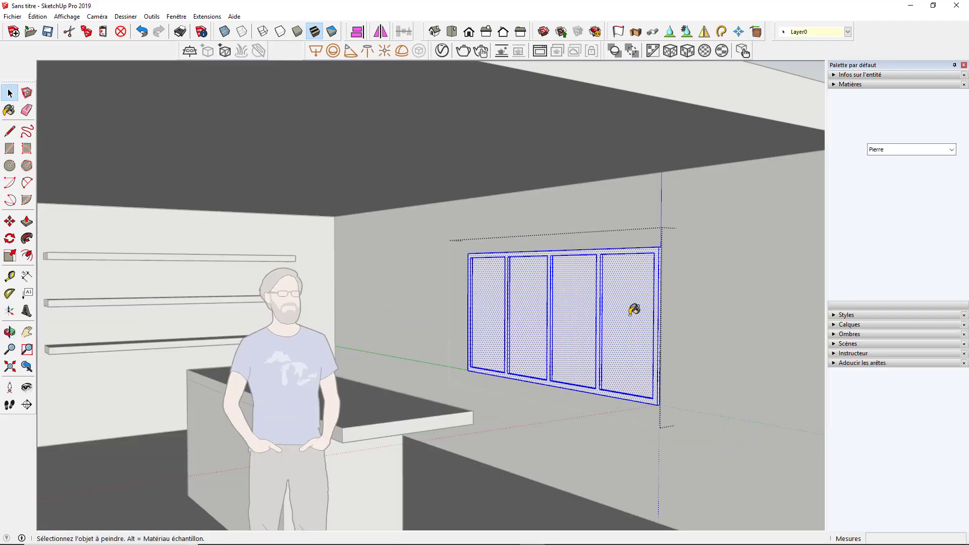
click(888, 149)
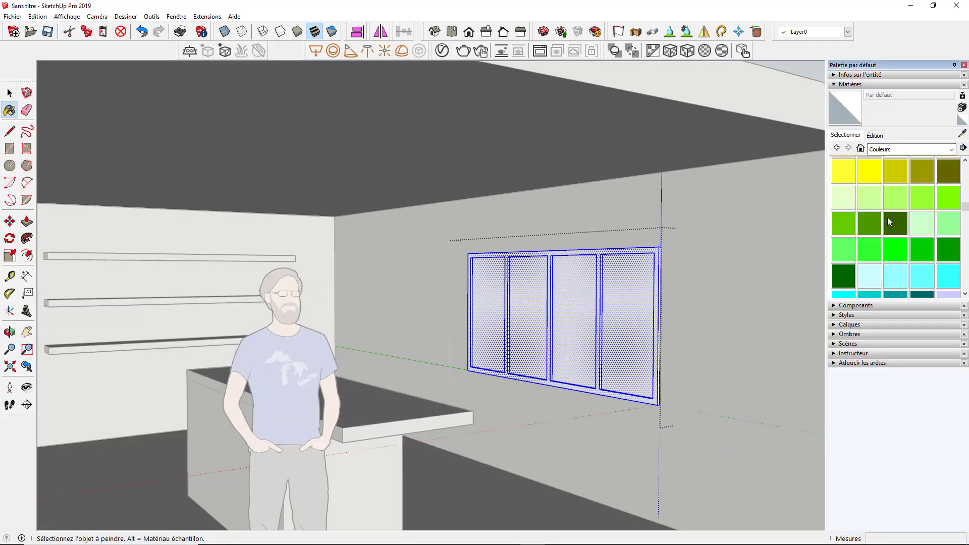
scroll(887, 217, down, 5)
click(901, 202)
click(647, 317)
scroll(693, 299, down, 3)
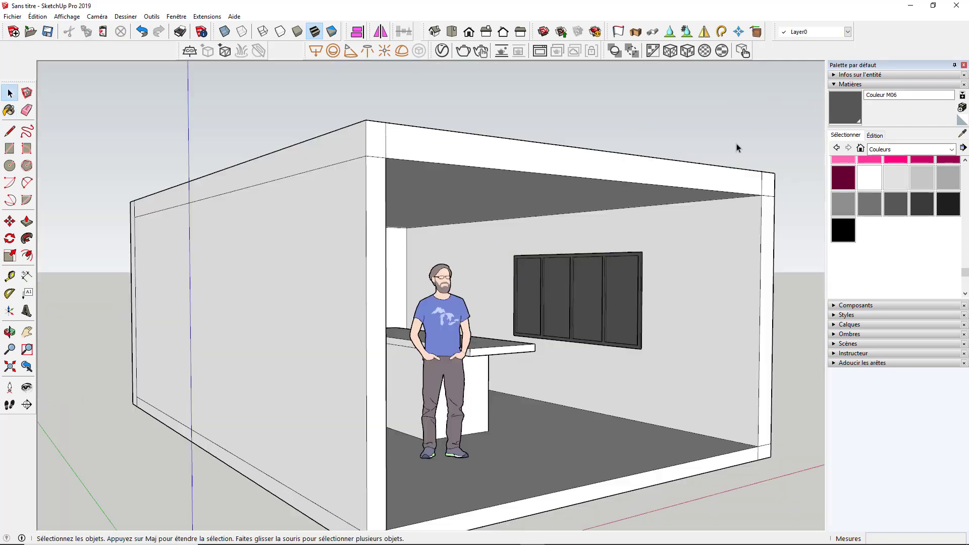
scroll(692, 300, up, 3)
key(b)
click(909, 148)
click(948, 195)
click(625, 313)
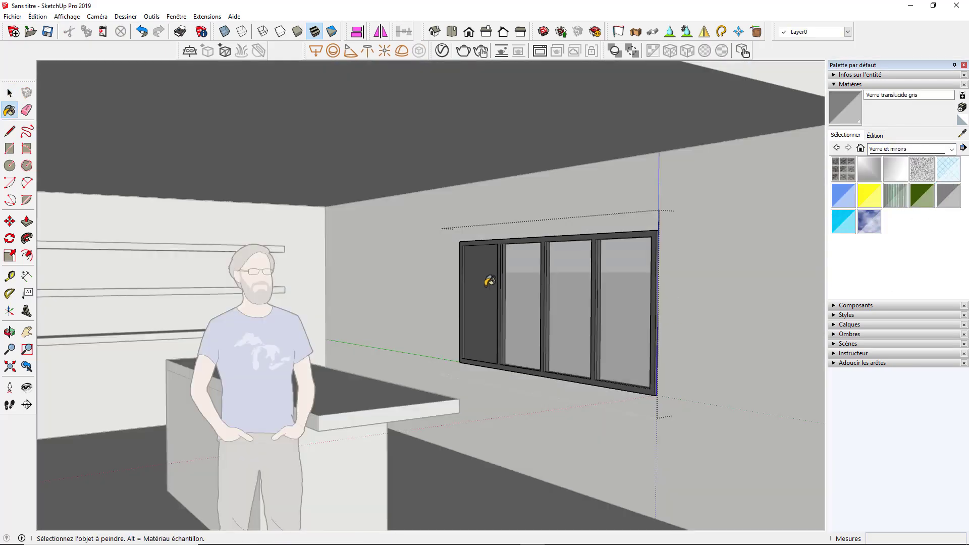
scroll(489, 281, down, 5)
mouse_move(474, 342)
middle_down()
mouse_move(325, 242)
mouse_move(354, 237)
middle_up()
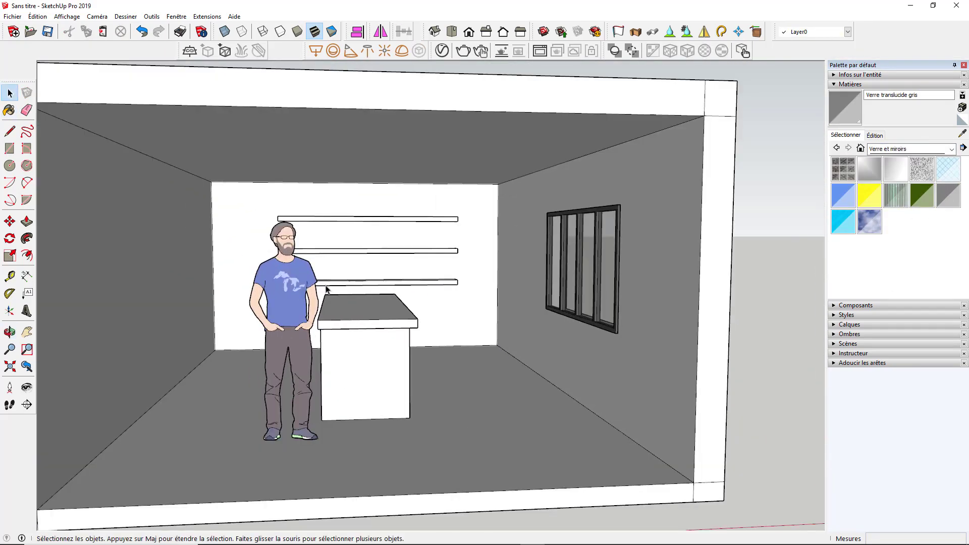
scroll(437, 303, down, 5)
scroll(333, 232, up, 2)
key(space)
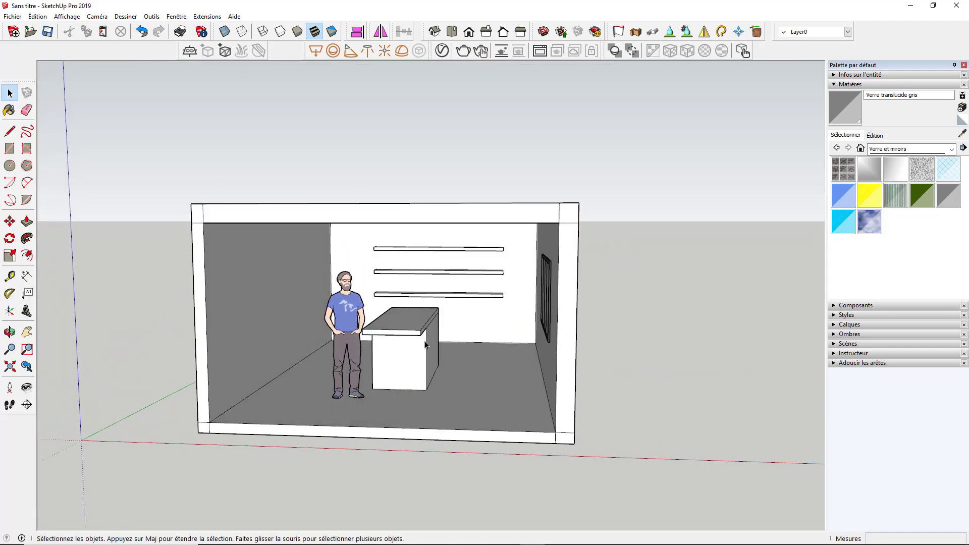
scroll(451, 327, up, 5)
scroll(444, 327, down, 1)
scroll(621, 400, down, 5)
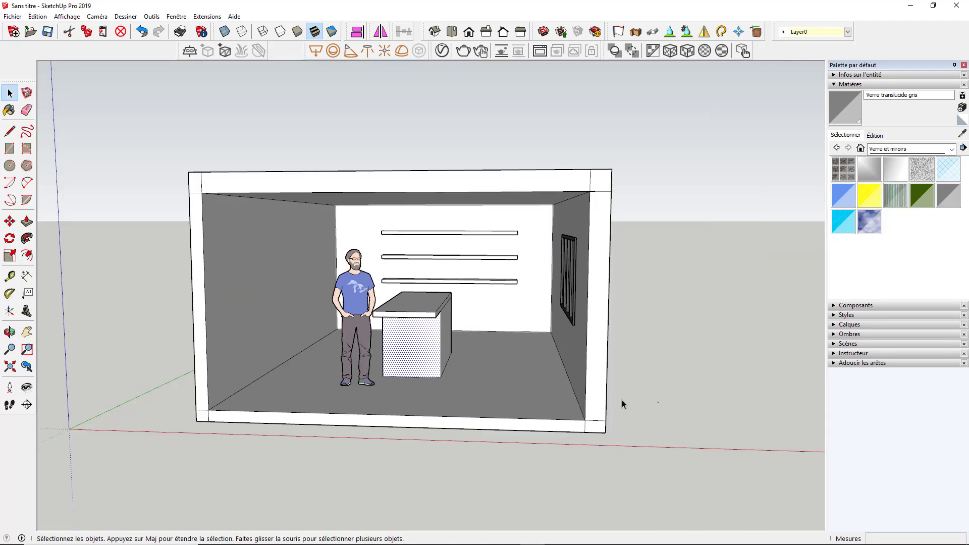
scroll(415, 315, up, 5)
scroll(455, 315, down, 8)
scroll(504, 374, up, 1)
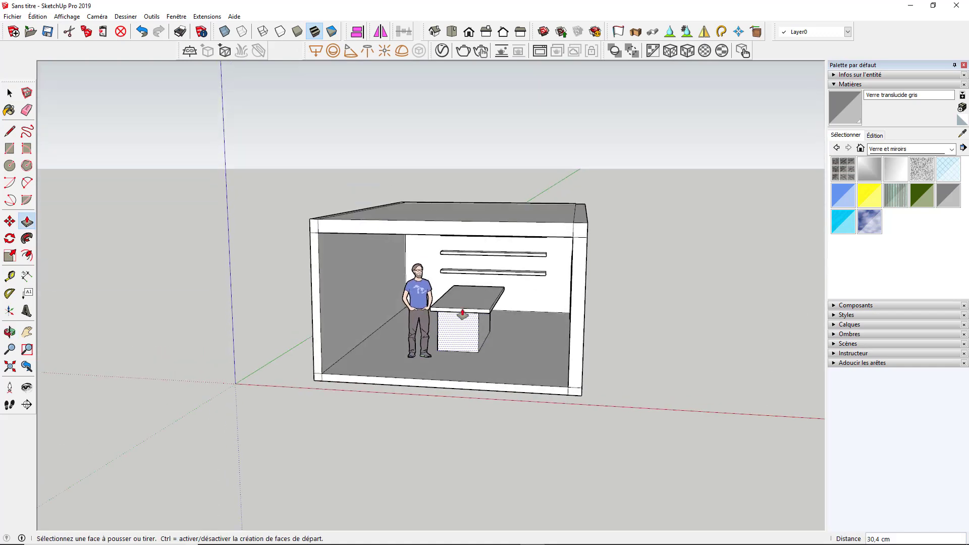
Search 3D Warehouse for 'tabouret de bar'.
scroll(509, 382, up, 2)
click(543, 31)
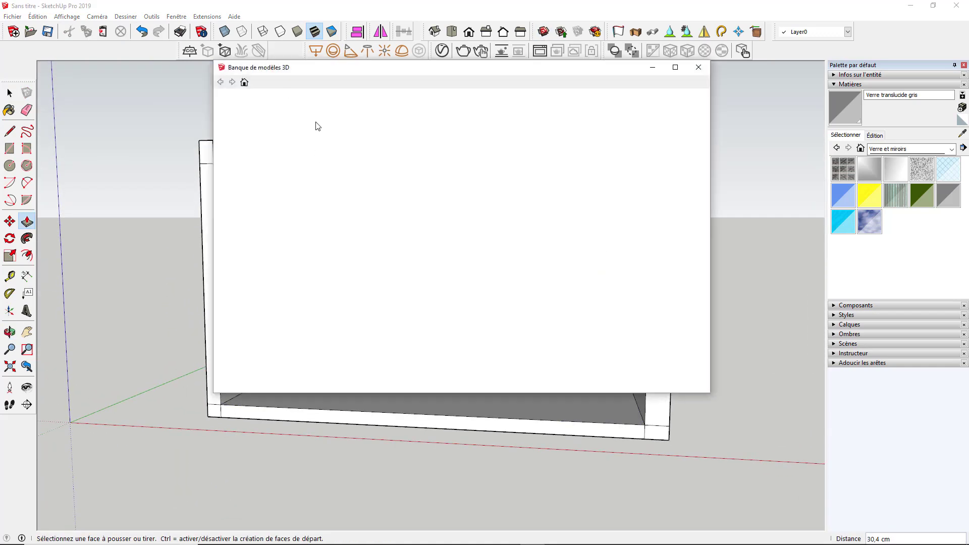
text(tabouret de bar)
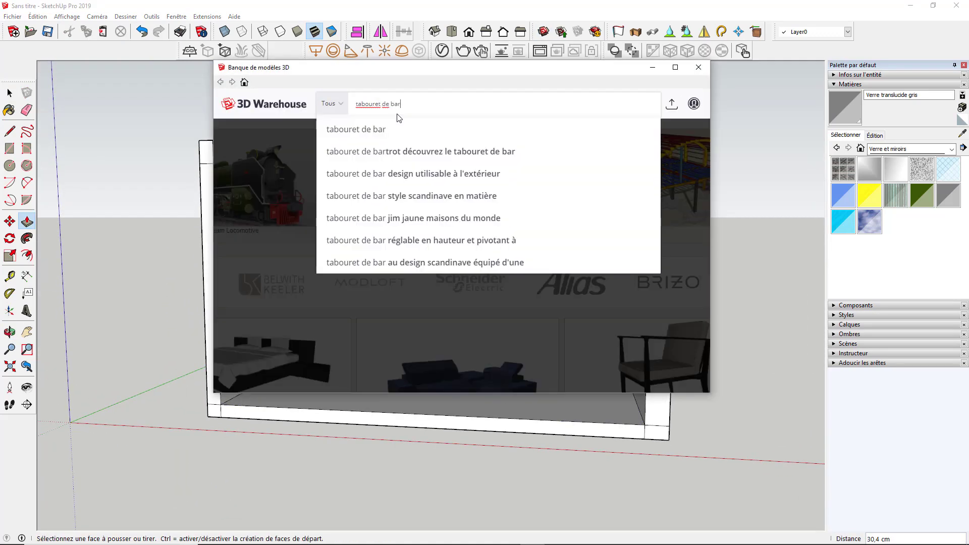
key(Return)
Download a black bar stool, load it into the model and place it beside the counter.
scroll(459, 184, down, 5)
scroll(461, 222, down, 2)
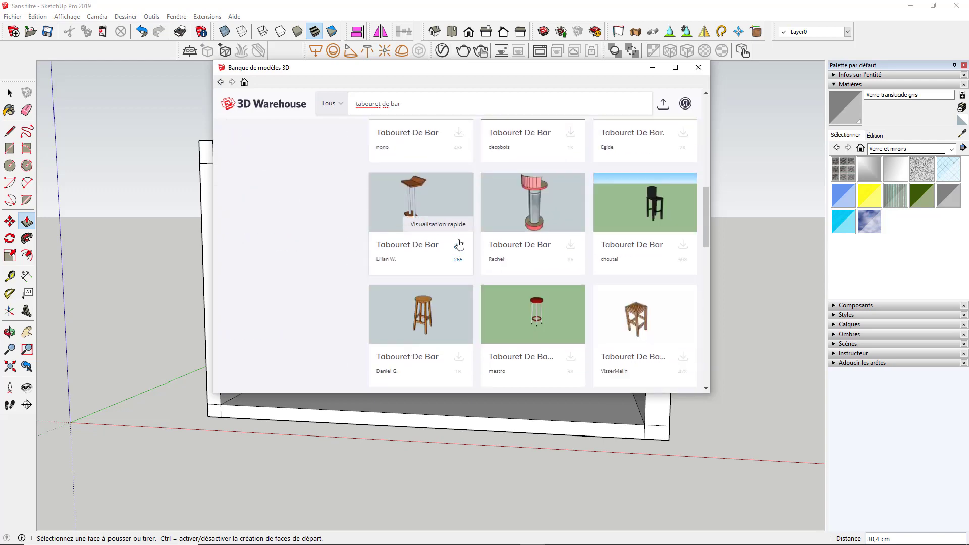
scroll(504, 252, up, 2)
scroll(525, 264, down, 3)
scroll(457, 250, down, 3)
scroll(685, 306, down, 3)
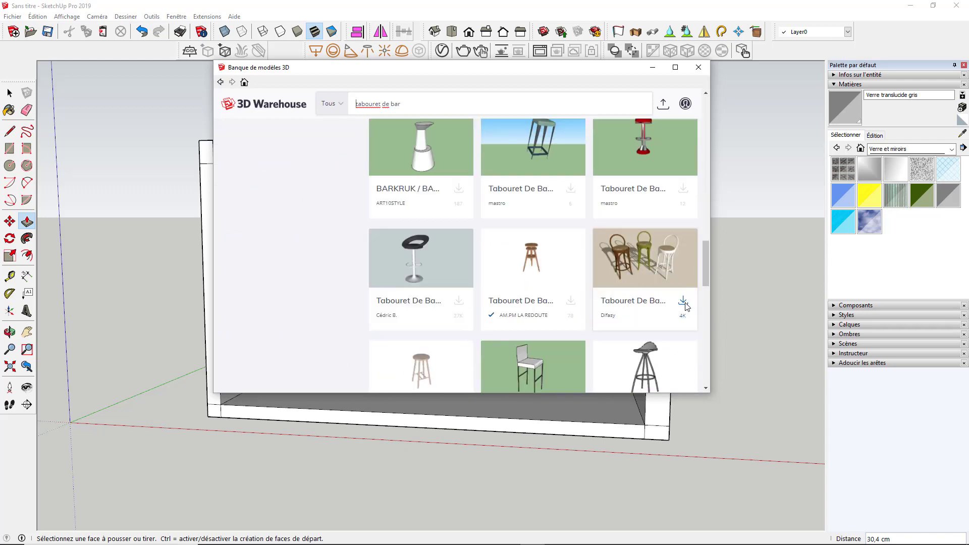
scroll(693, 339, down, 4)
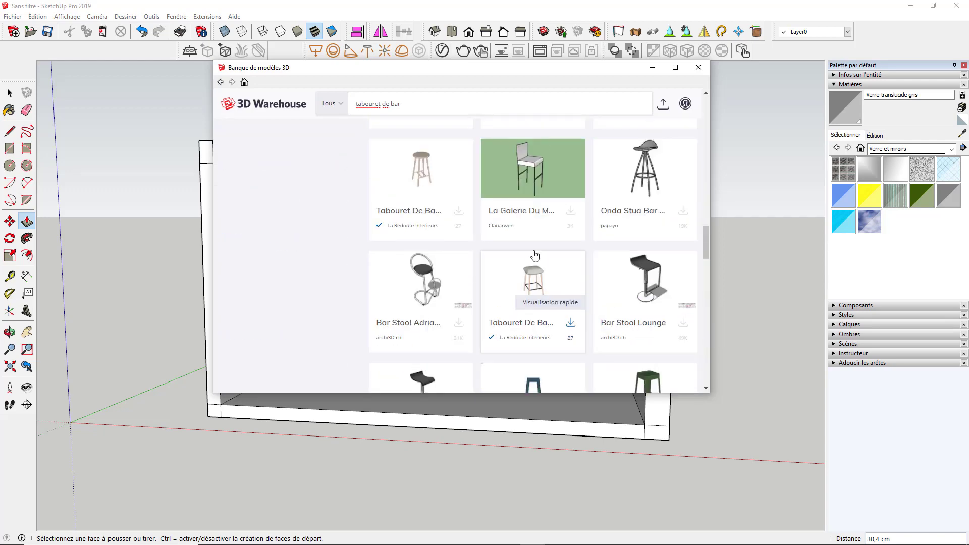
scroll(535, 255, down, 4)
click(458, 235)
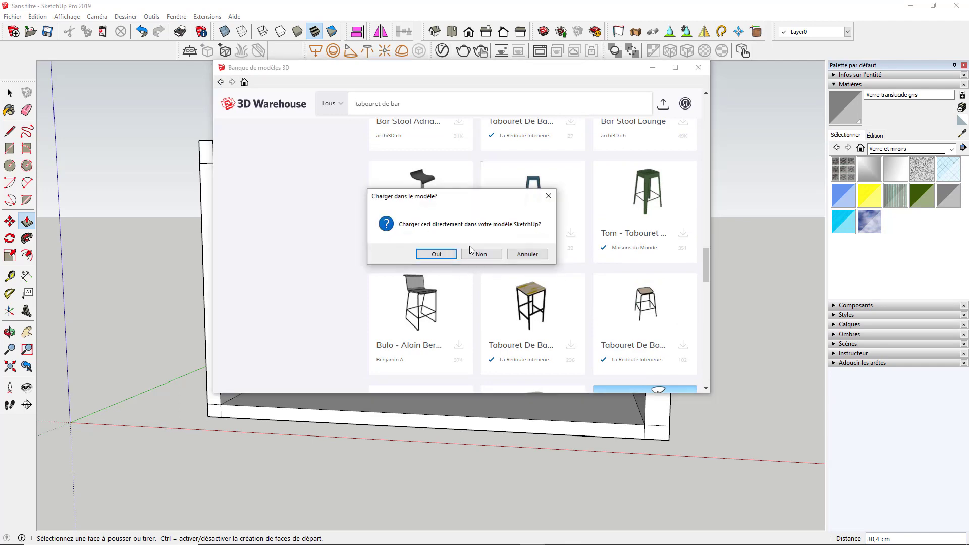
click(434, 253)
click(533, 350)
Rotate the bar stool to face the counter.
scroll(532, 350, up, 5)
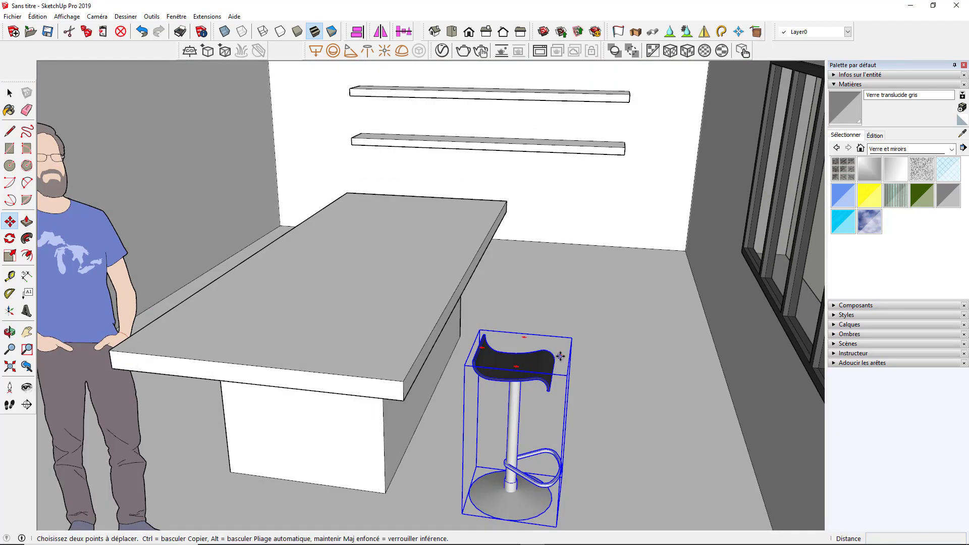
click(469, 349)
click(469, 345)
scroll(439, 340, down, 5)
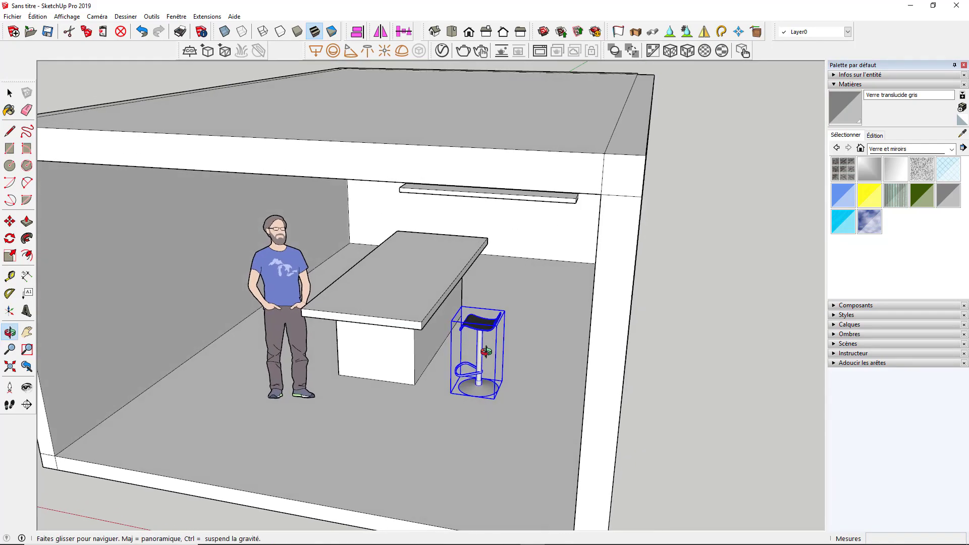
scroll(410, 336, up, 4)
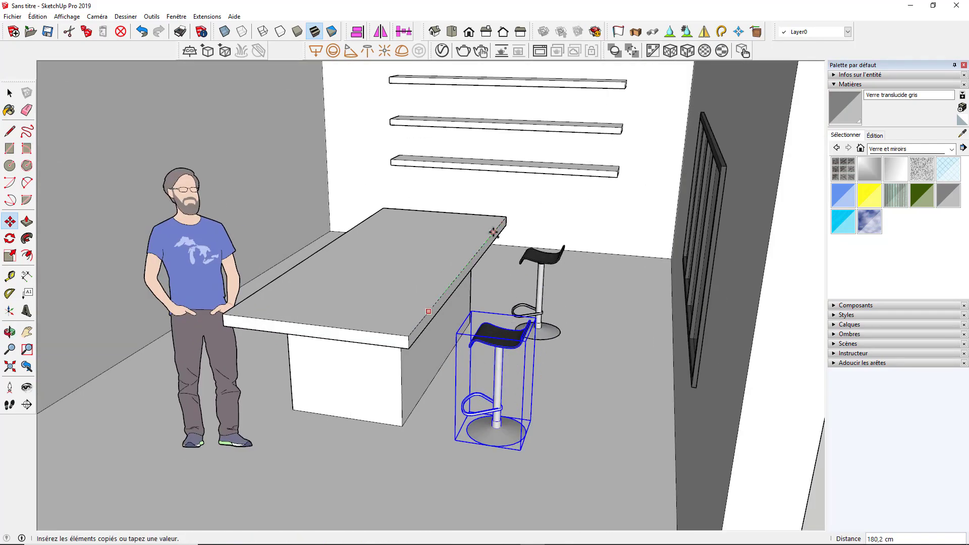
Finish the row of three stool copies and view the room from a low front angle.
key(space)
scroll(499, 250, down, 5)
scroll(465, 302, up, 5)
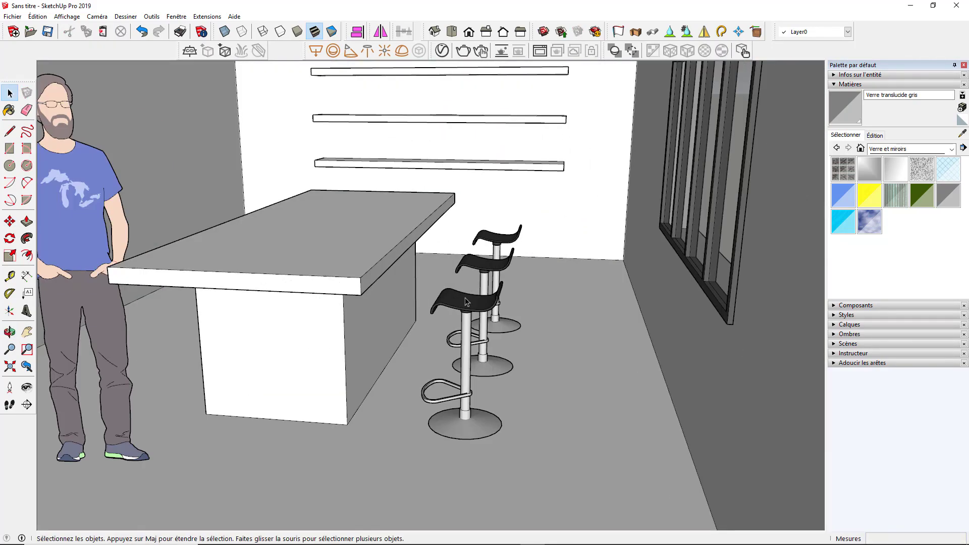
key(space)
key(Escape)
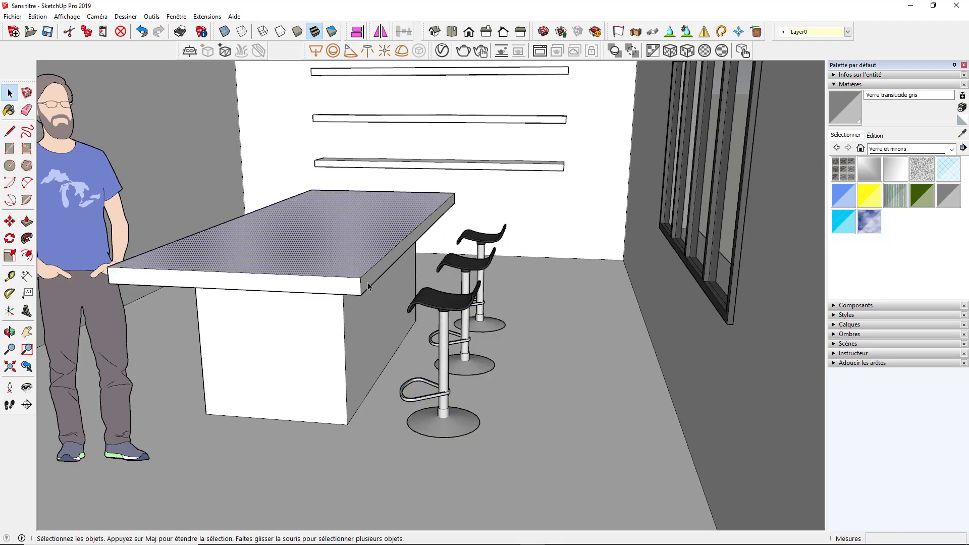
middle_drag(413, 283, 464, 223)
scroll(463, 223, down, 5)
scroll(429, 252, up, 4)
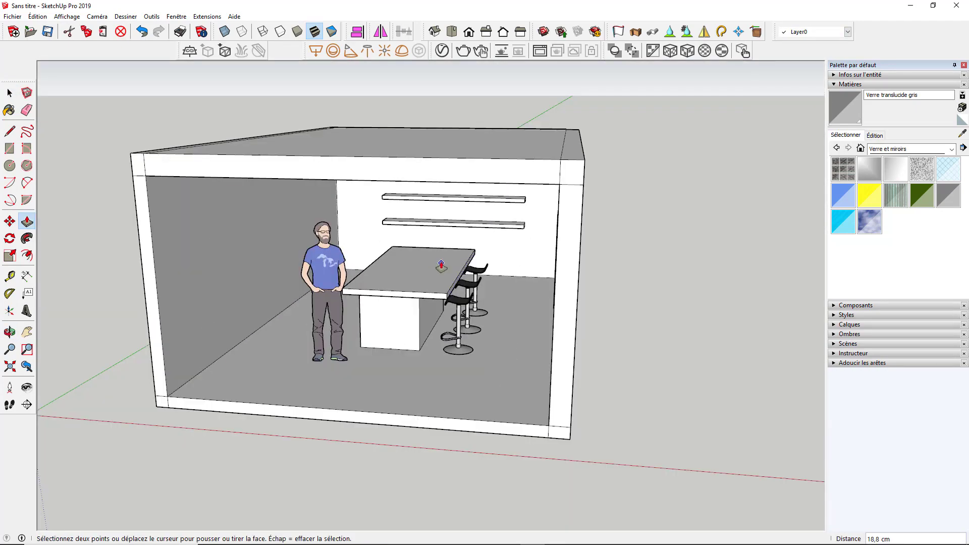
scroll(398, 271, up, 4)
Draw a rectangle on the counter top and orbit in for a closer view of it.
click(426, 334)
mouse_move(427, 334)
middle_down()
mouse_move(452, 278)
mouse_move(417, 319)
middle_up()
key(space)
scroll(413, 323, down, 3)
middle_drag(439, 268, 271, 400)
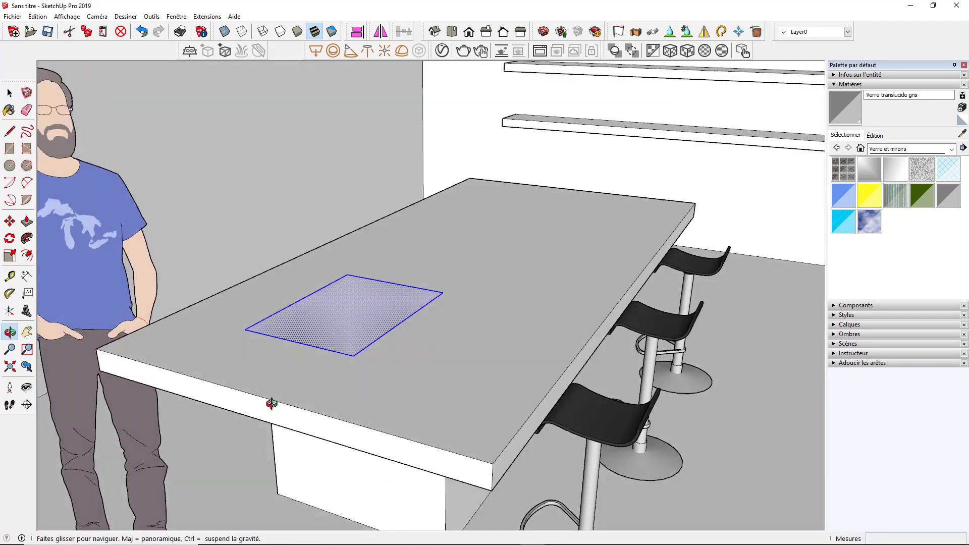
scroll(418, 277, up, 3)
mouse_move(418, 277)
middle_down()
mouse_move(497, 283)
mouse_move(471, 259)
middle_up()
scroll(757, 212, up, 5)
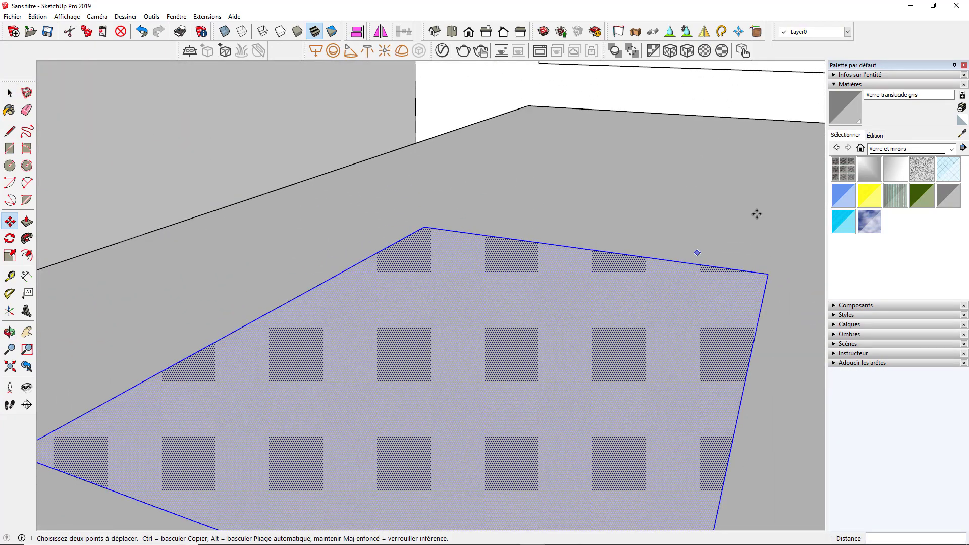
Paint the counter-top rectangle dark grey with Couleur M07 from the Couleurs library.
click(951, 148)
click(893, 194)
scroll(901, 211, down, 5)
click(922, 273)
click(556, 304)
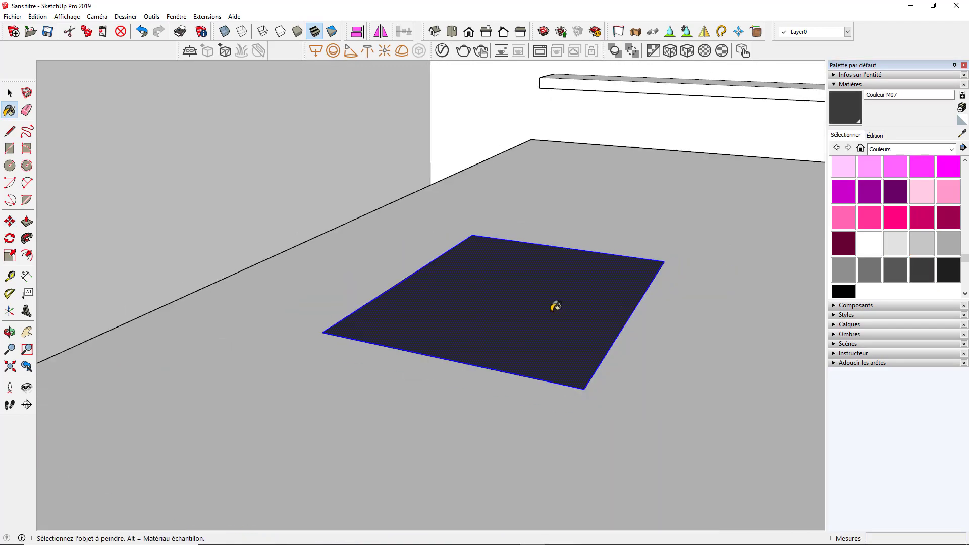
Briefly switch to Push/Pull, then orbit out to an angled view of the whole room.
key(p)
scroll(486, 366, up, 3)
scroll(488, 275, down, 3)
scroll(645, 290, down, 3)
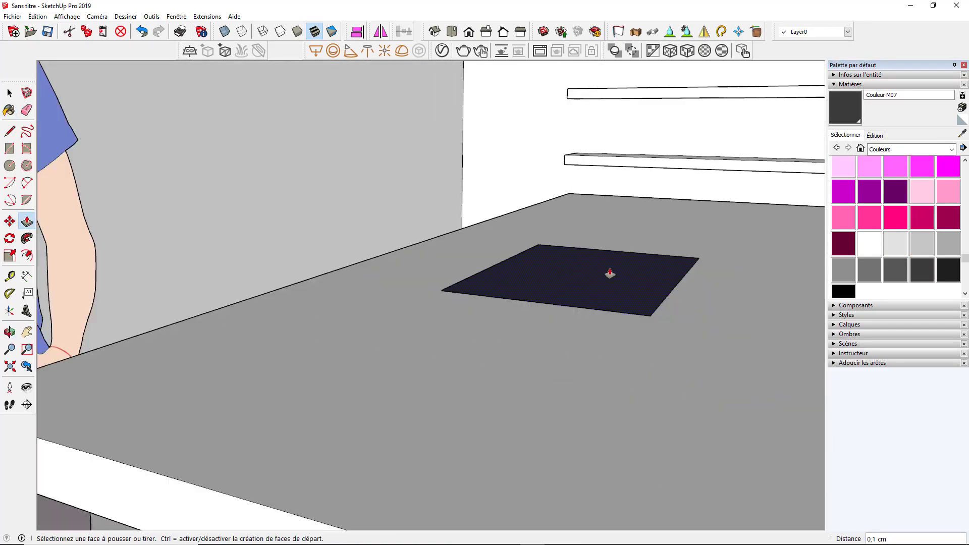
scroll(671, 273, down, 4)
key(space)
scroll(368, 374, up, 4)
scroll(548, 284, down, 4)
scroll(573, 328, up, 3)
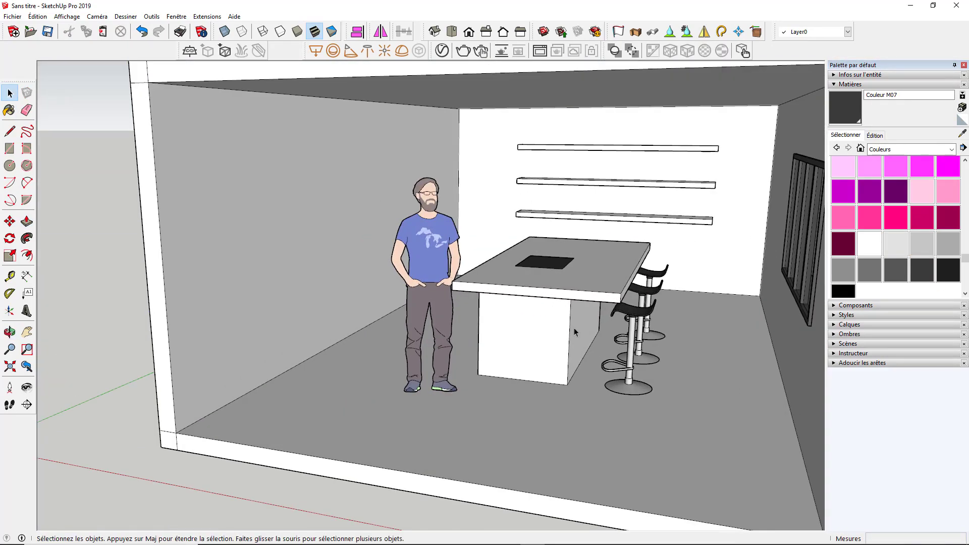
mouse_move(574, 328)
middle_down()
mouse_move(549, 245)
mouse_move(867, 165)
middle_up()
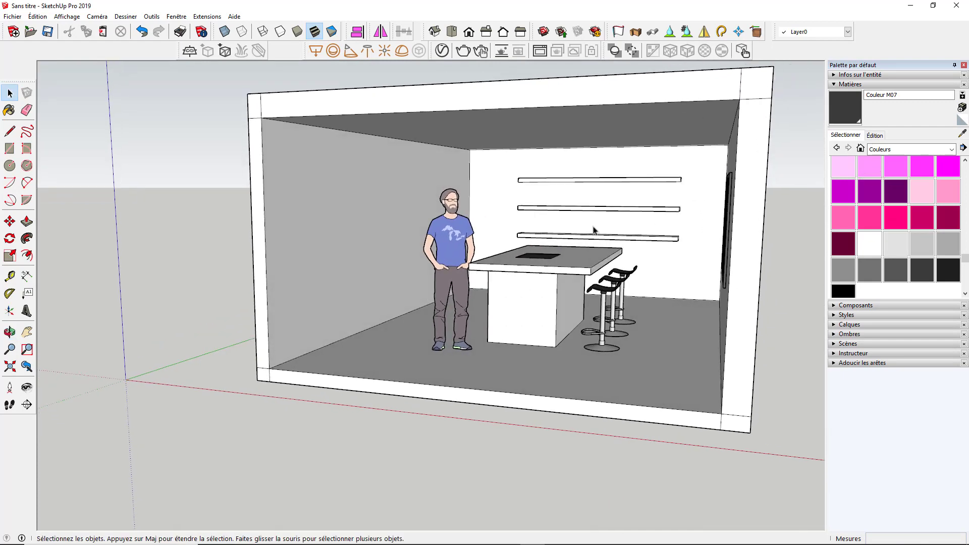
scroll(922, 191, up, 10)
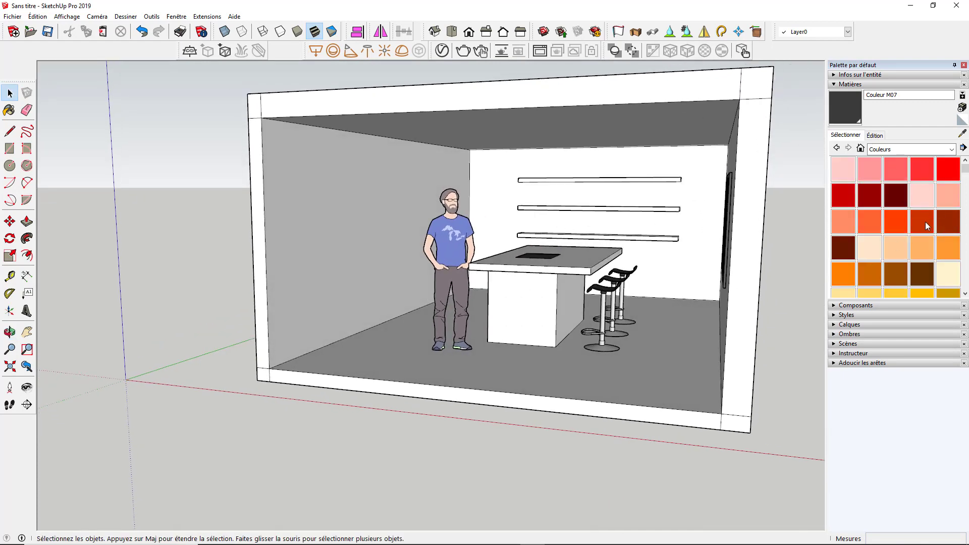
scroll(927, 226, down, 10)
Paint the whole room orange-brown Couleur C07 and orbit in closer.
scroll(849, 246, up, 10)
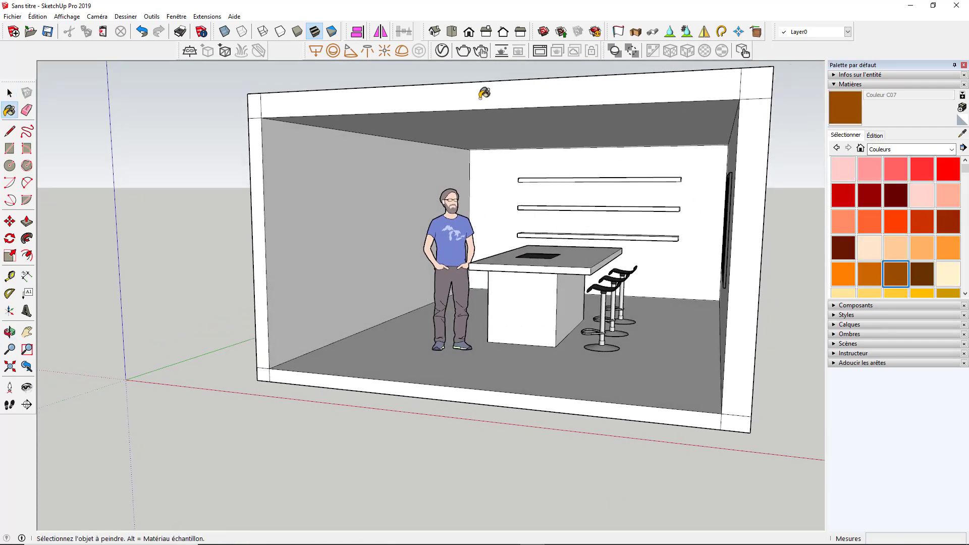
click(386, 172)
key(b)
mouse_move(401, 159)
middle_down()
mouse_move(437, 186)
mouse_move(646, 223)
middle_up()
scroll(502, 210, up, 5)
scroll(504, 301, up, 5)
scroll(504, 301, up, 5)
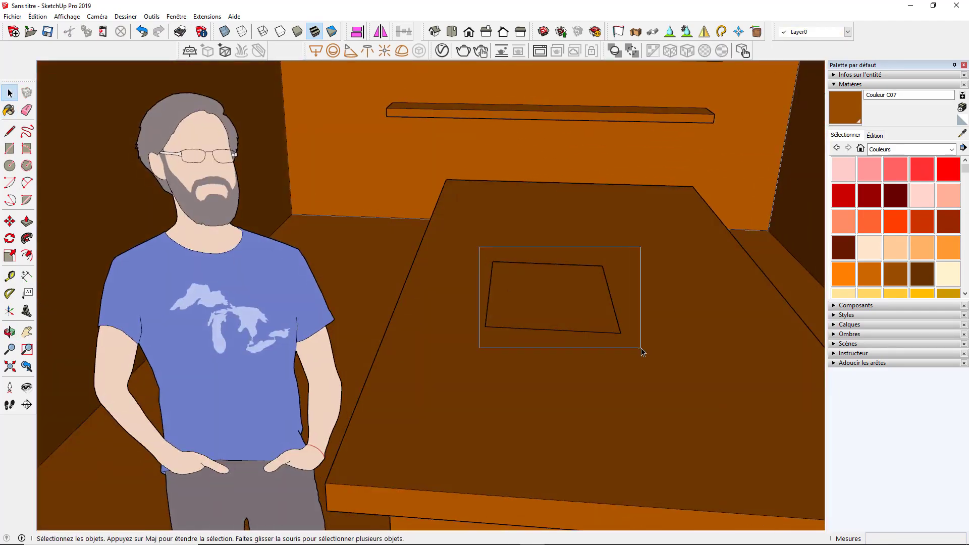
scroll(640, 348, up, 5)
Repaint the counter square with Couleur M07 from In Model and start renaming that material.
click(860, 148)
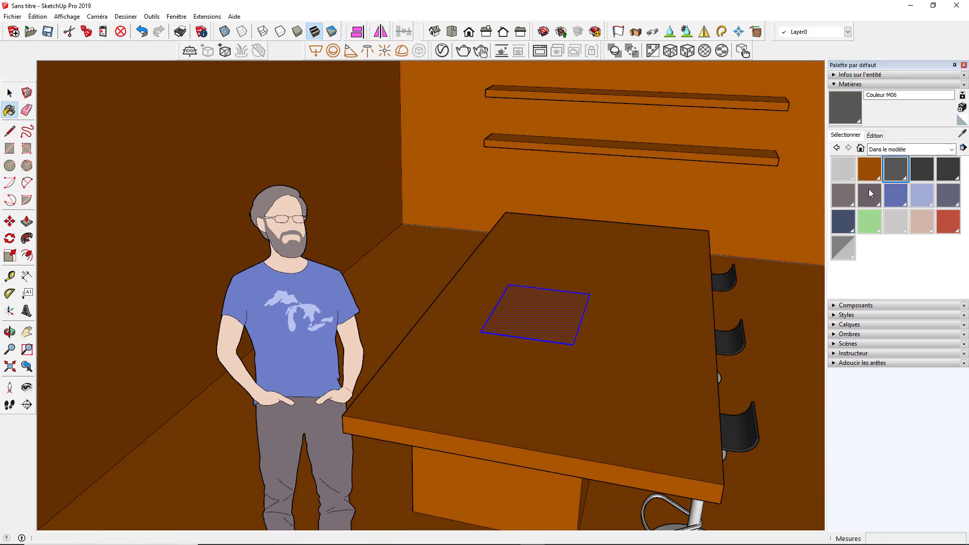
click(545, 313)
scroll(576, 277, down, 3)
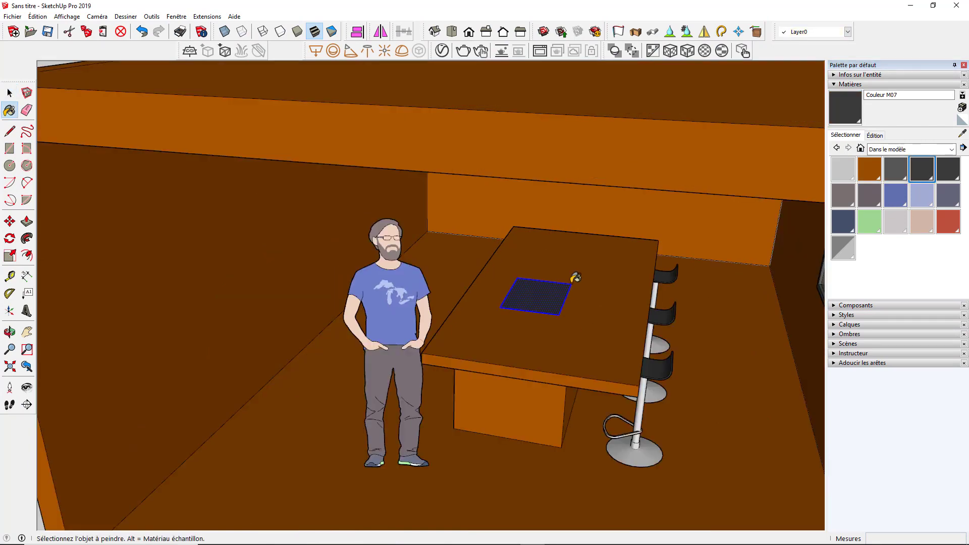
alt+click(670, 309)
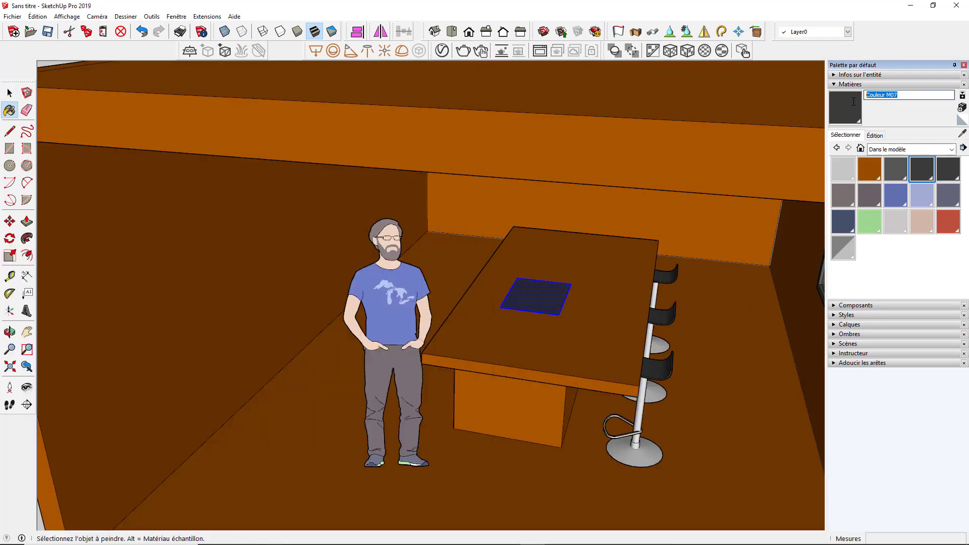
Name the dark grey material 'plaque de cuisson' and orbit to a frontal view of the room.
text(plaque de cuisson)
click(10, 96)
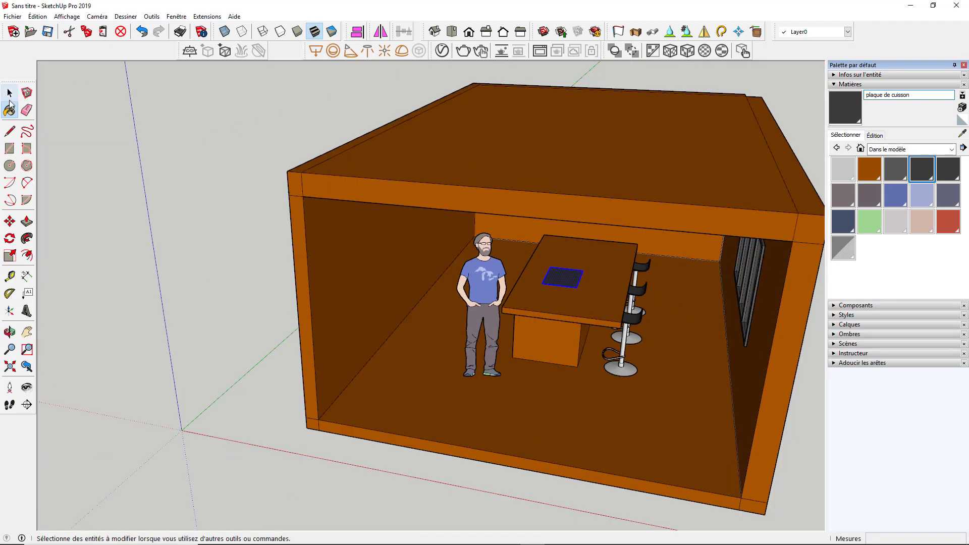
middle_drag(303, 252, 379, 242)
scroll(467, 303, up, 3)
Move the person figure slightly to the left.
click(471, 303)
key(m)
click(505, 444)
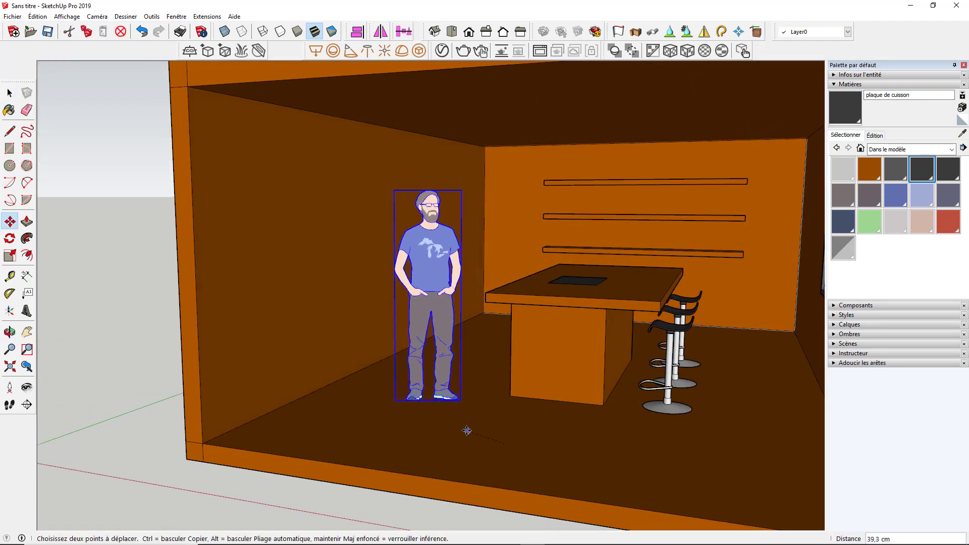
click(467, 430)
key(space)
Check the length unit settings in Model Info.
click(177, 16)
click(190, 67)
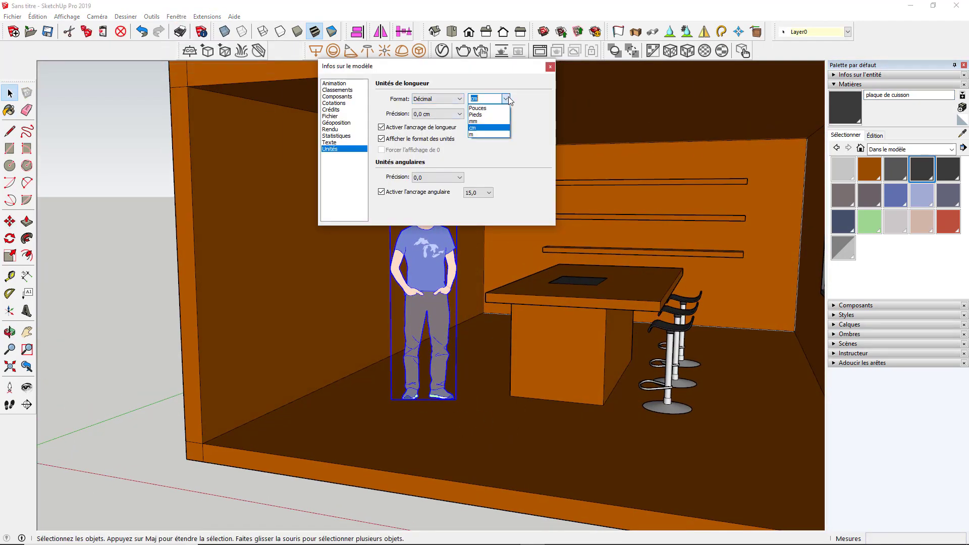
click(550, 66)
scroll(538, 207, down, 4)
scroll(538, 207, up, 3)
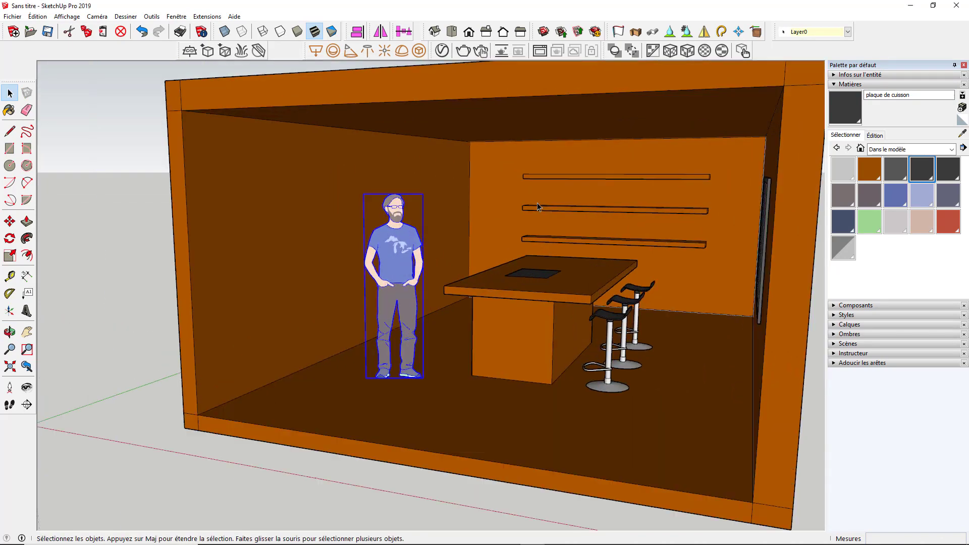
Save the model on the desktop as 'test sketchup vray'.
click(13, 16)
click(40, 74)
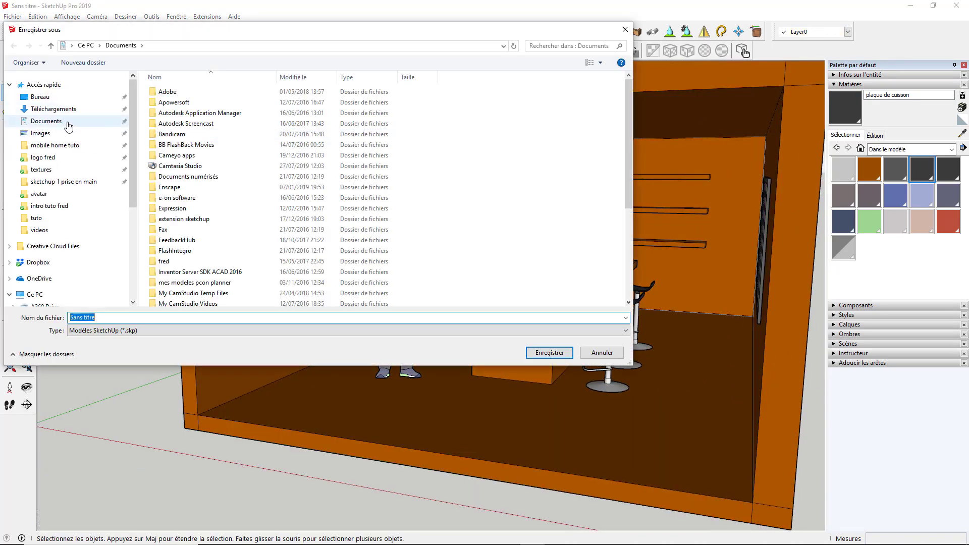
key(BackSpace)
key(BackSpace)
text(est)
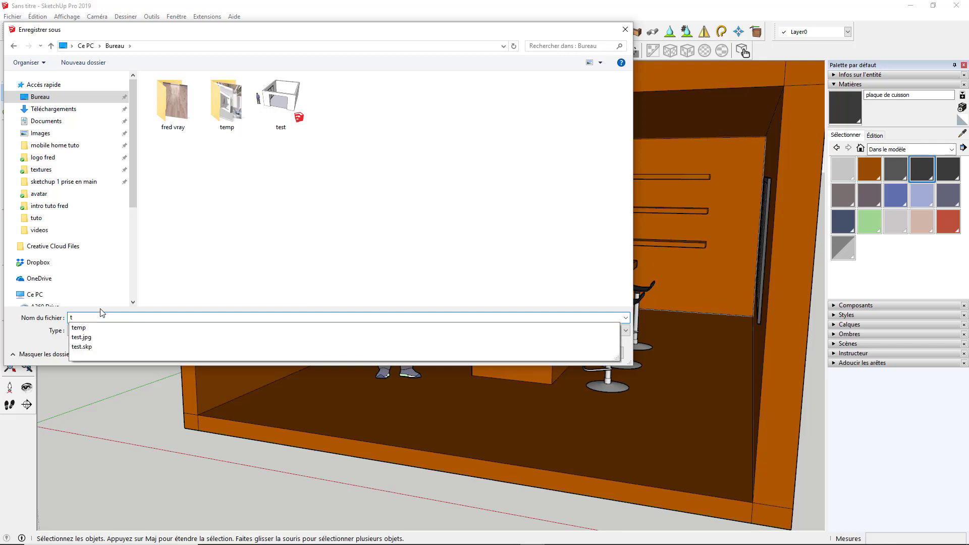
text(ray)
key(Return)
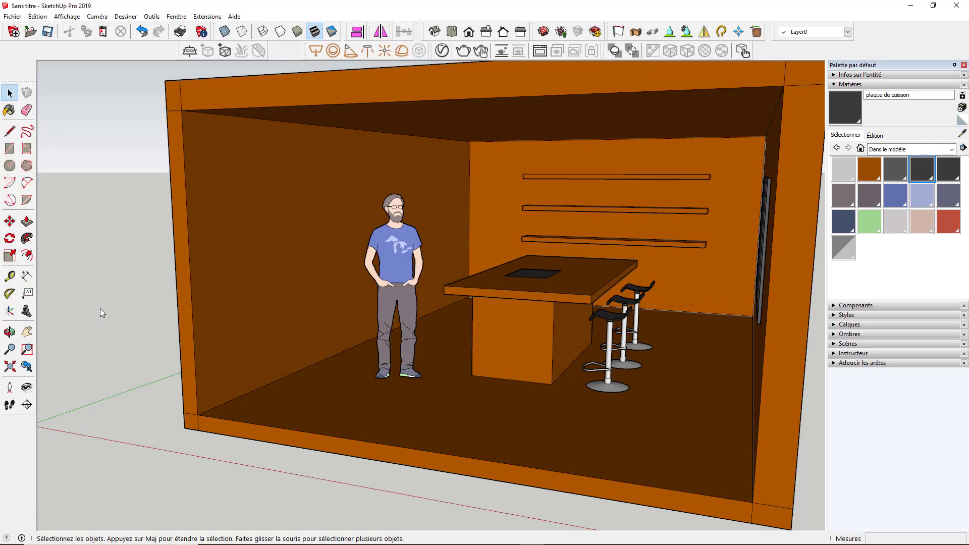
scroll(146, 282, down, 2)
Open the V-Ray Asset Editor and add Laminate_D01_120cm from Materials > Wood & Laminate to the scene.
scroll(389, 235, up, 2)
scroll(390, 251, up, 2)
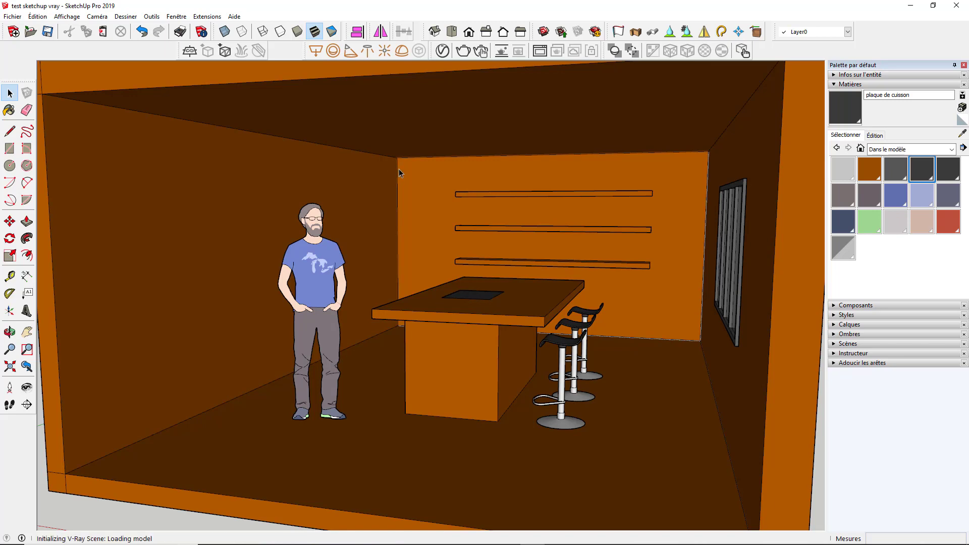
scroll(416, 147, down, 5)
click(442, 51)
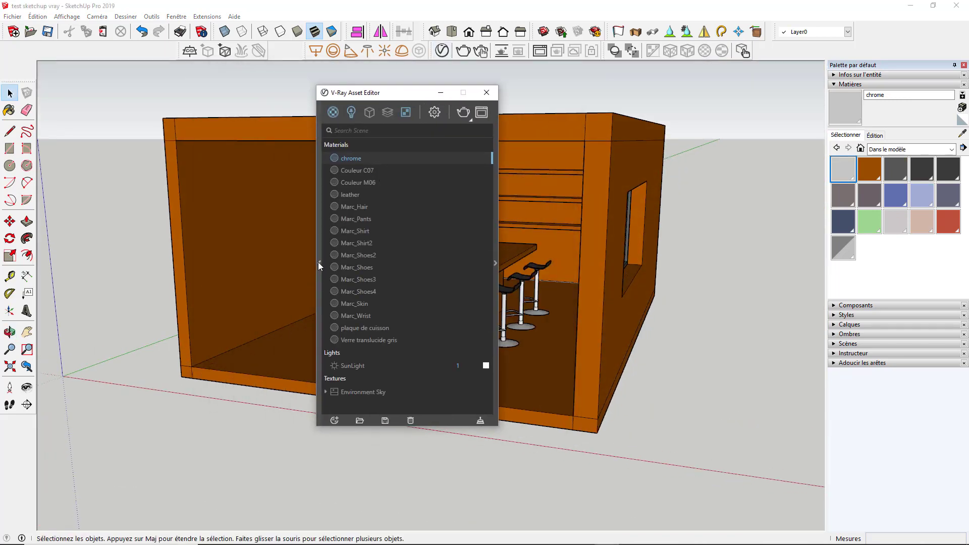
click(318, 263)
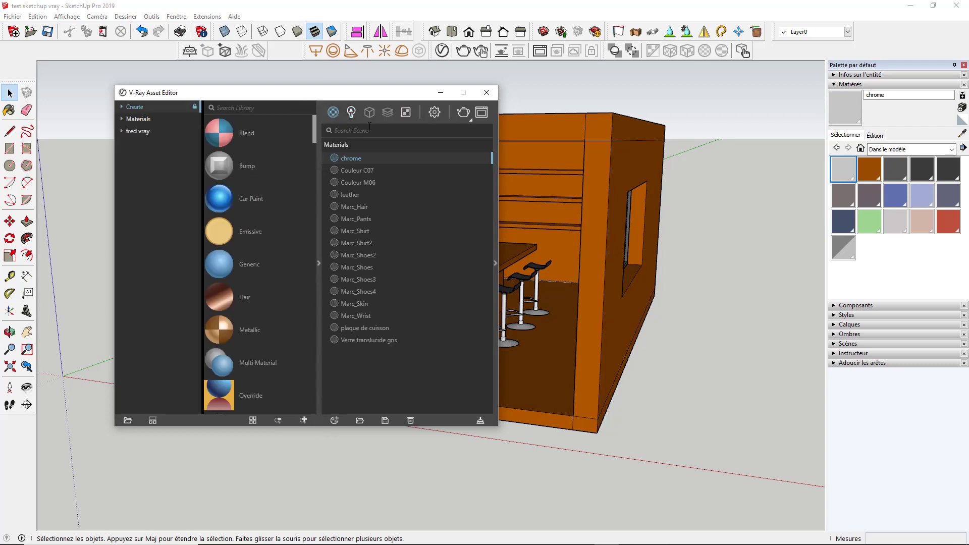
click(123, 120)
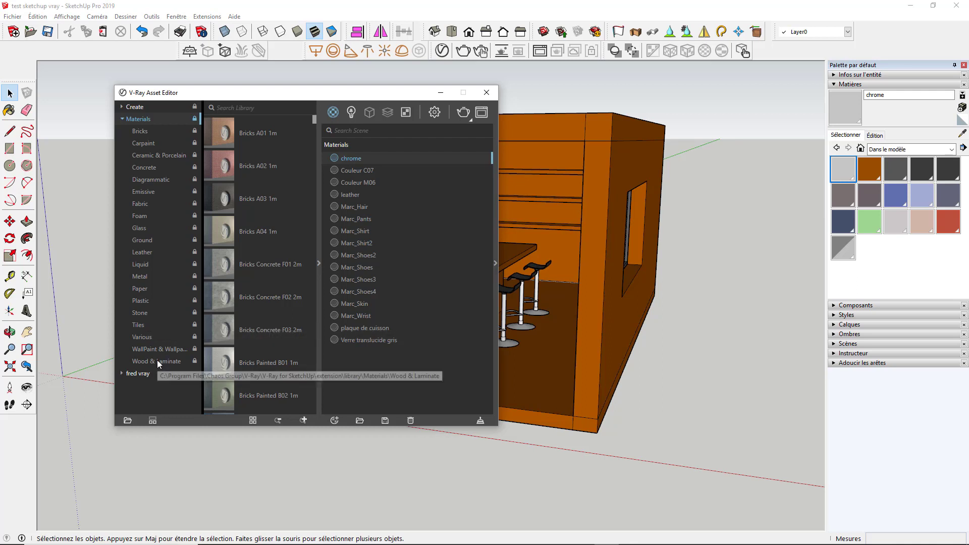
click(156, 360)
drag(291, 98, 245, 85)
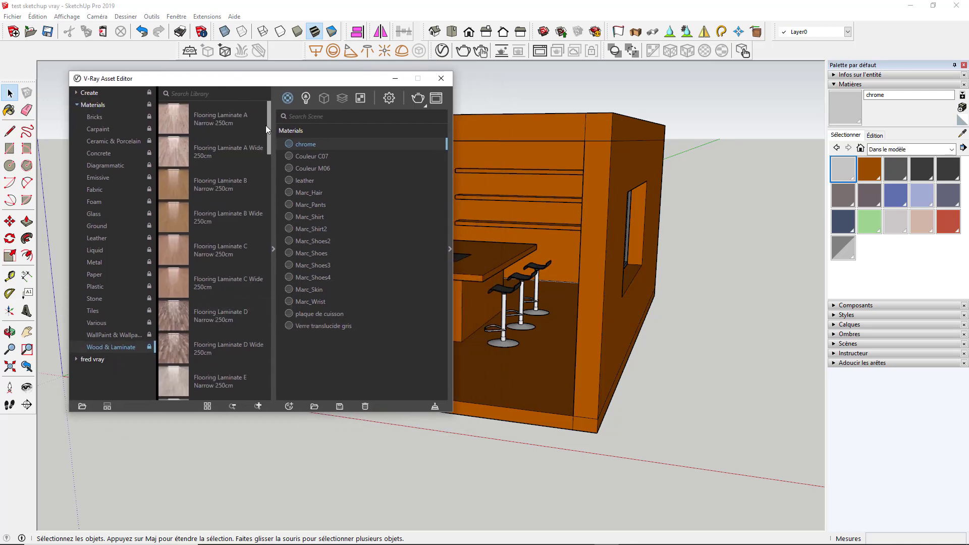
mouse_move(265, 129)
mouse_down()
mouse_move(263, 367)
mouse_move(269, 303)
mouse_move(325, 352)
mouse_up()
drag(253, 78, 168, 84)
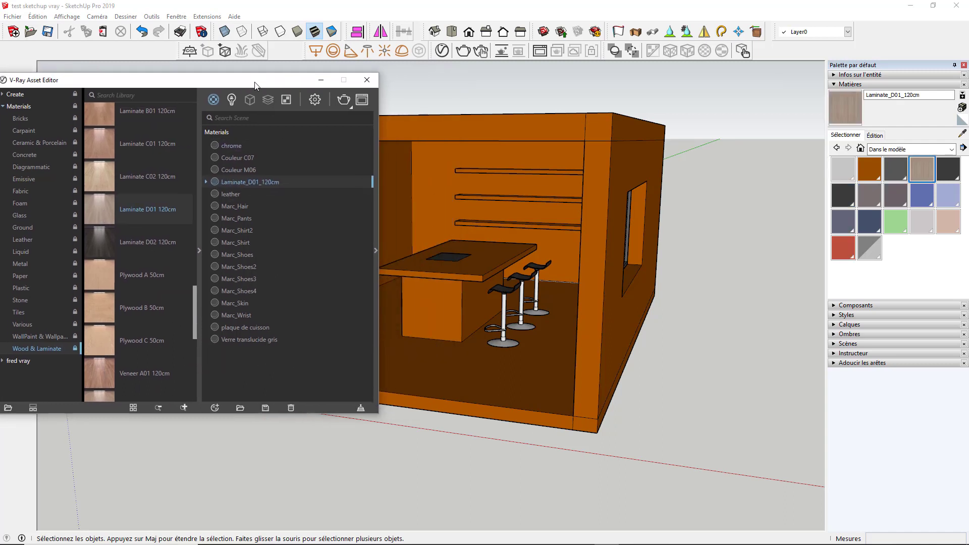
Select every Couleur C07 surface and apply Laminate_D01_120cm to them, then inspect the table's wood.
right_click(870, 170)
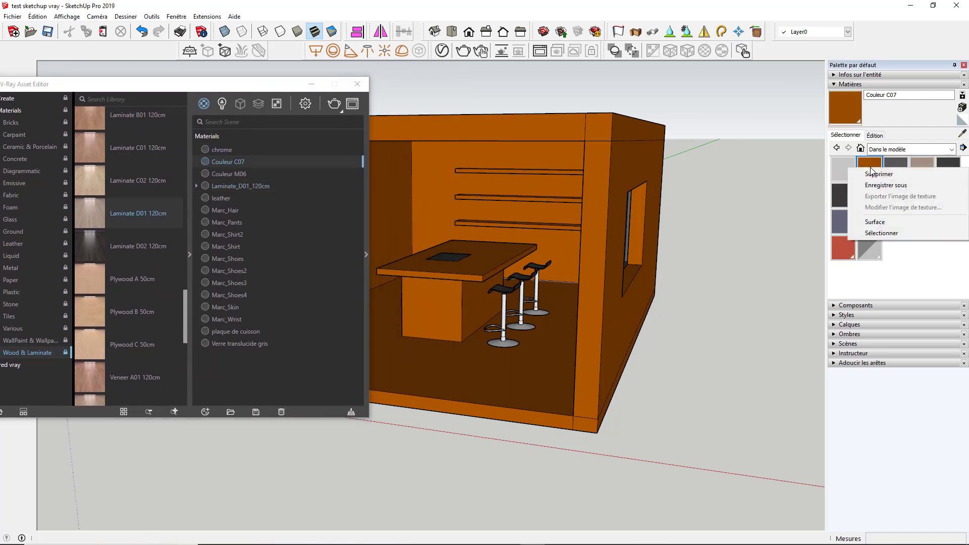
click(888, 235)
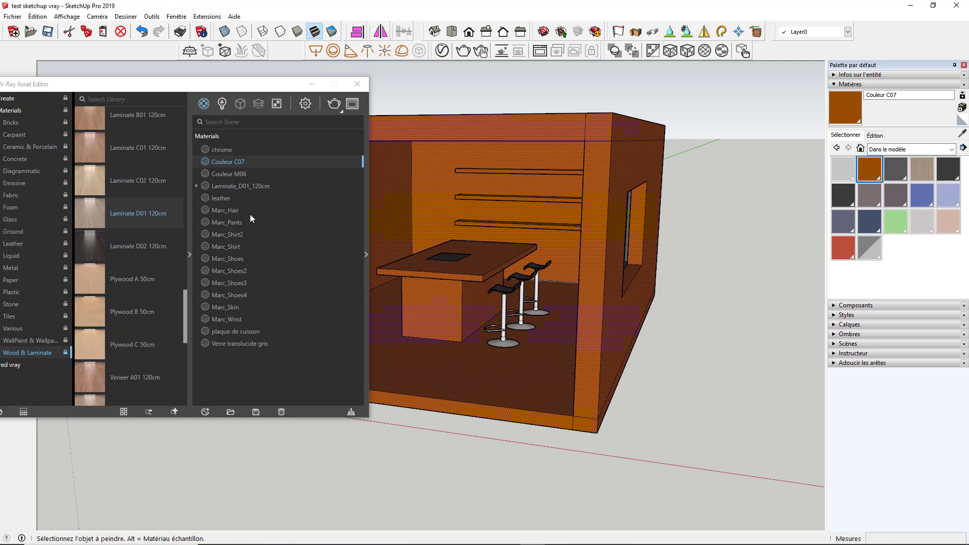
click(250, 185)
right_click(256, 188)
click(289, 205)
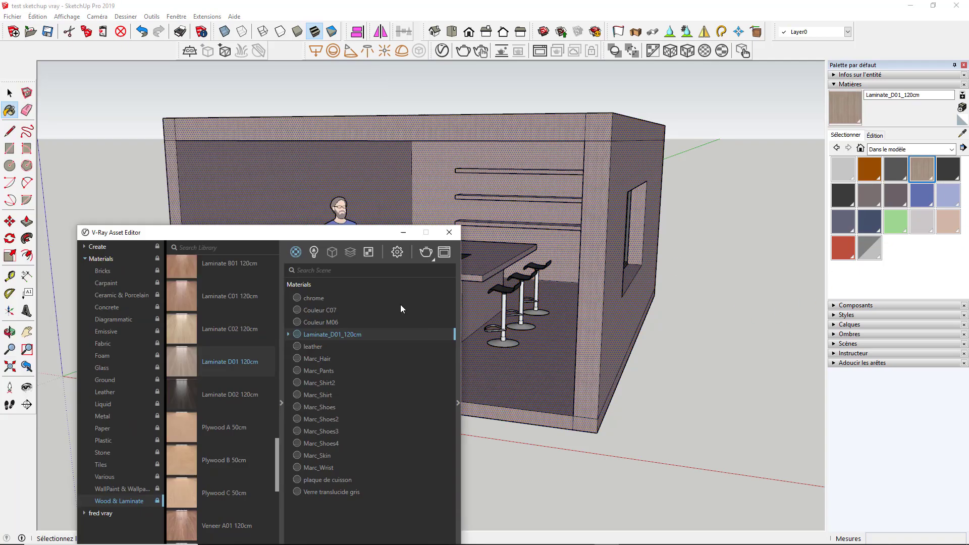
drag(177, 84, 231, 415)
scroll(440, 272, up, 5)
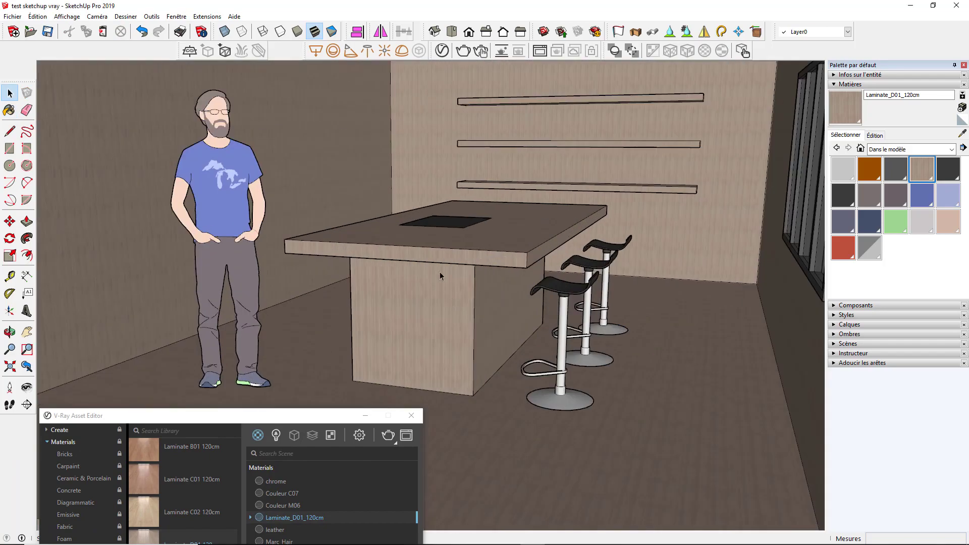
scroll(557, 241, up, 3)
mouse_move(557, 241)
middle_down()
mouse_move(477, 235)
mouse_move(442, 338)
middle_up()
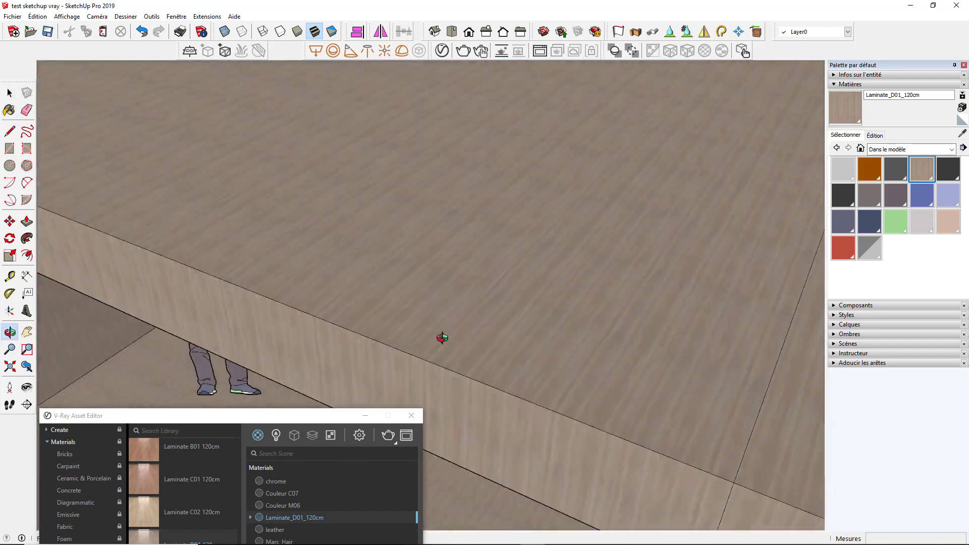
scroll(503, 286, down, 3)
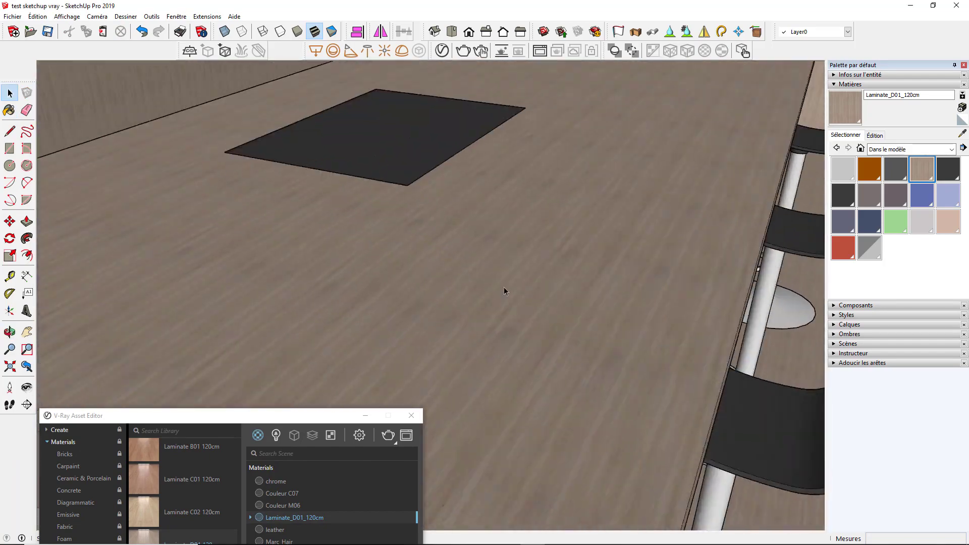
scroll(634, 361, up, 3)
scroll(442, 214, down, 5)
Switch units to cm, set the laminate texture size to 250 cm, and close the V-Ray editor.
click(875, 137)
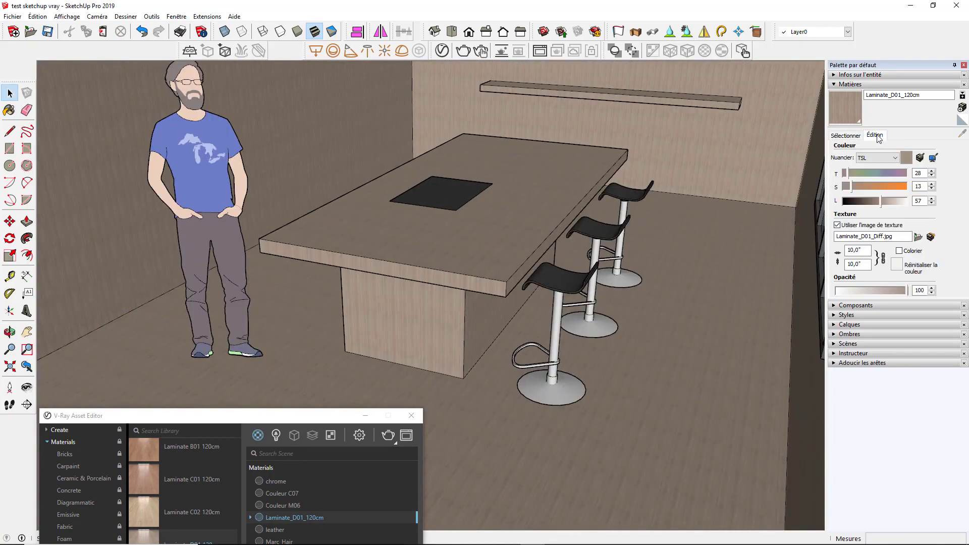
click(176, 16)
click(216, 67)
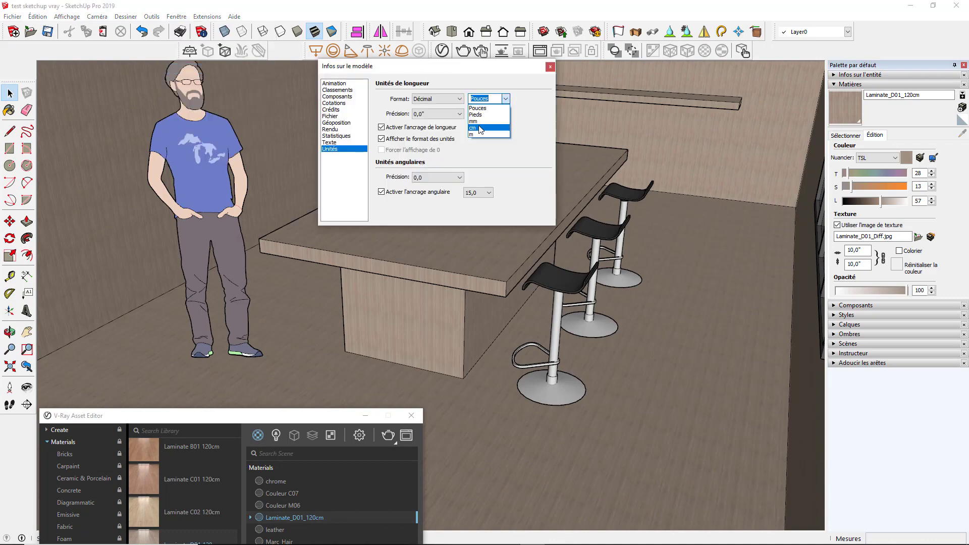
click(550, 67)
text(250)
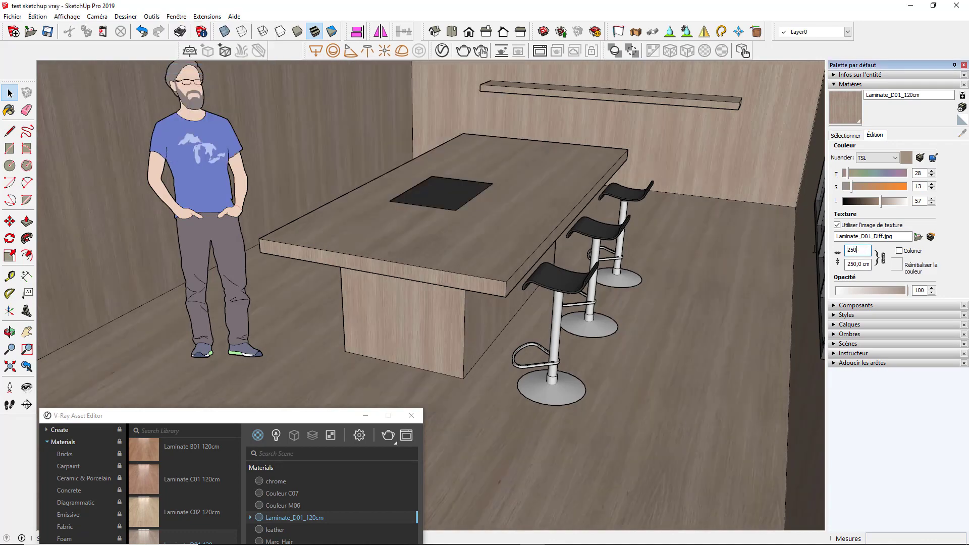
key(Return)
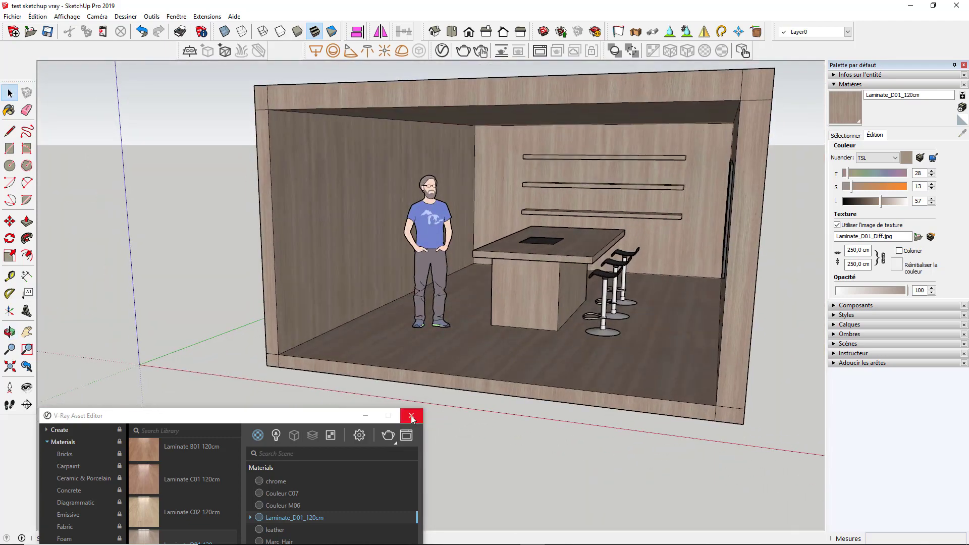
click(410, 416)
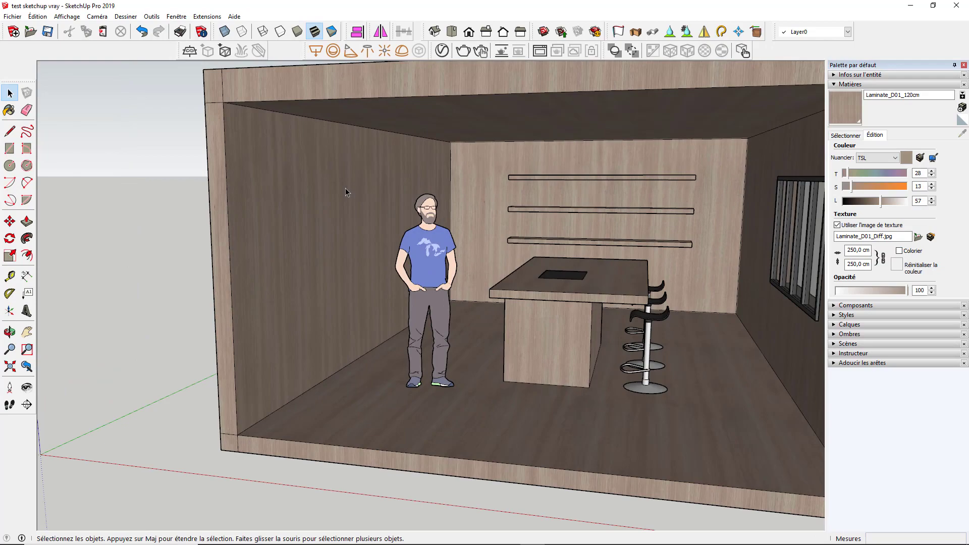
Draw a small circle on the room's left wall.
middle_drag(346, 192, 569, 290)
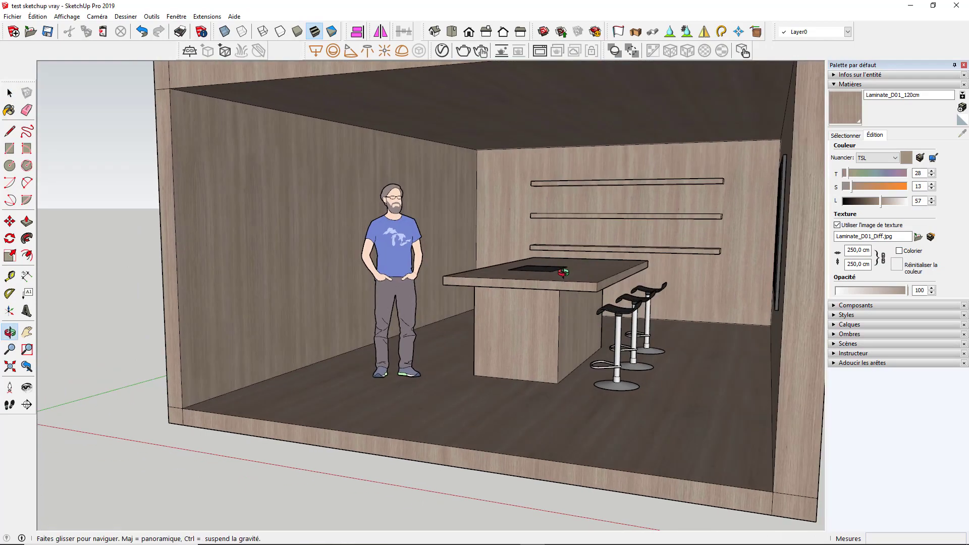
click(10, 166)
scroll(282, 206, up, 3)
scroll(259, 249, up, 2)
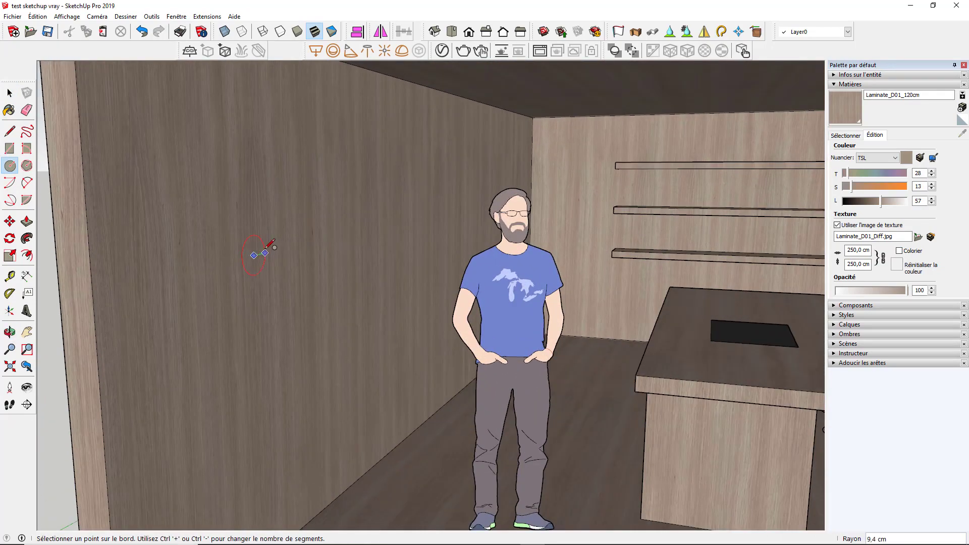
scroll(259, 216, down, 3)
scroll(256, 238, up, 5)
Offset the circle's edge to form a ring, after undoing a trial push of the circle.
click(27, 221)
scroll(262, 242, up, 3)
click(265, 250)
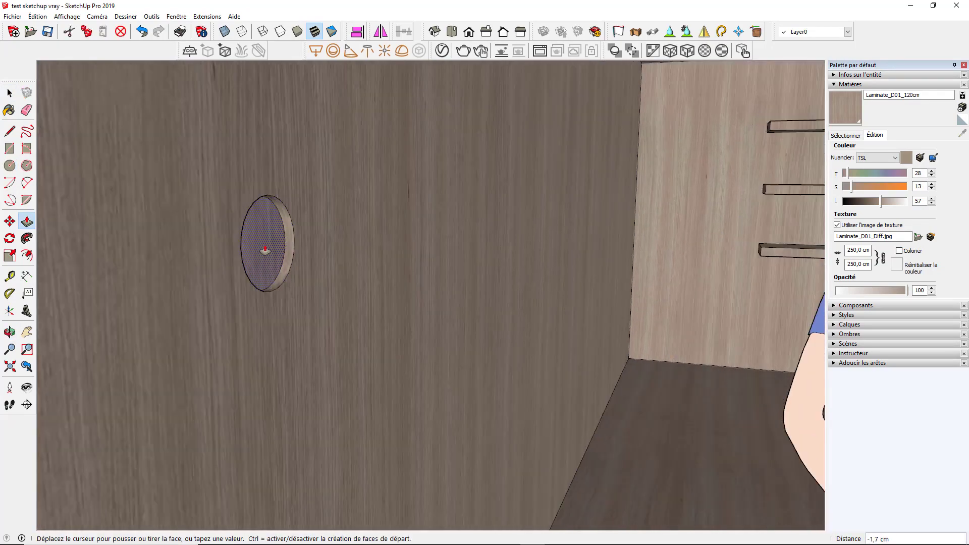
key(ctrl+z)
scroll(285, 222, up, 3)
key(f)
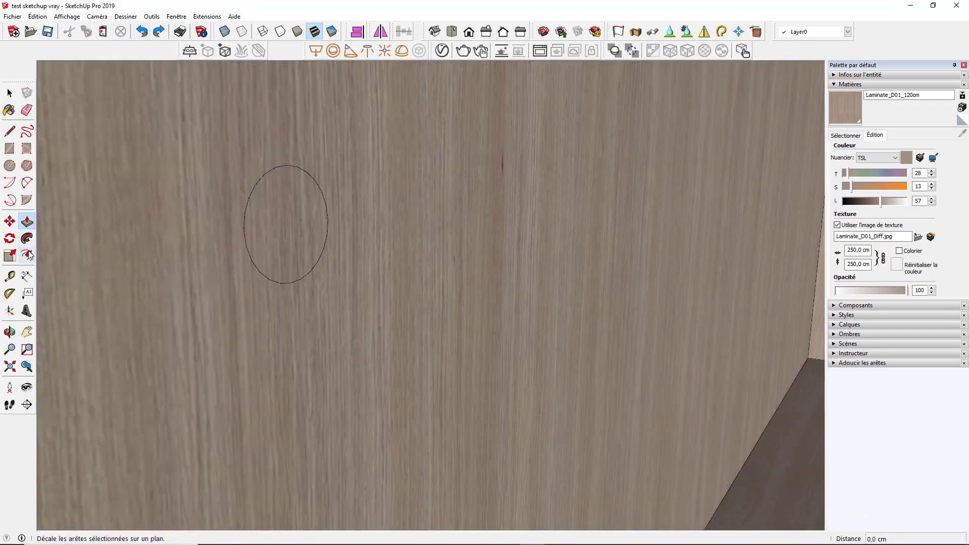
click(246, 240)
scroll(273, 222, down, 2)
scroll(281, 195, up, 3)
scroll(277, 212, down, 2)
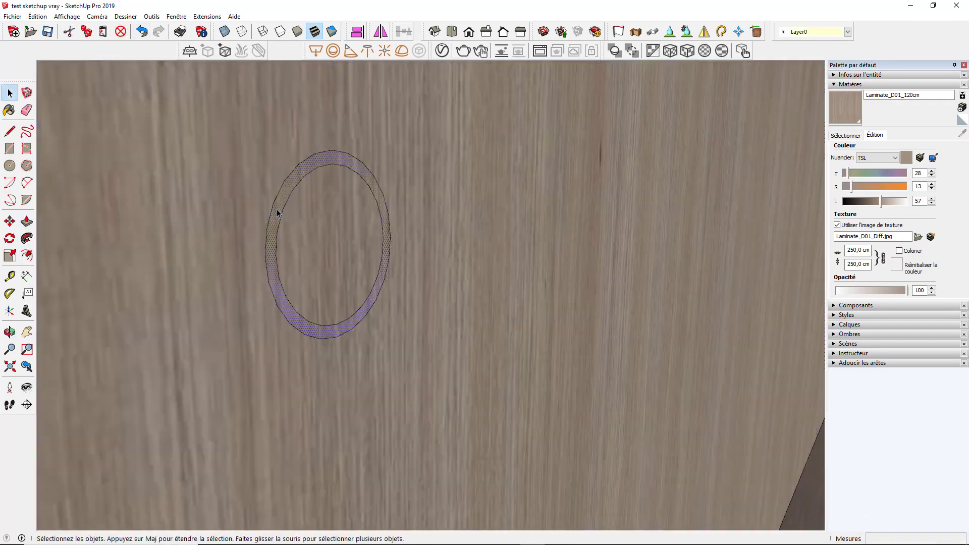
Push the ring face slightly into the wall.
key(p)
click(280, 212)
scroll(313, 227, down, 2)
click(325, 243)
scroll(373, 202, down, 3)
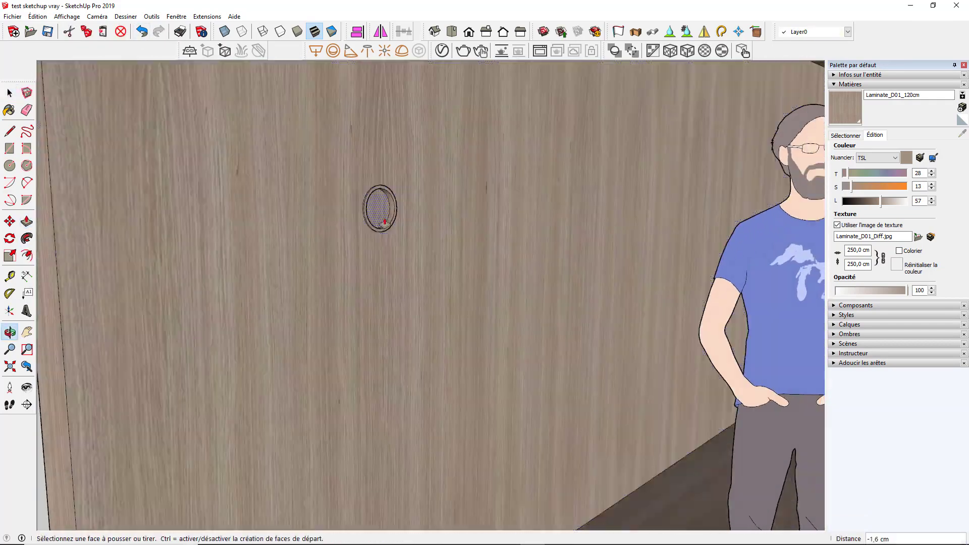
scroll(383, 206, up, 3)
scroll(383, 207, down, 3)
key(space)
Turn the wall circle into a component named 'spot'.
right_click(376, 192)
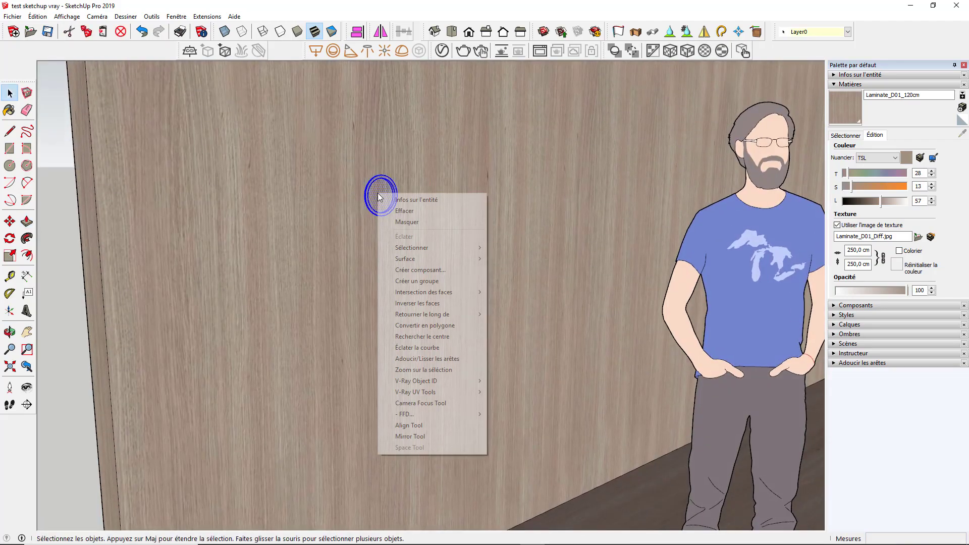
click(474, 273)
text(spot)
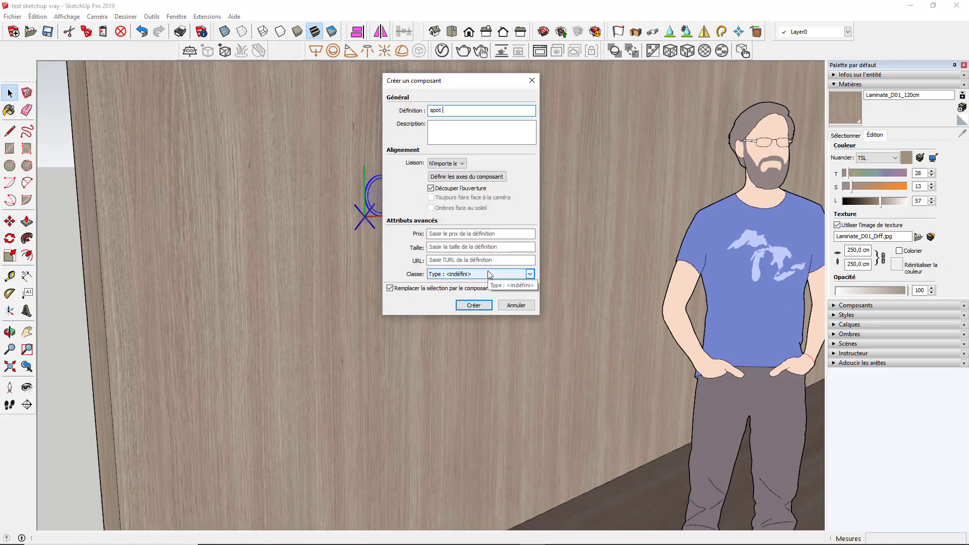
key(Return)
scroll(368, 187, up, 1)
scroll(372, 197, up, 3)
Inside the spot component, paint the rim grey Couleur M02 from the Colours library.
double_click(398, 183)
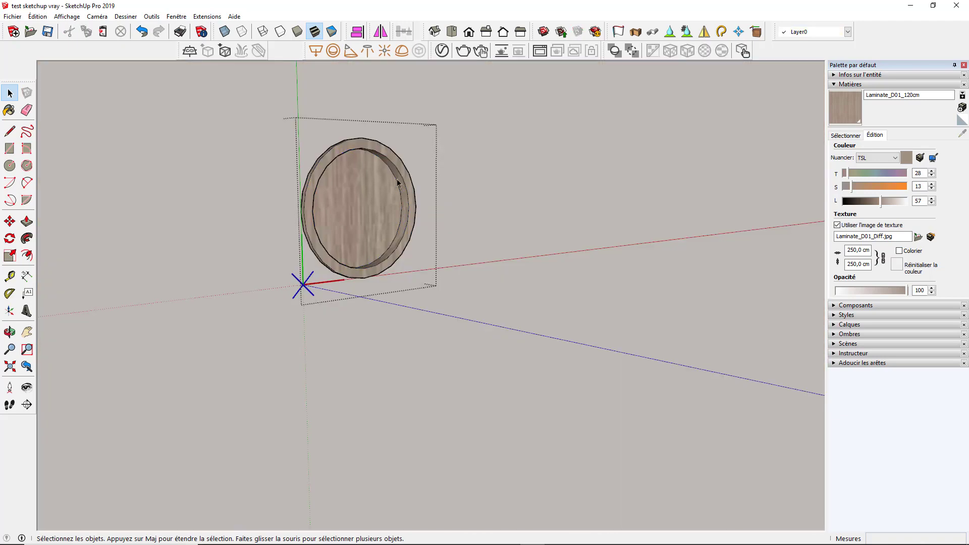
triple_click(398, 183)
click(845, 135)
click(910, 148)
click(898, 219)
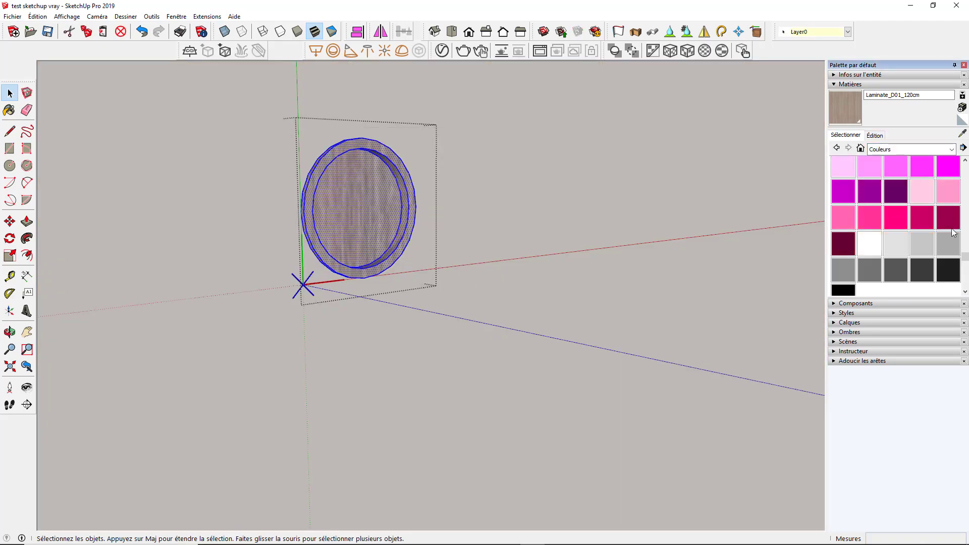
click(916, 250)
click(363, 202)
Paint the inner circle face light orange Couleur D02.
key(space)
scroll(894, 226, up, 5)
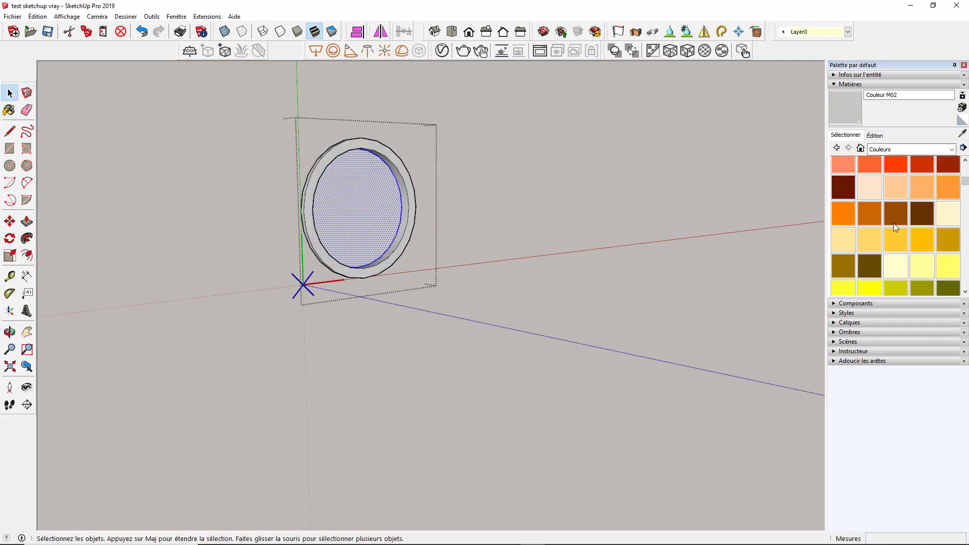
click(895, 229)
click(375, 204)
Make the painted circle geometry into a component.
right_click(368, 194)
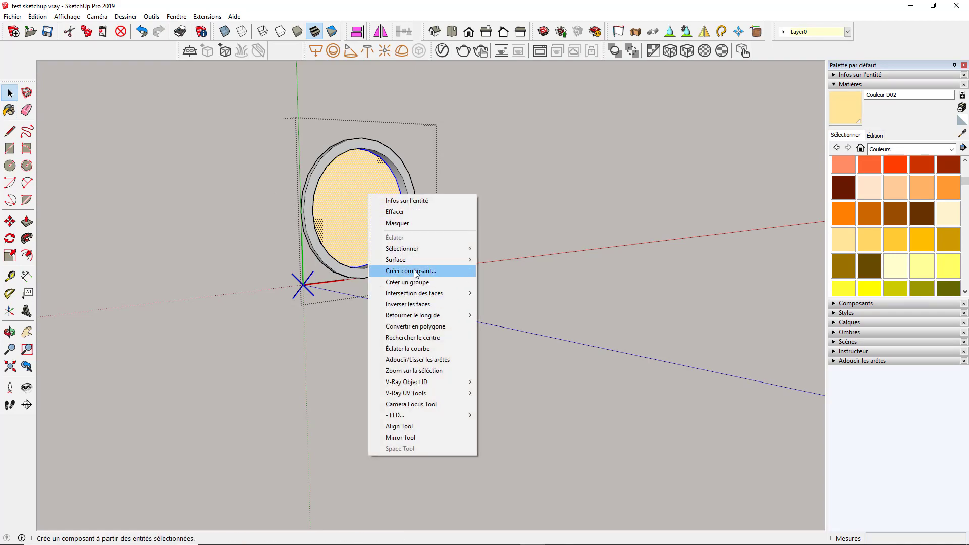
click(398, 272)
key(Return)
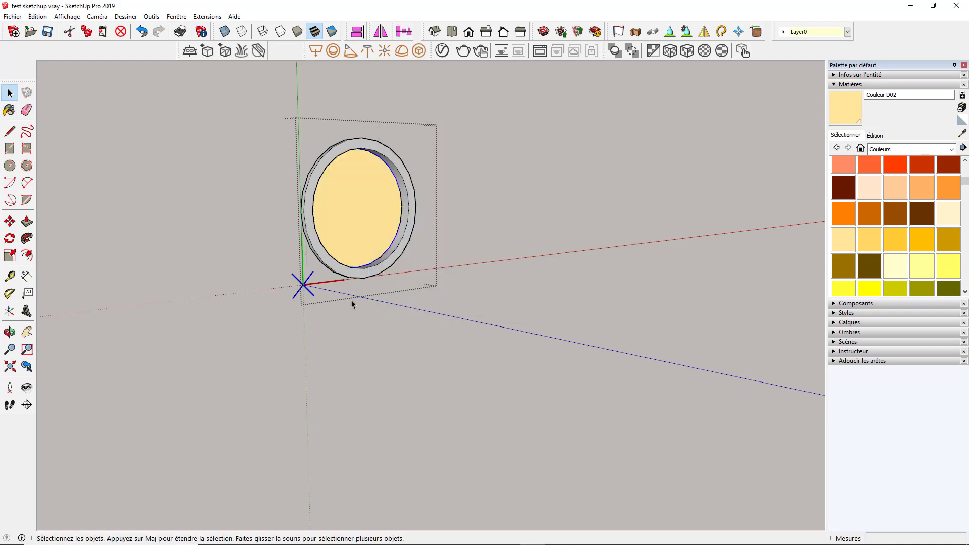
scroll(353, 222, down, 5)
scroll(353, 222, down, 3)
scroll(354, 226, up, 8)
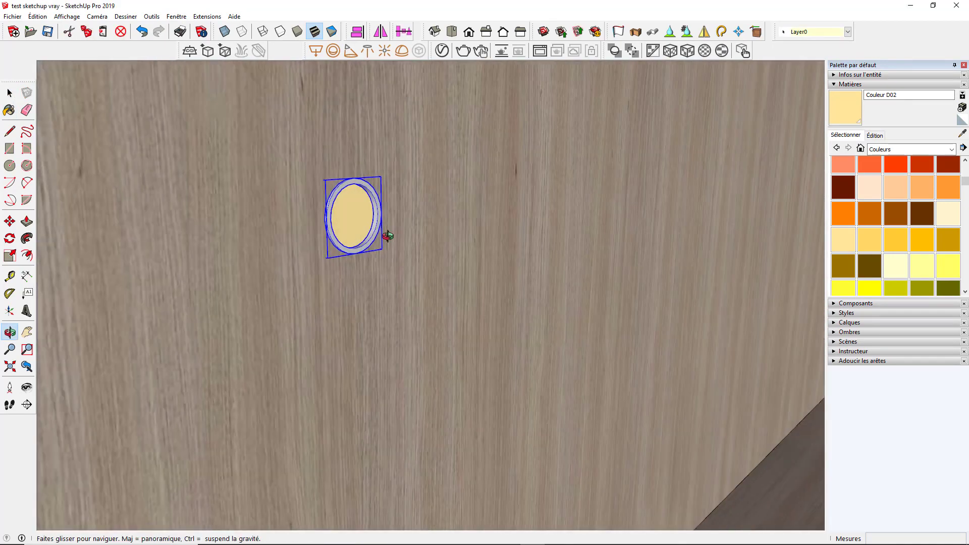
Copy the round spot component along the left wall with Move and Ctrl.
key(m)
scroll(242, 217, down, 3)
scroll(291, 173, down, 3)
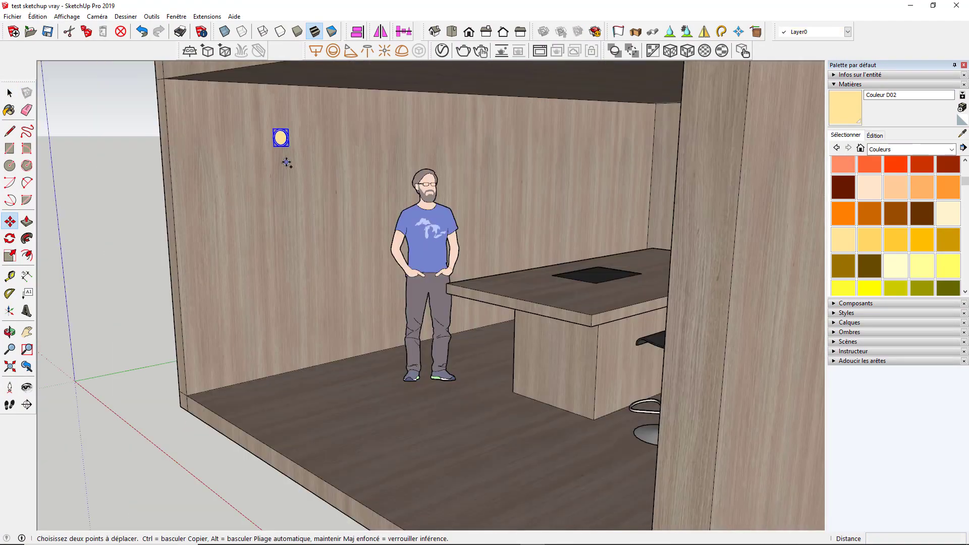
key(ctrl)
click(281, 137)
click(383, 137)
scroll(323, 179, down, 1)
scroll(323, 179, down, 1)
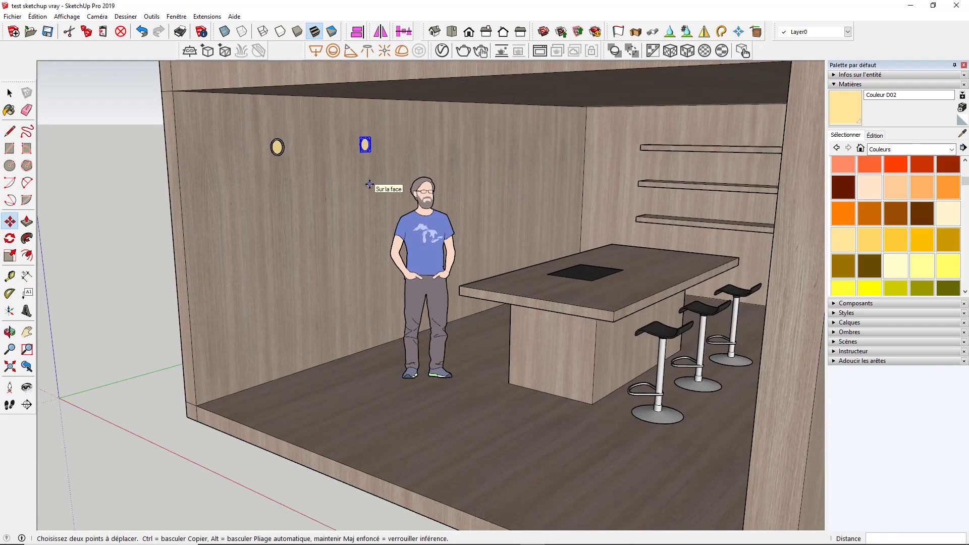
scroll(369, 184, up, 3)
scroll(383, 187, up, 3)
Orbit back to a frontal view looking straight into the room.
key(t)
scroll(399, 196, up, 2)
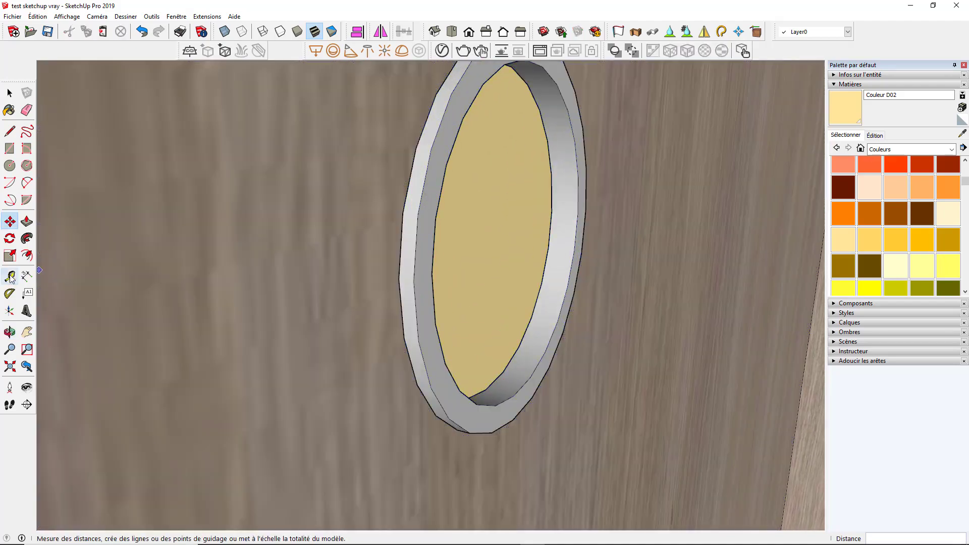
key(space)
scroll(433, 219, down, 5)
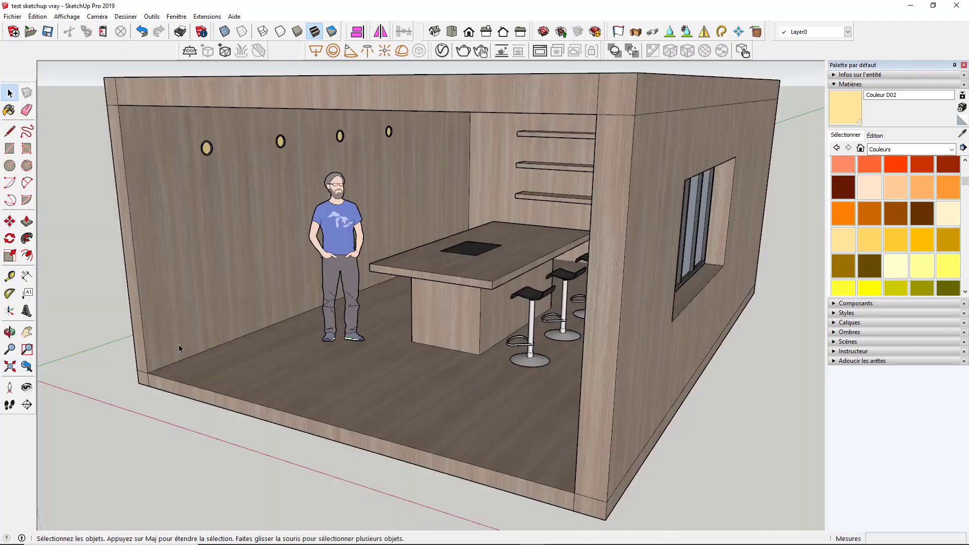
middle_drag(179, 348, 410, 144)
Place the spot component from the Components list on the ceiling.
click(833, 303)
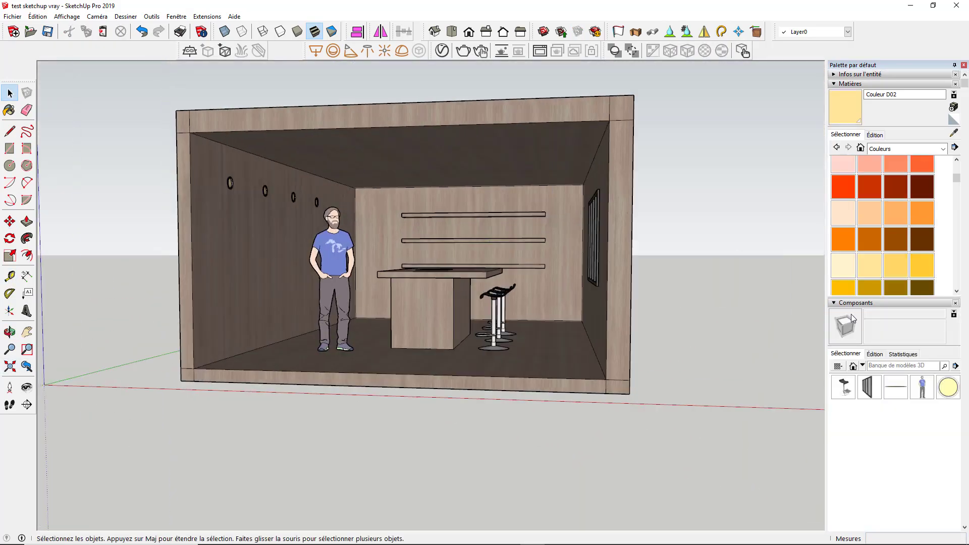
click(948, 387)
click(325, 139)
scroll(343, 151, up, 5)
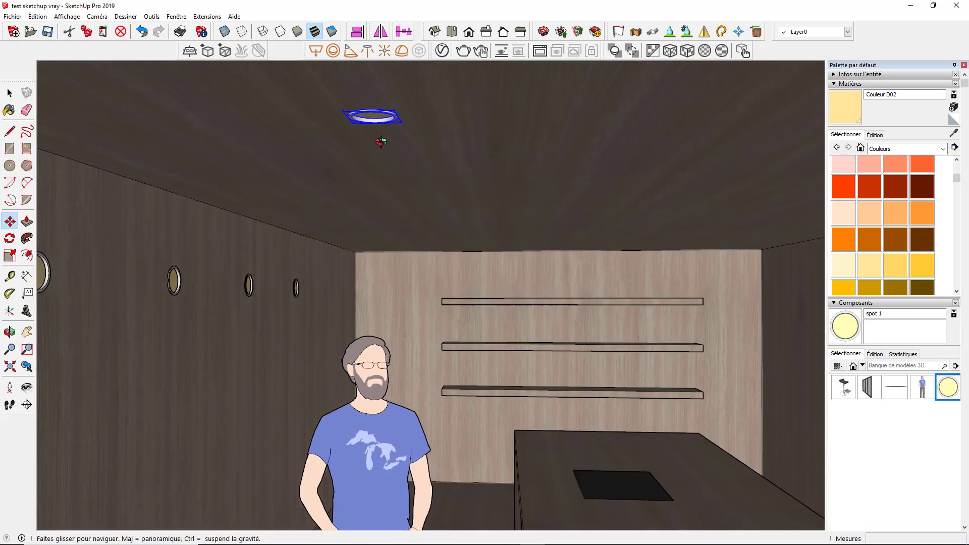
middle_drag(343, 151, 353, 166)
scroll(357, 171, up, 3)
scroll(358, 171, down, 4)
scroll(357, 171, down, 3)
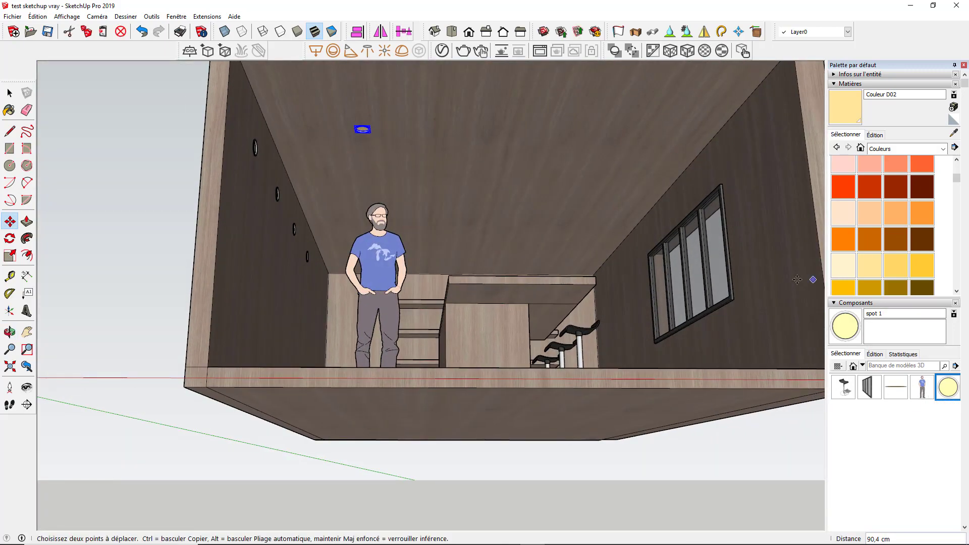
Position the ceiling spot and copy it to make a row of three.
key(space)
click(631, 131)
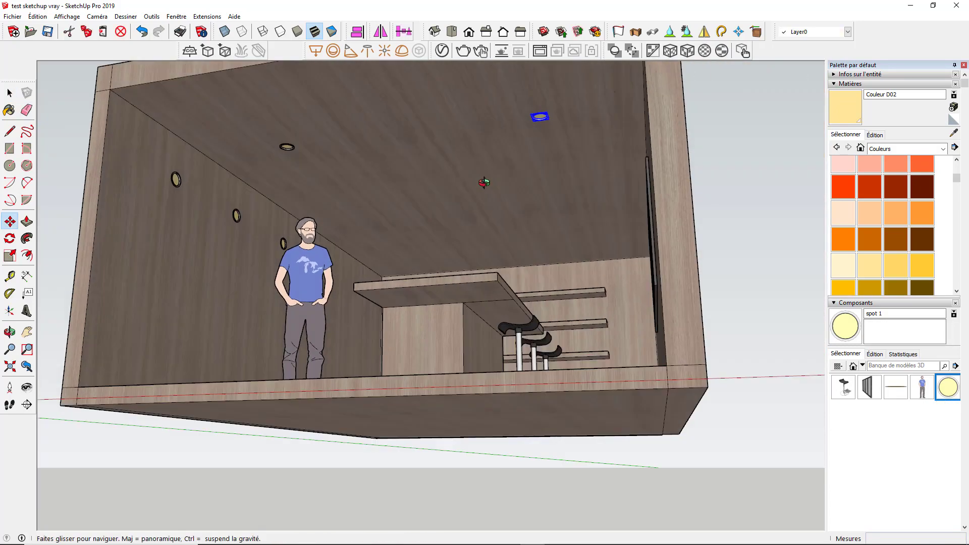
middle_drag(631, 131, 915, 362)
key(space)
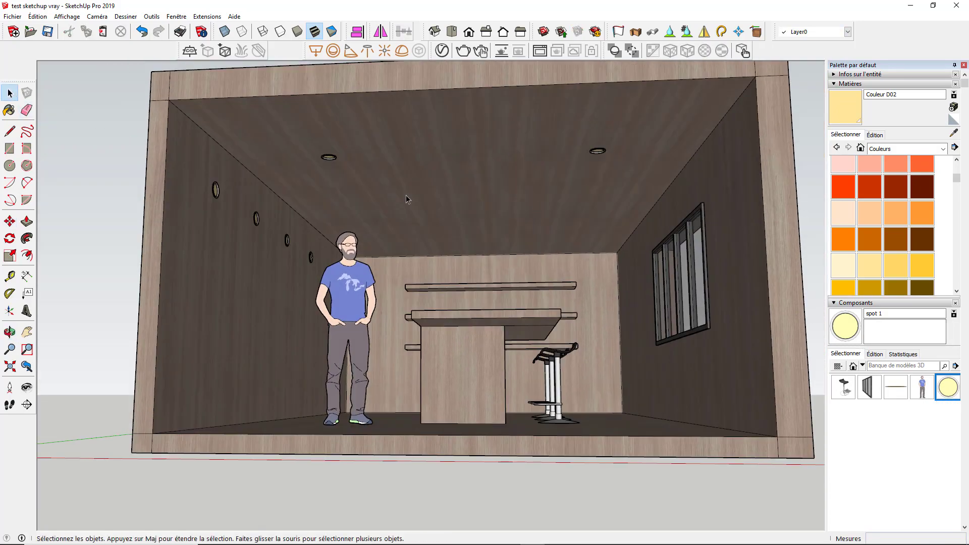
middle_drag(595, 212, 614, 134)
key(m)
ctrl+click(325, 143)
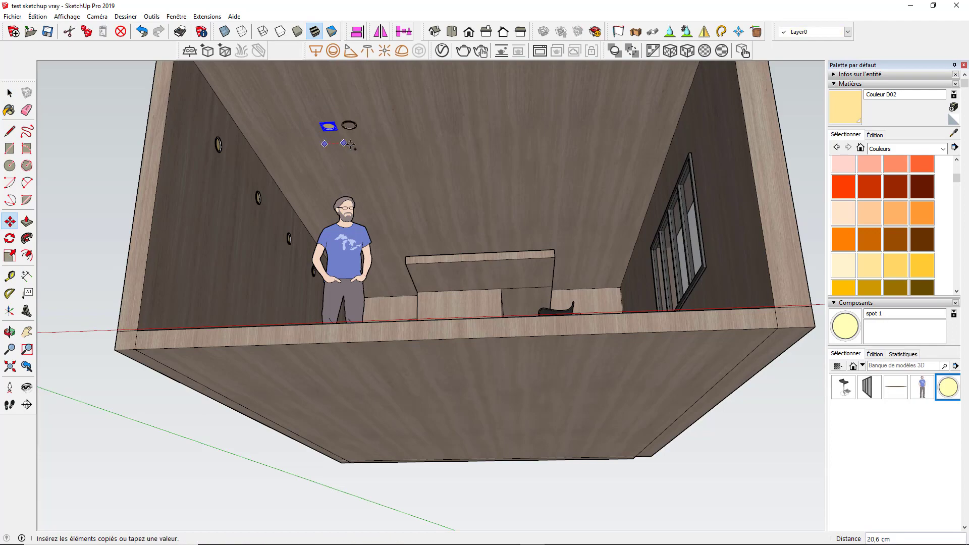
middle_drag(453, 186, 555, 253)
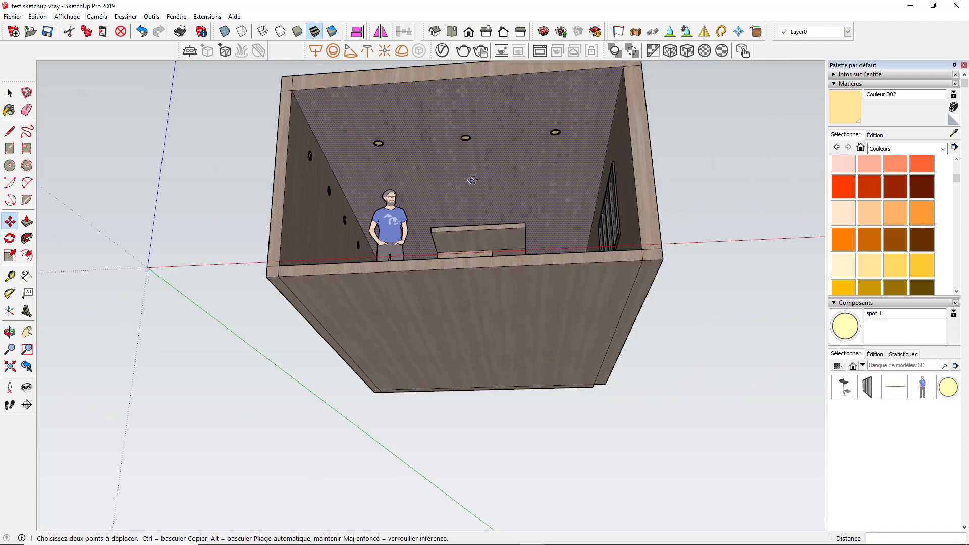
key(space)
Group the three ceiling spots and copy the group as a second row.
drag(335, 114, 639, 182)
right_click(650, 143)
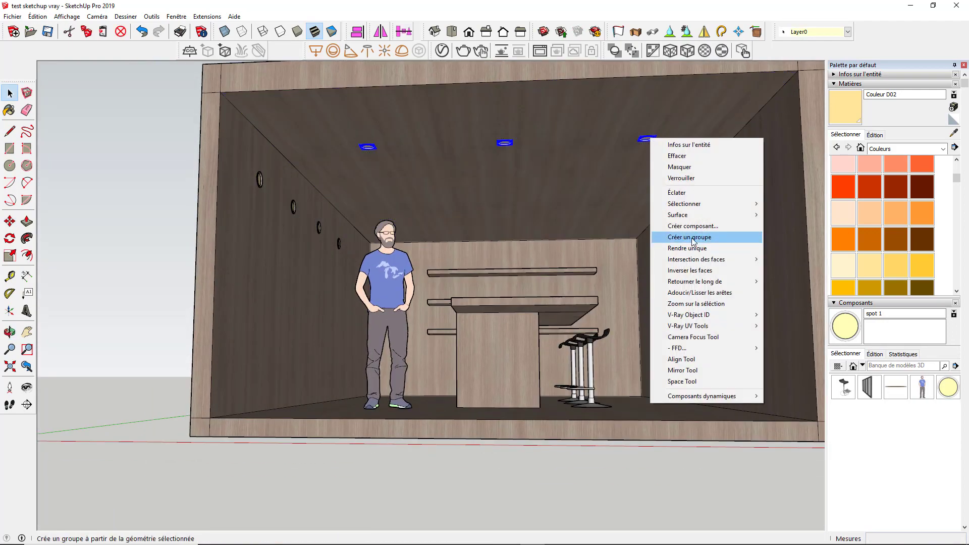
click(676, 233)
middle_drag(676, 234, 573, 237)
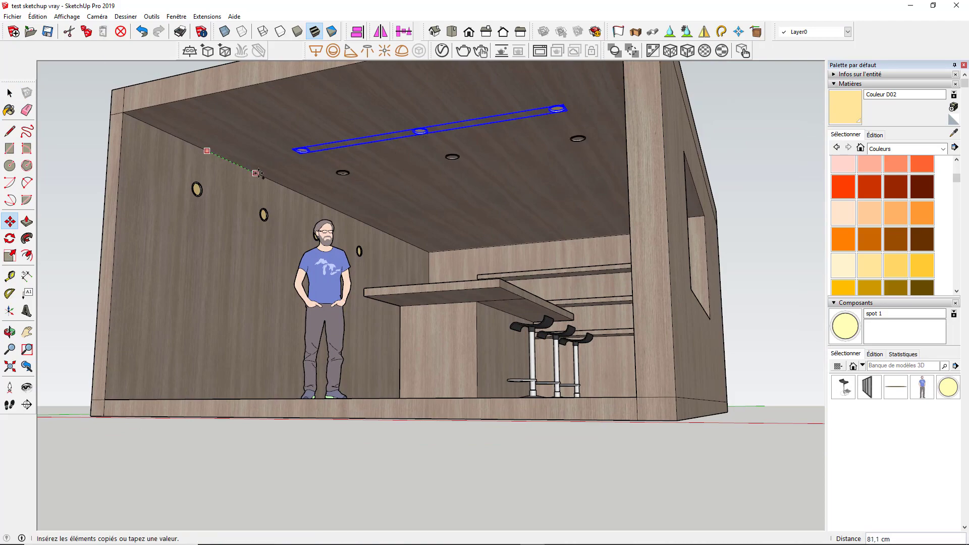
middle_drag(285, 186, 303, 202)
scroll(303, 201, down, 5)
key(space)
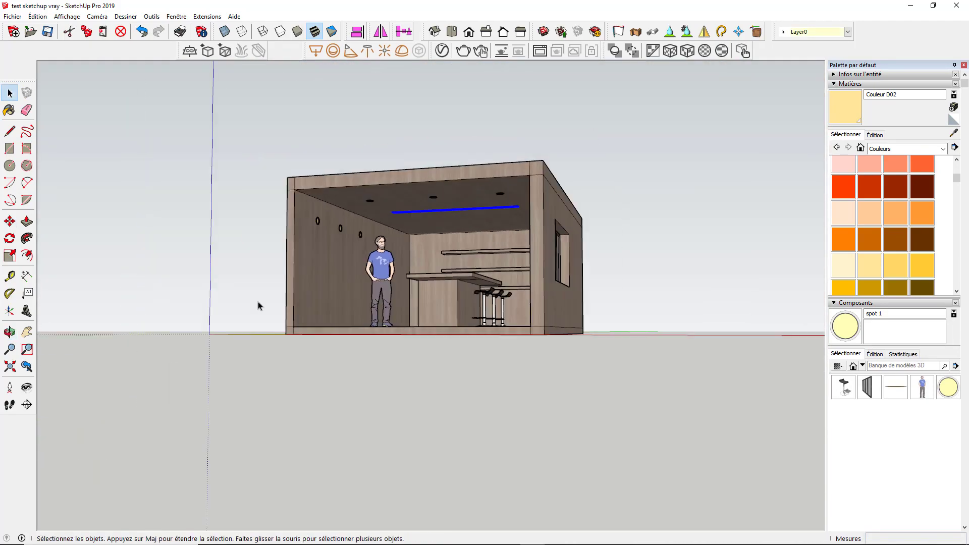
Check the two rows of ceiling spots from a frontal view of the room.
middle_drag(260, 303, 451, 190)
scroll(450, 189, up, 5)
click(424, 244)
key(space)
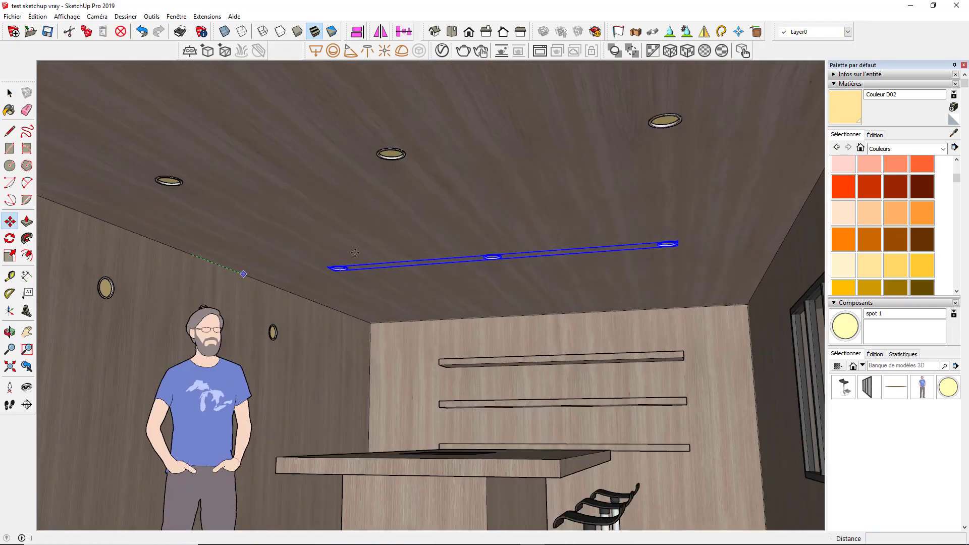
scroll(238, 275, down, 5)
click(629, 242)
mouse_move(629, 242)
middle_down()
mouse_move(504, 236)
mouse_move(488, 334)
middle_up()
scroll(489, 303, up, 5)
Draw a circle under the shelf and offset it into a ring.
scroll(488, 335, up, 5)
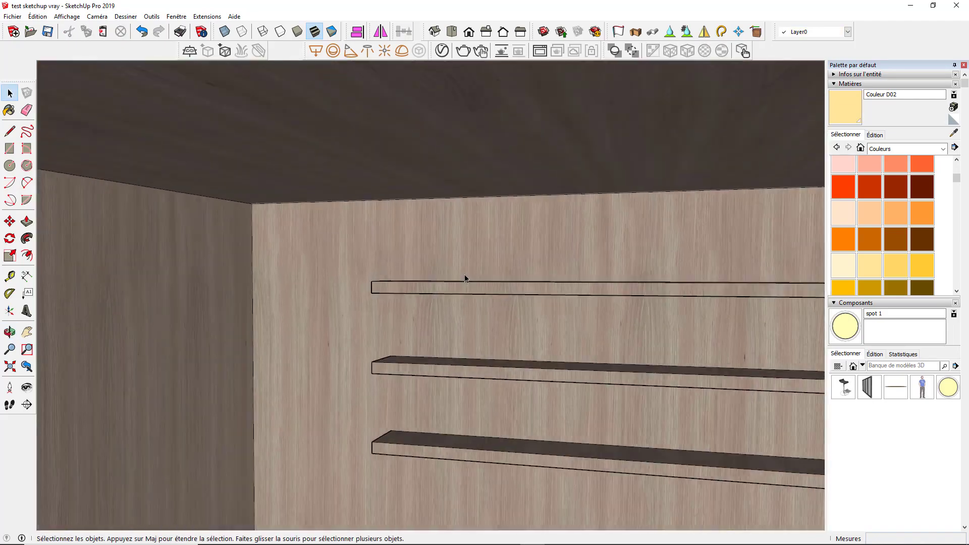
scroll(465, 277, up, 5)
scroll(422, 251, up, 3)
key(c)
scroll(370, 193, up, 3)
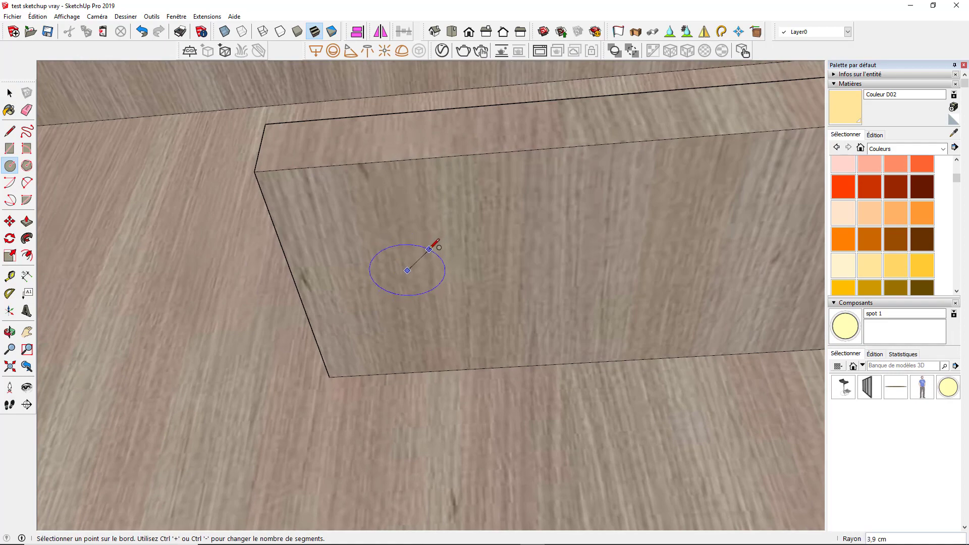
click(392, 273)
key(space)
double_click(391, 281)
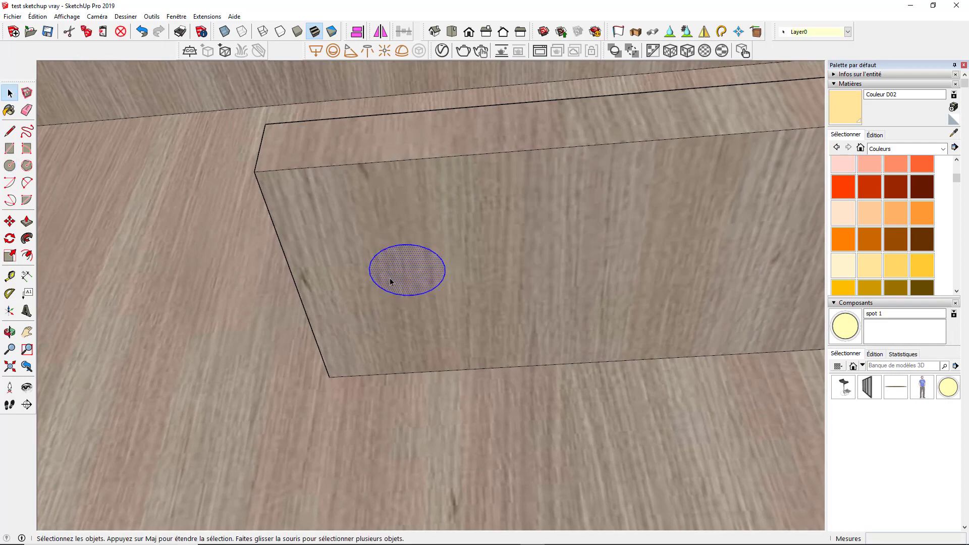
click(368, 294)
Push the inner circle into the shelf and make the recess a component named 'trou'.
key(space)
mouse_move(454, 292)
middle_down()
mouse_move(495, 426)
mouse_move(417, 272)
middle_up()
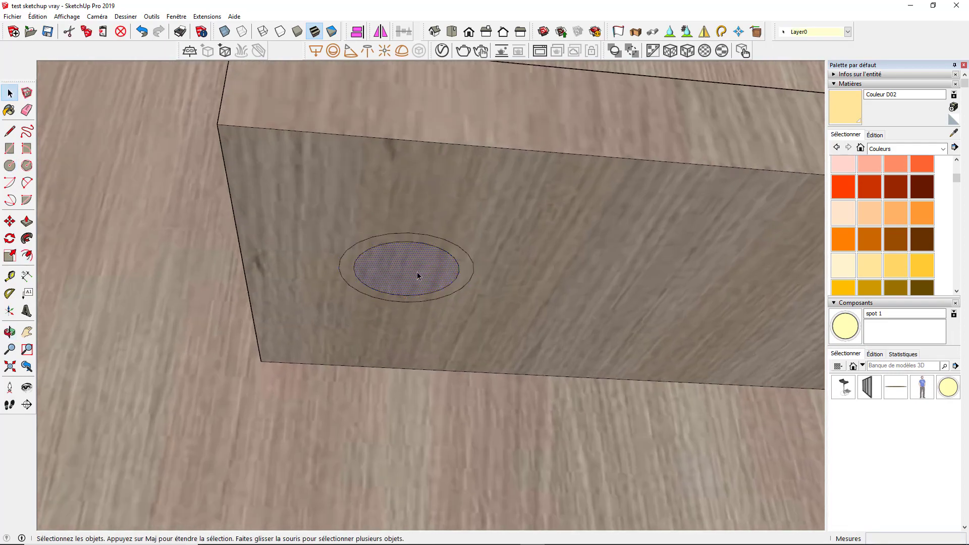
key(p)
click(410, 262)
click(410, 275)
key(space)
double_click(418, 260)
right_click(418, 260)
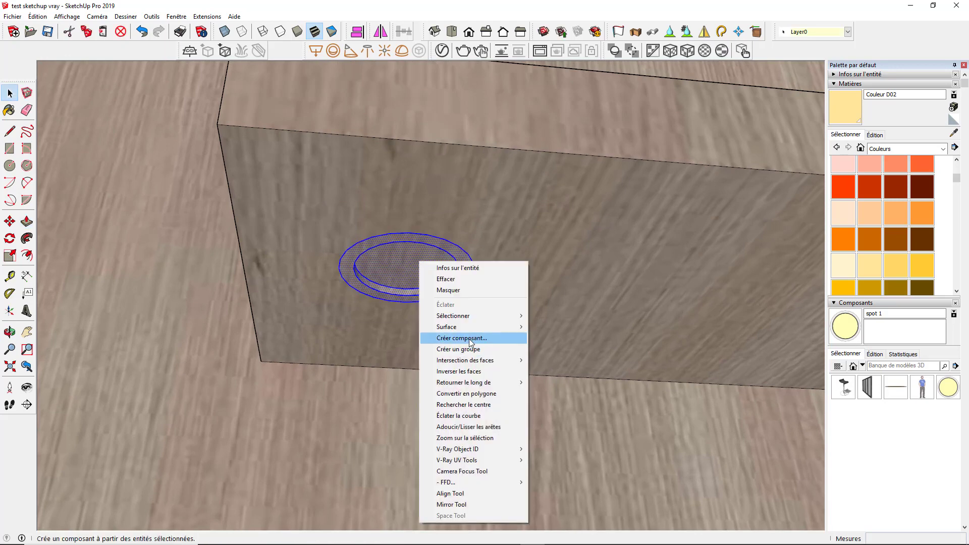
click(524, 338)
text(trou)
key(Return)
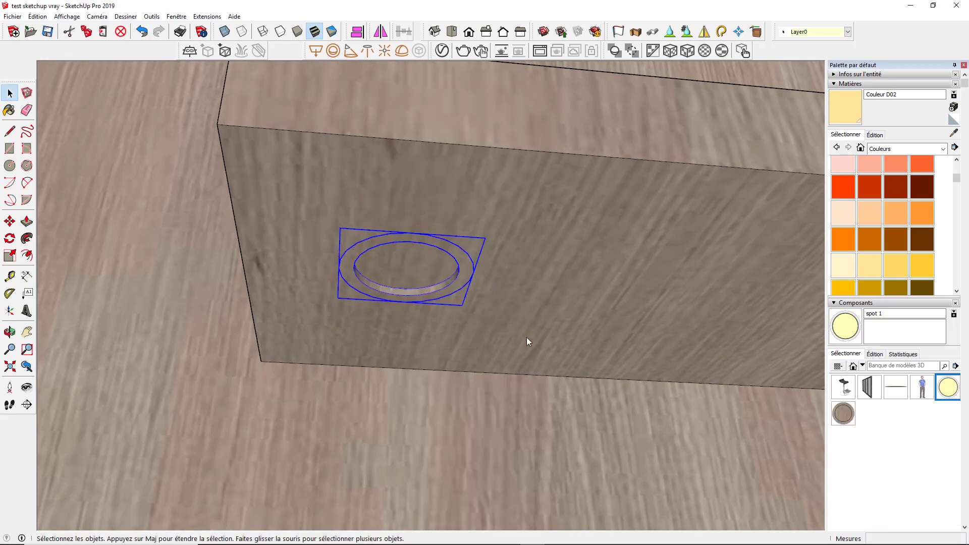
Paint the disc yellow Couleur D04 and make it the 'spot etageres' component.
click(922, 265)
click(416, 270)
key(space)
right_click(412, 268)
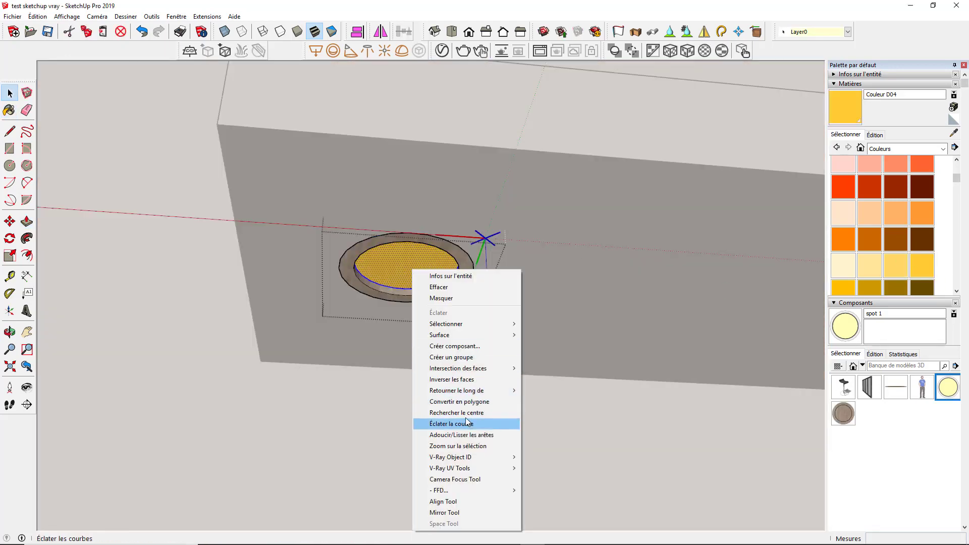
click(434, 365)
key(Return)
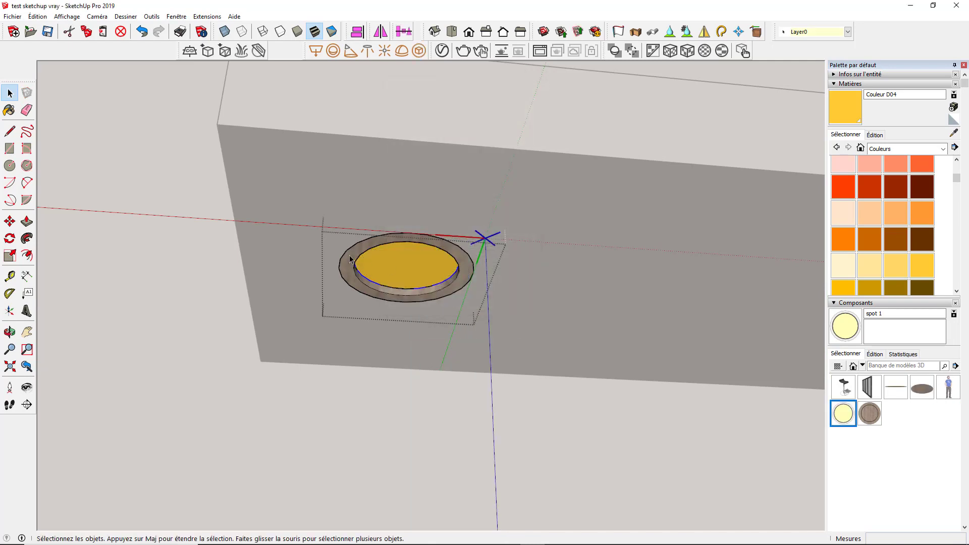
middle_drag(426, 356, 452, 316)
scroll(322, 249, up, 5)
scroll(223, 231, down, 5)
mouse_move(223, 231)
middle_down()
mouse_move(210, 257)
mouse_move(250, 248)
middle_up()
Place 'spot etageres' under the top shelf and Ctrl-copy it, dividing by /3 for even spacing.
click(872, 416)
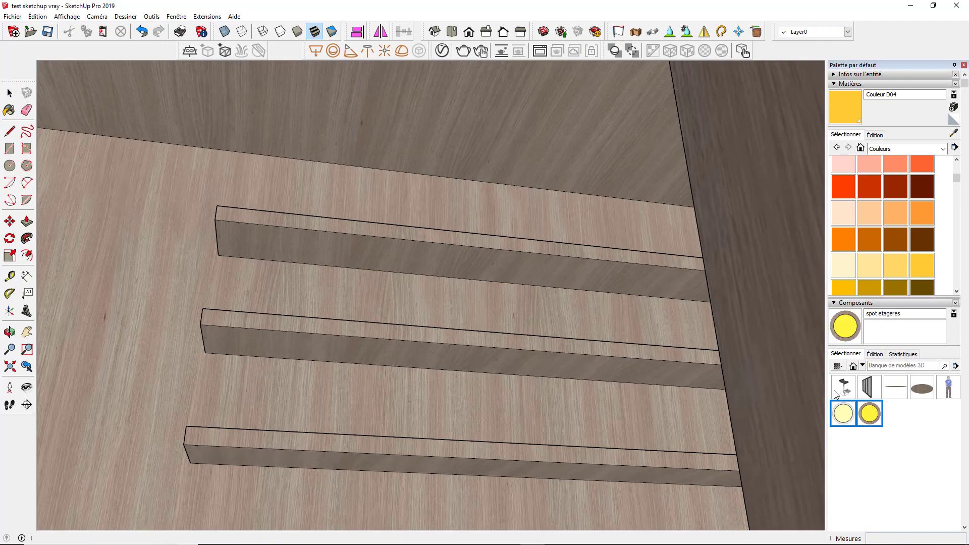
click(280, 240)
click(276, 226)
key(ctrl)
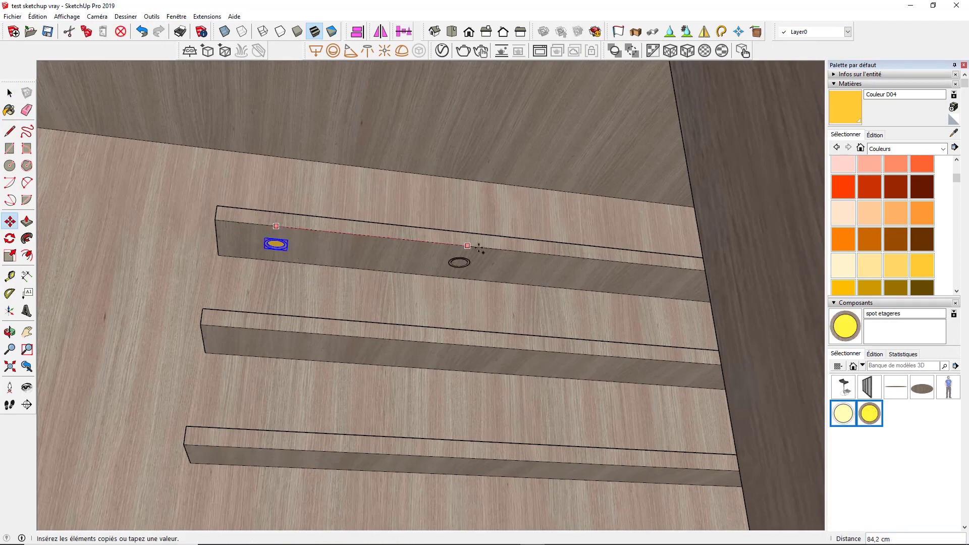
scroll(535, 259, up, 5)
scroll(430, 337, down, 3)
scroll(455, 303, down, 8)
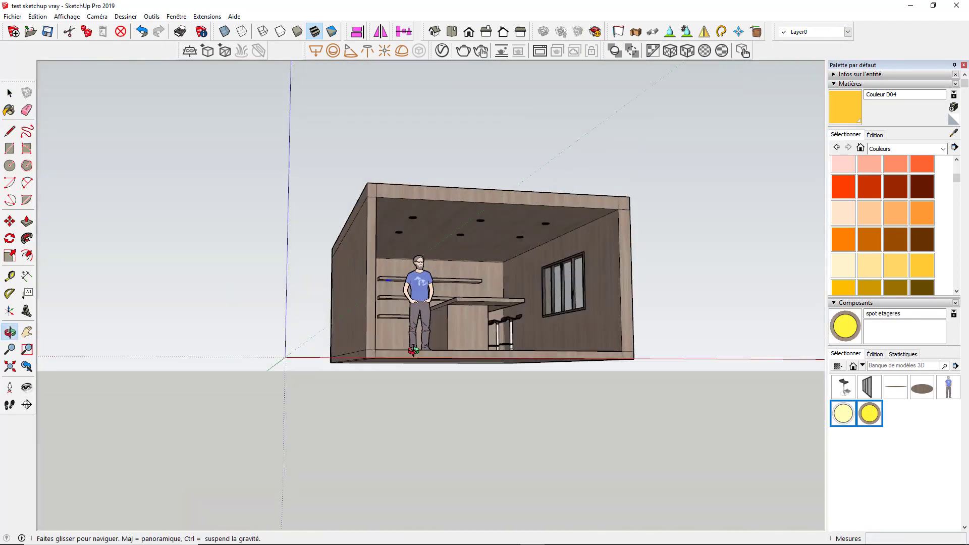
scroll(486, 282, up, 6)
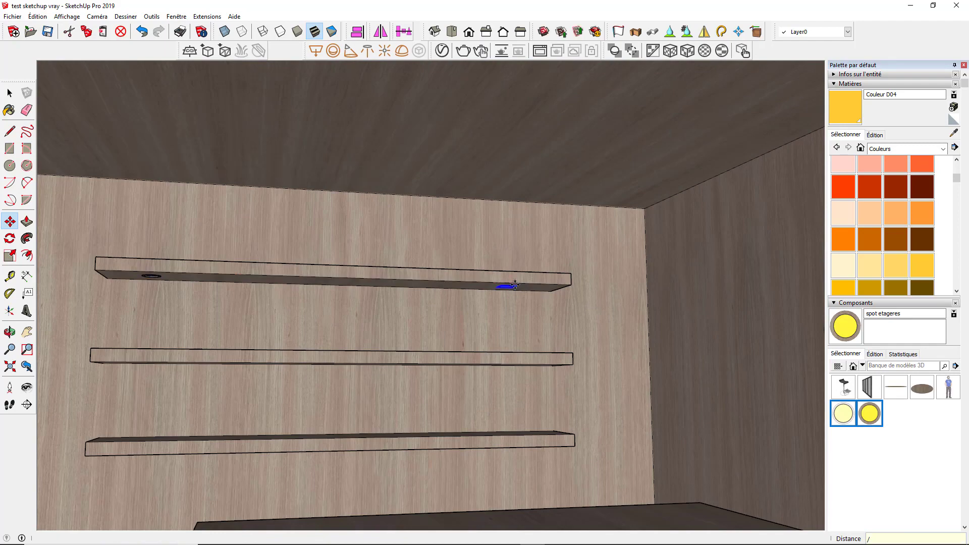
text(3)
key(Return)
key(space)
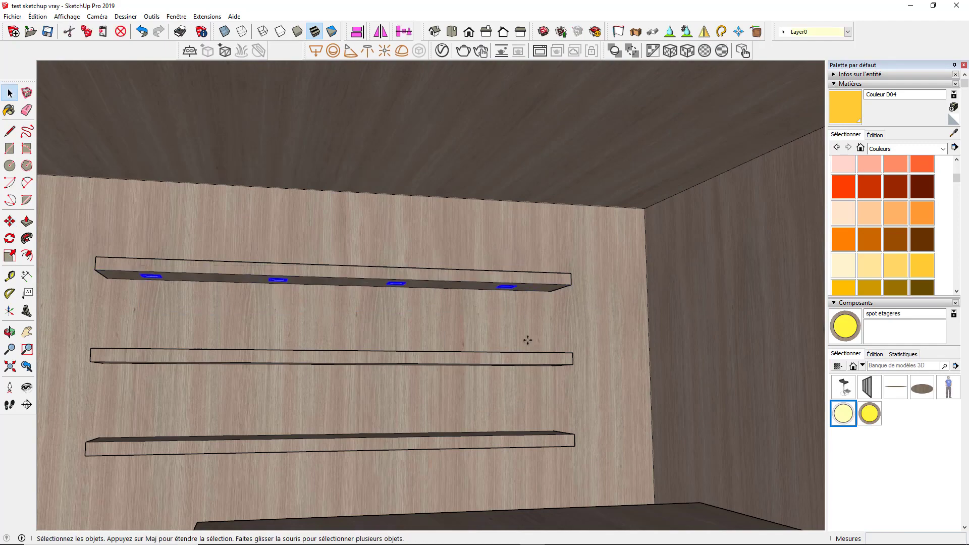
Copy the row of shelf spots down under the lower shelf.
click(569, 286)
key(ctrl)
scroll(539, 344, up, 6)
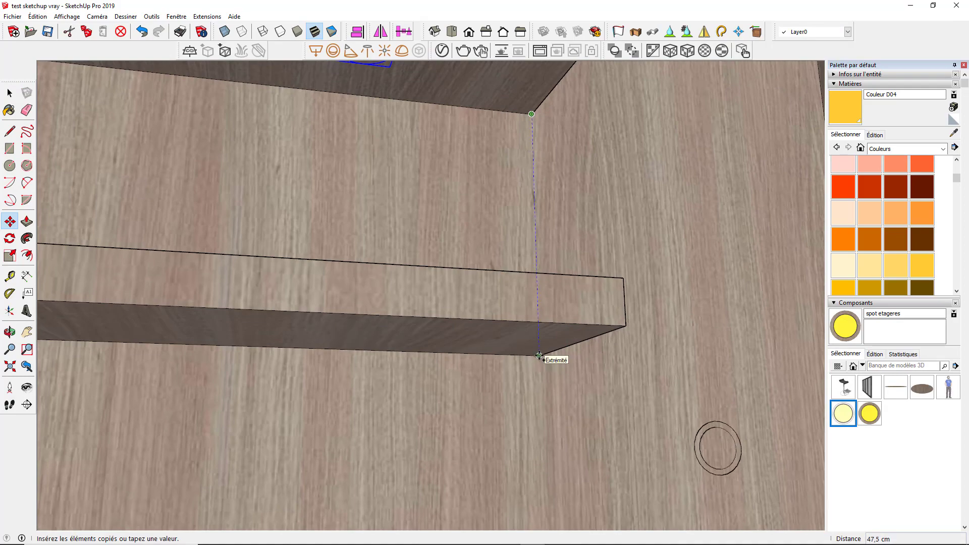
click(538, 355)
scroll(407, 350, down, 5)
scroll(569, 151, up, 3)
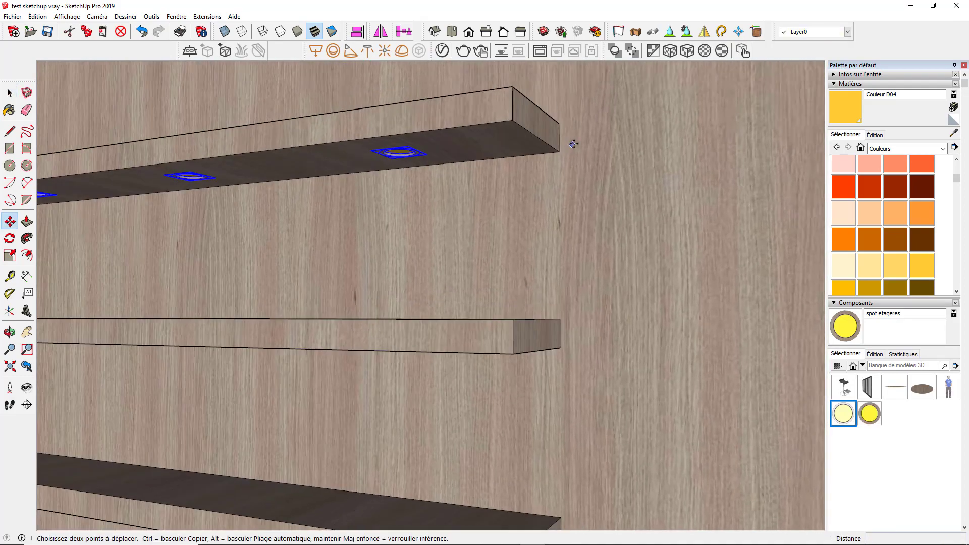
Orbit out to a lower frontal view of the lit shelving.
mouse_move(597, 222)
middle_down()
mouse_move(511, 287)
mouse_move(408, 329)
middle_up()
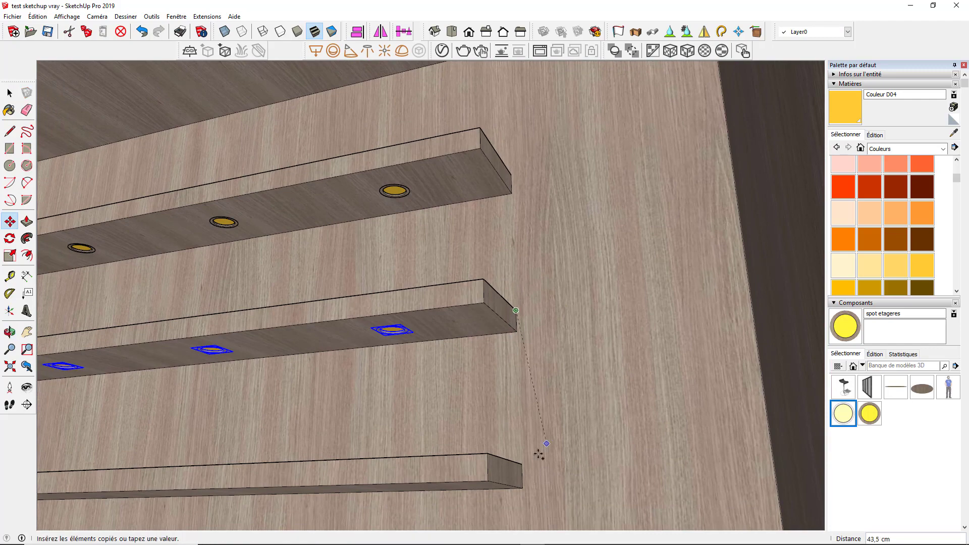
scroll(539, 454, down, 5)
scroll(516, 323, down, 5)
mouse_move(517, 323)
middle_down()
mouse_move(507, 383)
mouse_move(551, 376)
mouse_move(495, 391)
middle_up()
scroll(495, 391, up, 2)
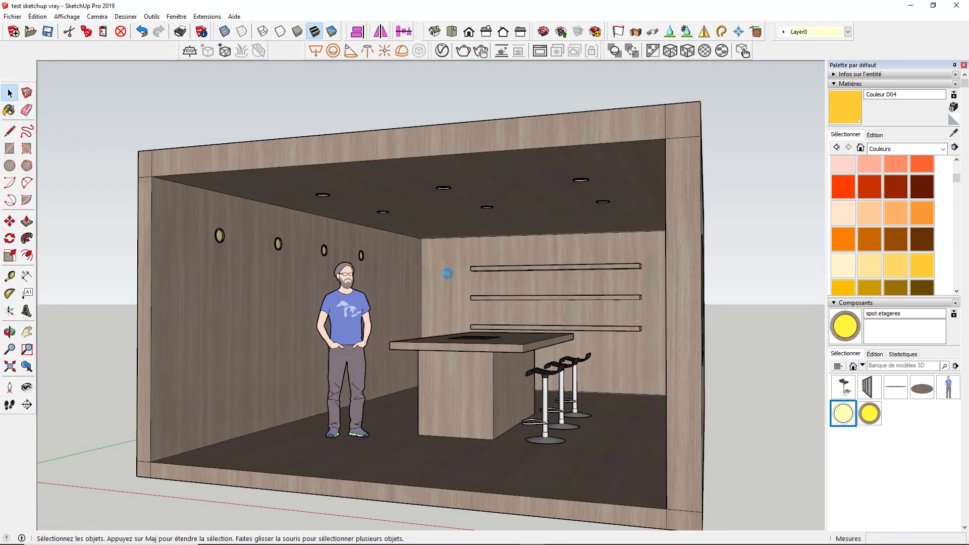
mouse_move(449, 278)
middle_down()
mouse_move(499, 242)
mouse_move(441, 190)
mouse_move(458, 245)
middle_up()
Undock and close the unneeded toolbar, and float the V-Ray Objects toolbar.
scroll(500, 242, down, 3)
drag(599, 59, 495, 114)
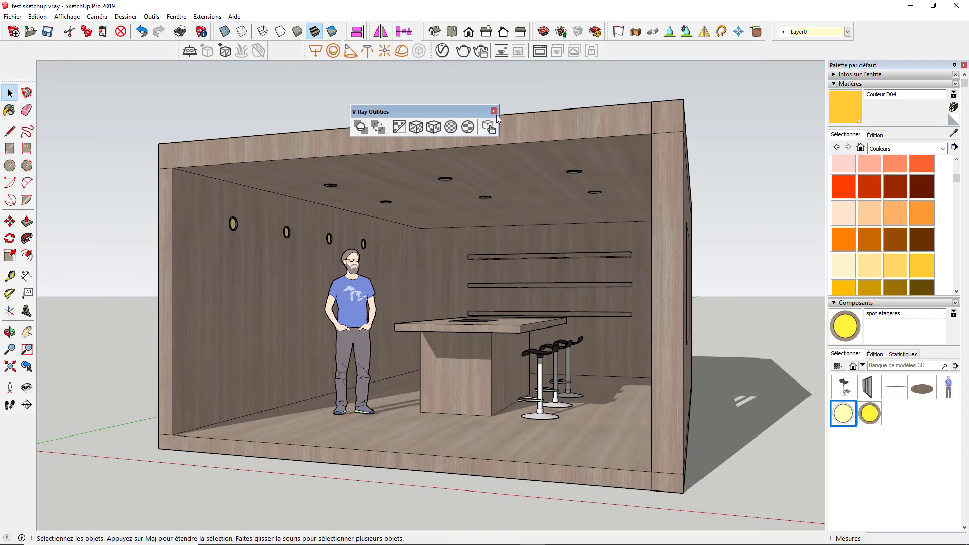
click(495, 108)
drag(180, 51, 166, 70)
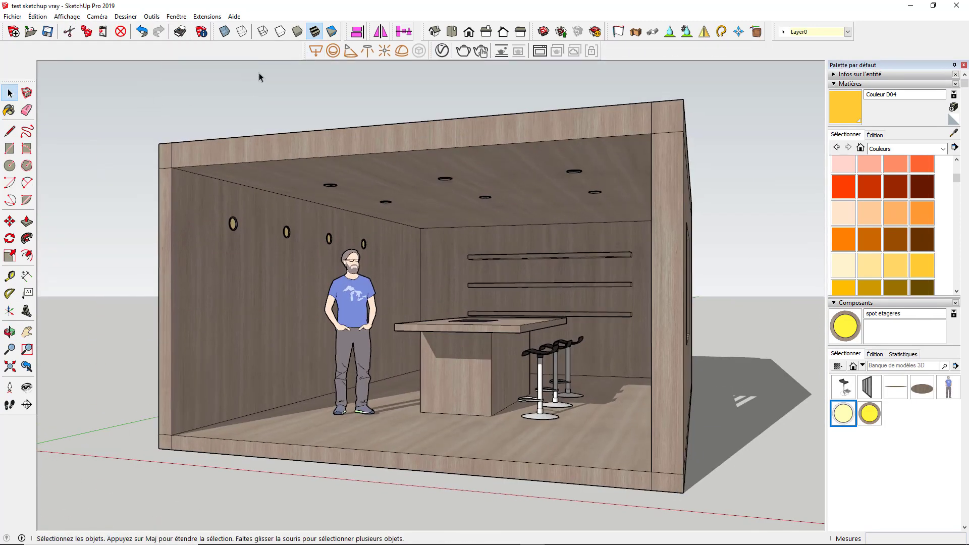
Start the V-Ray interactive render and bring up the Asset Editor.
click(481, 50)
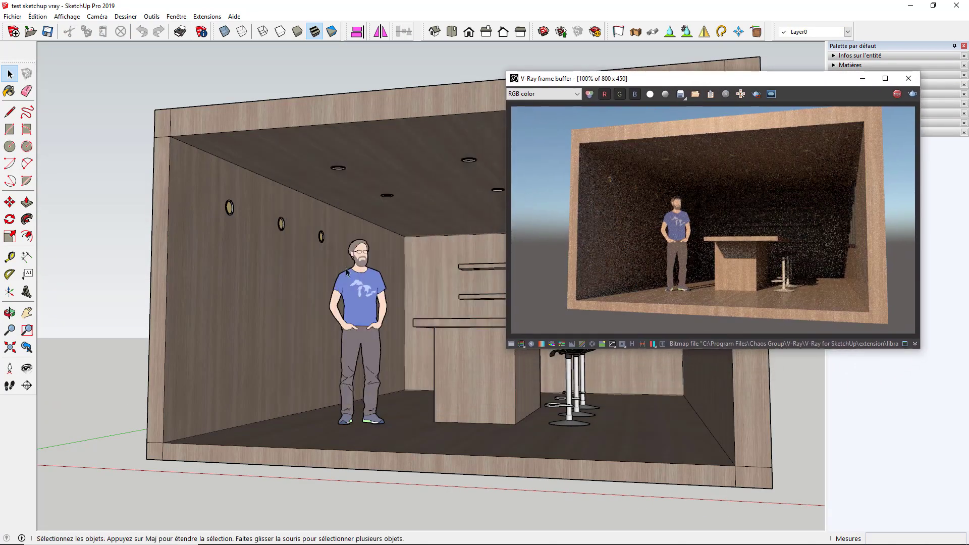
scroll(246, 242, down, 1)
scroll(374, 320, up, 3)
scroll(373, 320, down, 1)
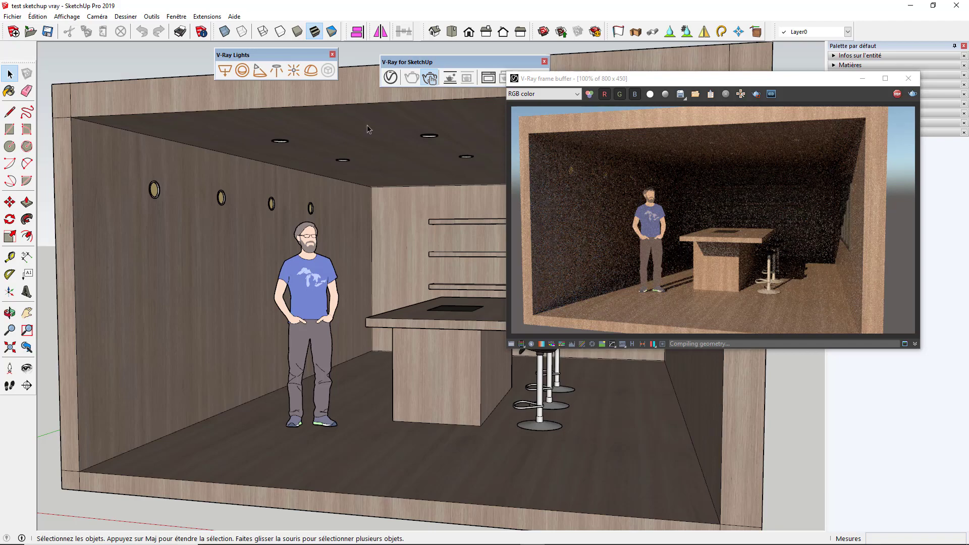
click(390, 76)
Set V-Ray render interactivity to Medium in the Asset Editor settings.
drag(479, 101, 261, 62)
click(289, 82)
click(174, 233)
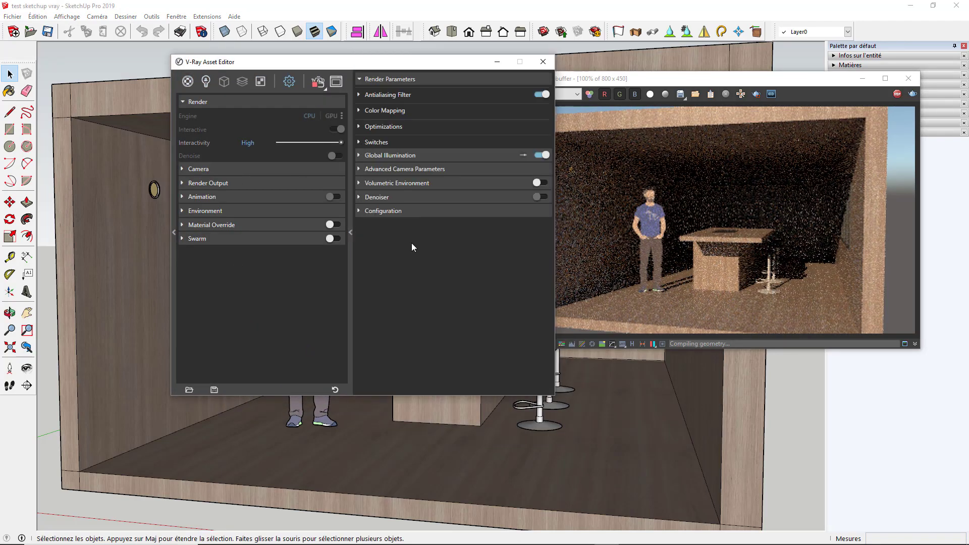
drag(333, 62, 268, 66)
click(257, 147)
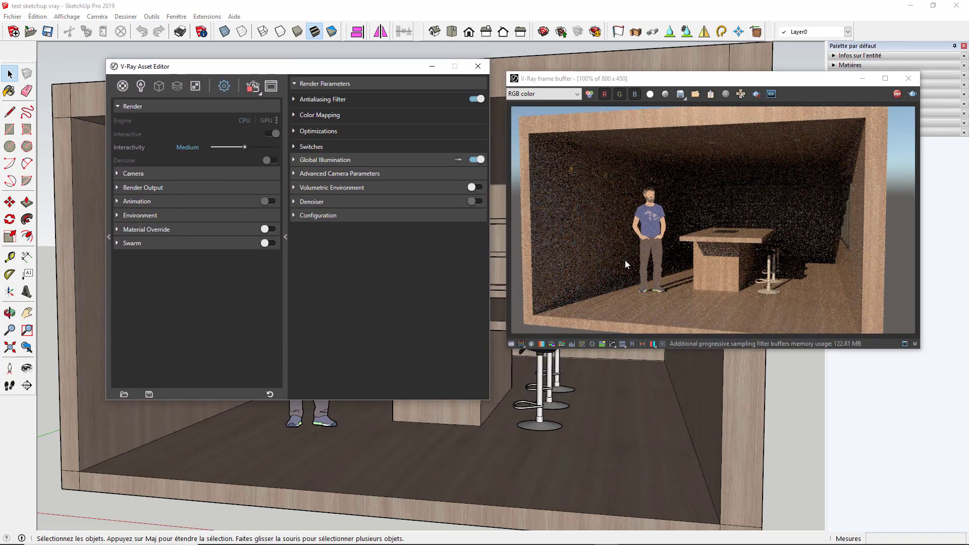
middle_drag(605, 444, 580, 444)
Set the environment background intensity to 1 and select SunLight in Lights.
click(118, 187)
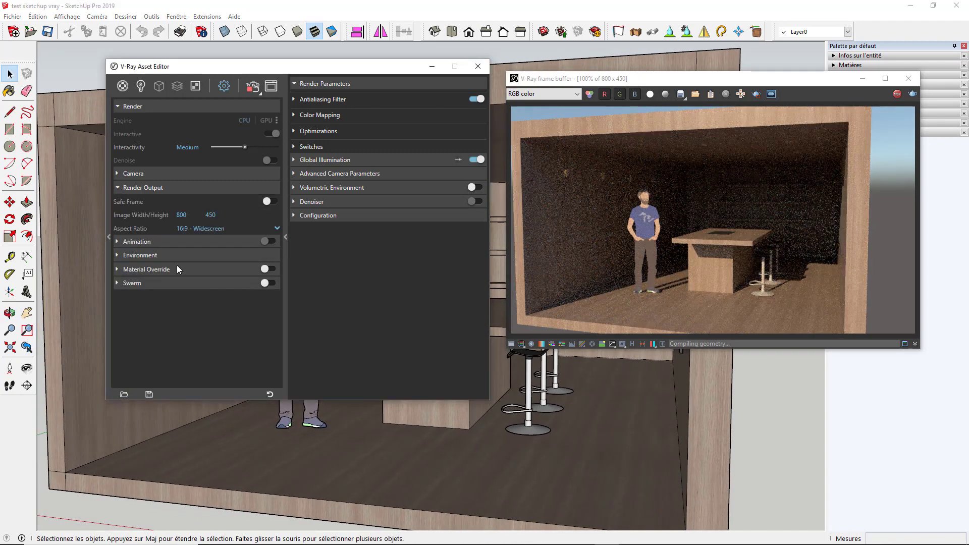
click(118, 255)
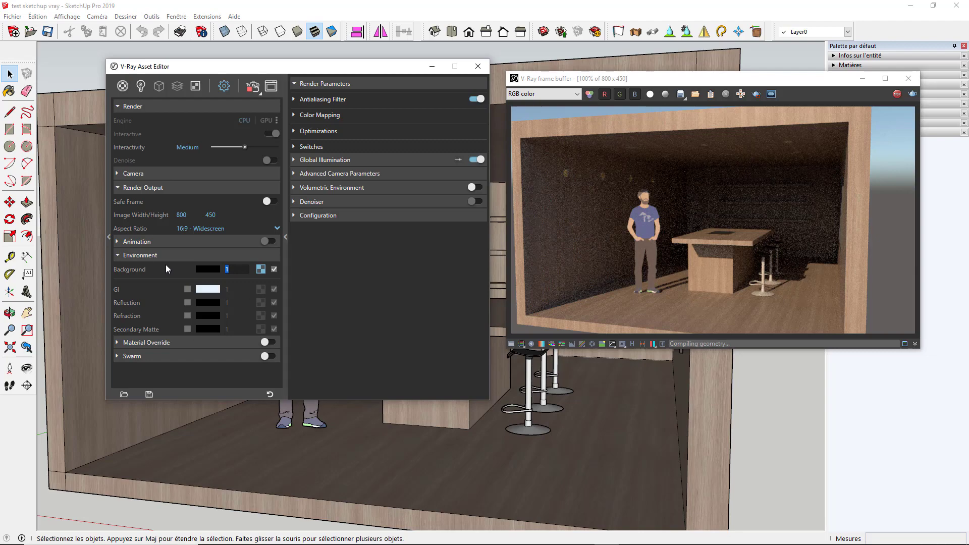
drag(217, 270, 222, 271)
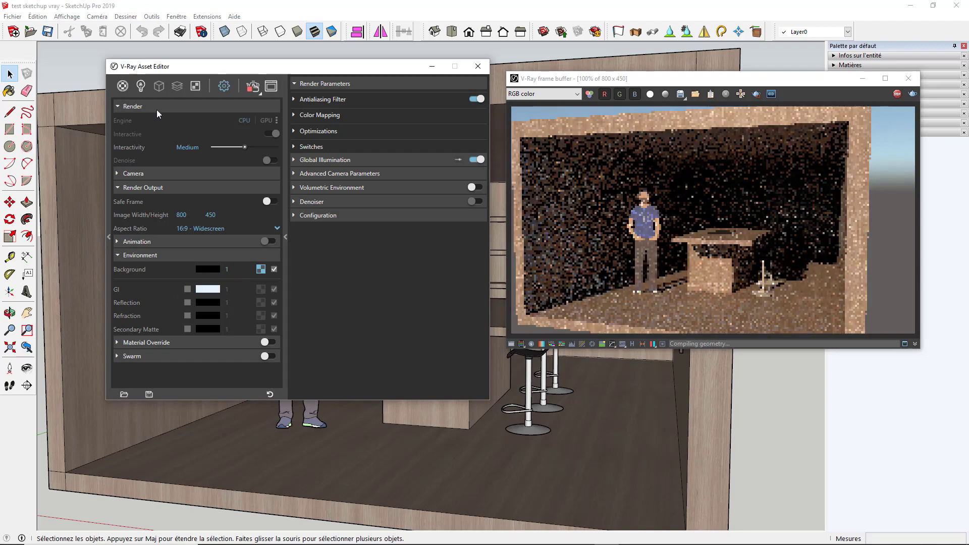
click(140, 87)
click(222, 132)
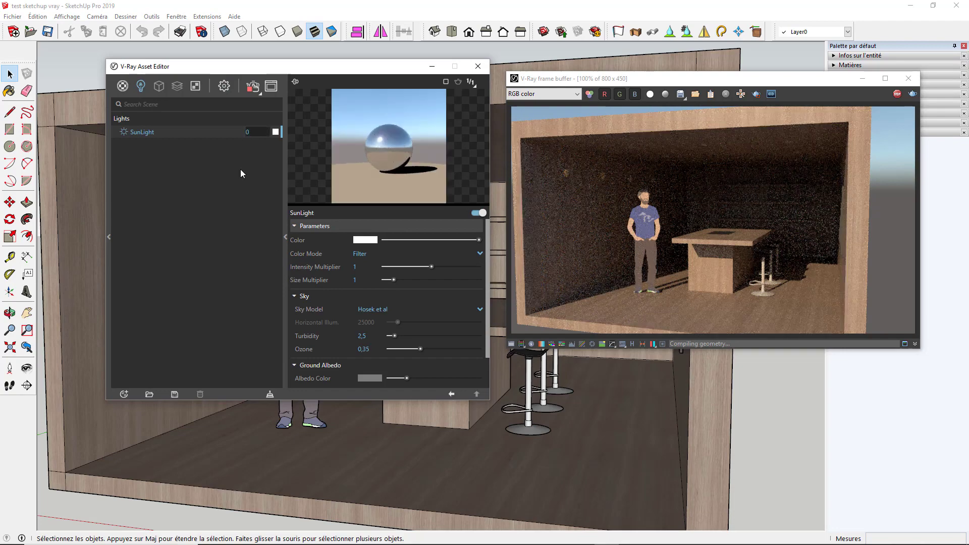
Set the SunLight intensity to 0,5, then lower it to 0,1.
text(,5)
key(Return)
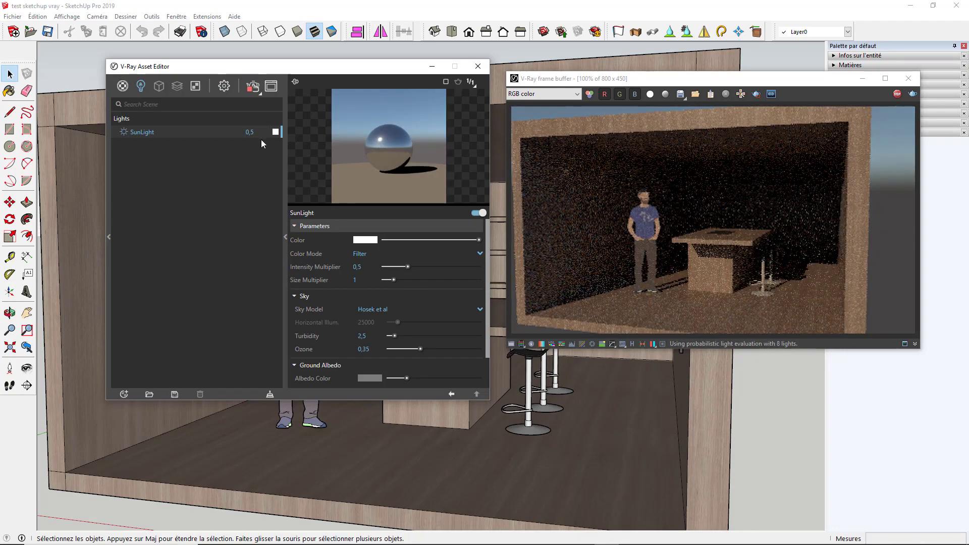
text(0,1)
key(Return)
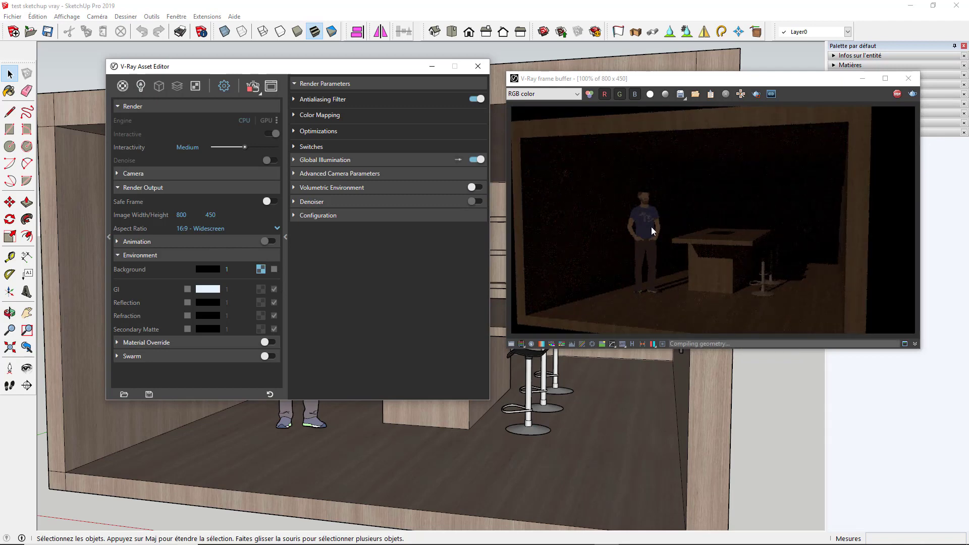
Inspect the SunLight colour and enlarge the Asset Editor to show more settings.
click(141, 85)
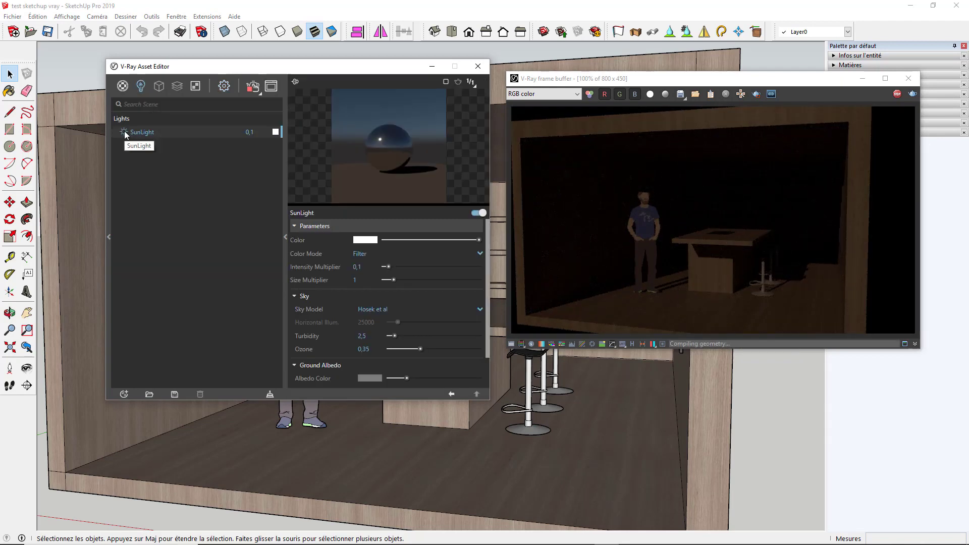
click(275, 131)
key(Escape)
drag(303, 66, 245, 61)
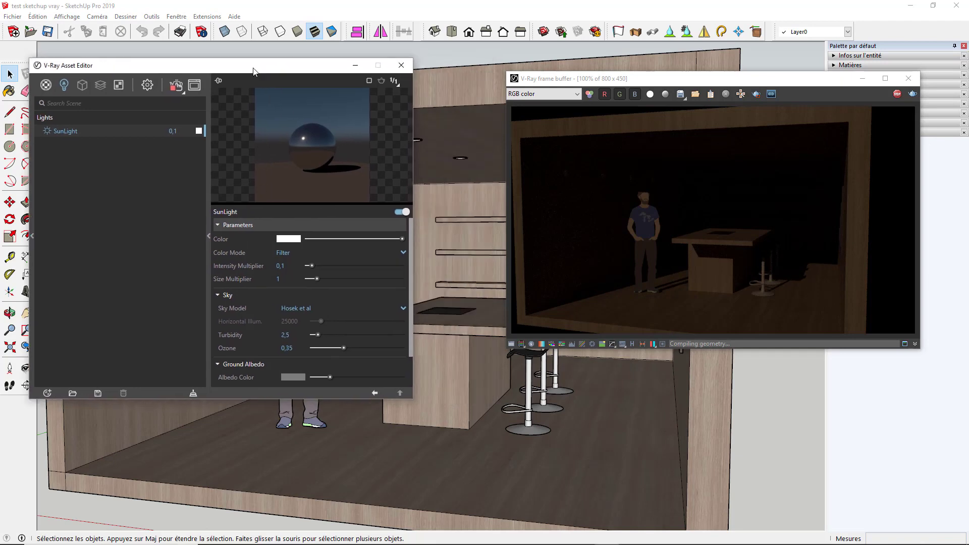
mouse_move(430, 397)
mouse_down()
mouse_move(431, 504)
mouse_move(431, 477)
mouse_up()
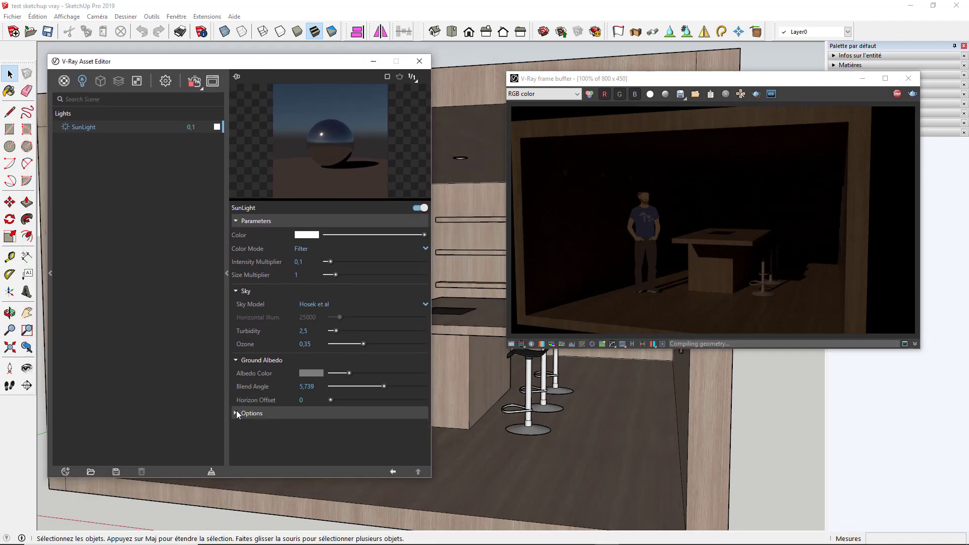
click(234, 413)
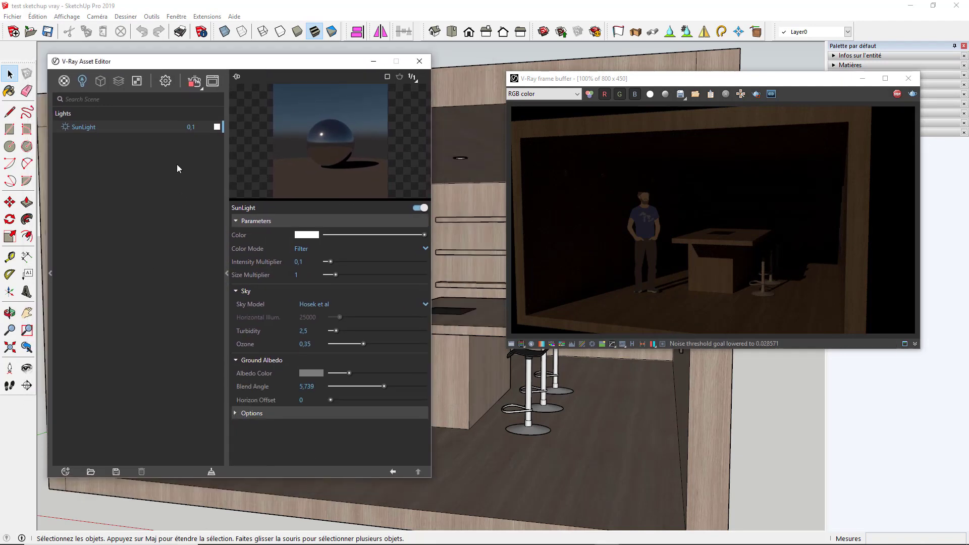
Toggle the sun light off and on, then select the first wall spot light.
click(63, 127)
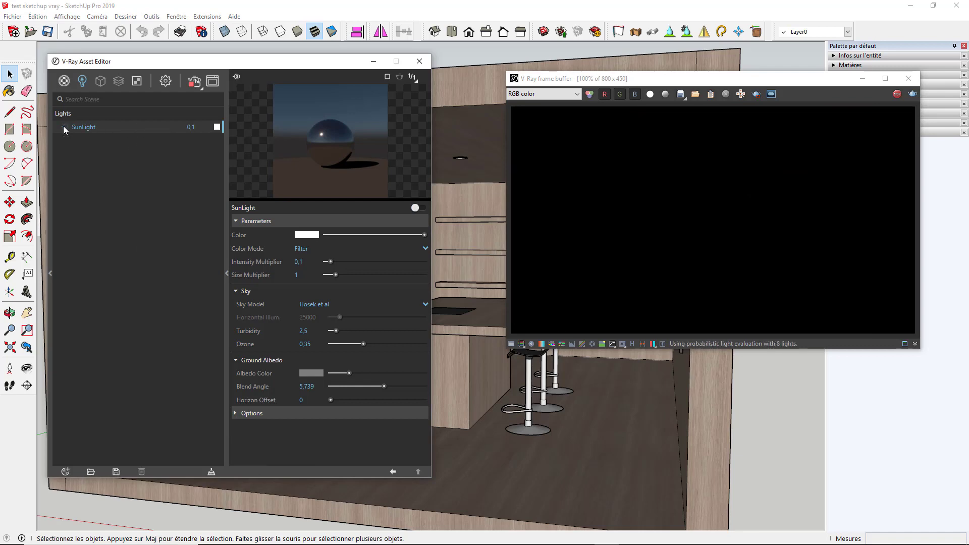
click(63, 127)
mouse_move(271, 66)
mouse_down()
mouse_move(407, 308)
mouse_move(664, 203)
mouse_move(645, 373)
mouse_up()
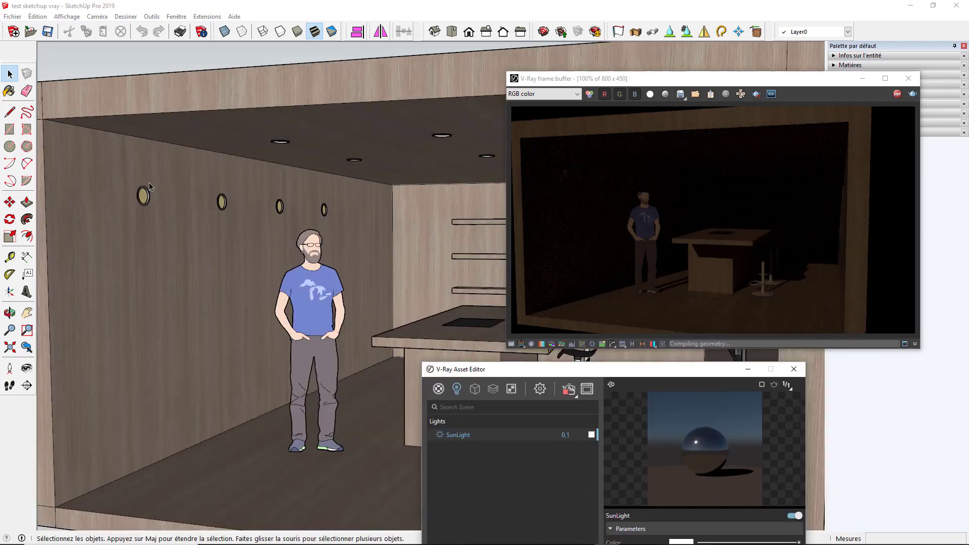
scroll(146, 196, up, 5)
scroll(147, 196, up, 3)
click(182, 225)
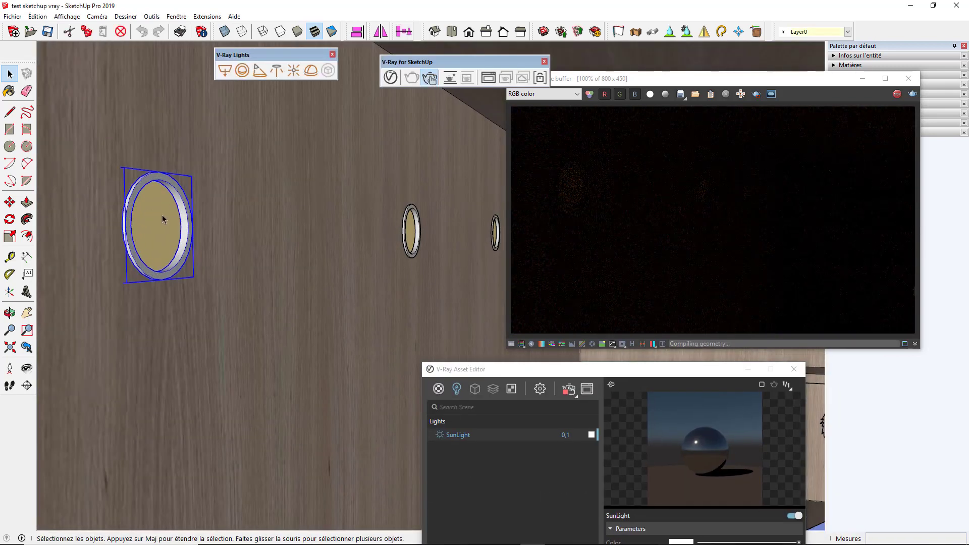
Convert the wall spot component's disc into a V-Ray Mesh Light with intensity 30.
double_click(162, 219)
right_click(160, 210)
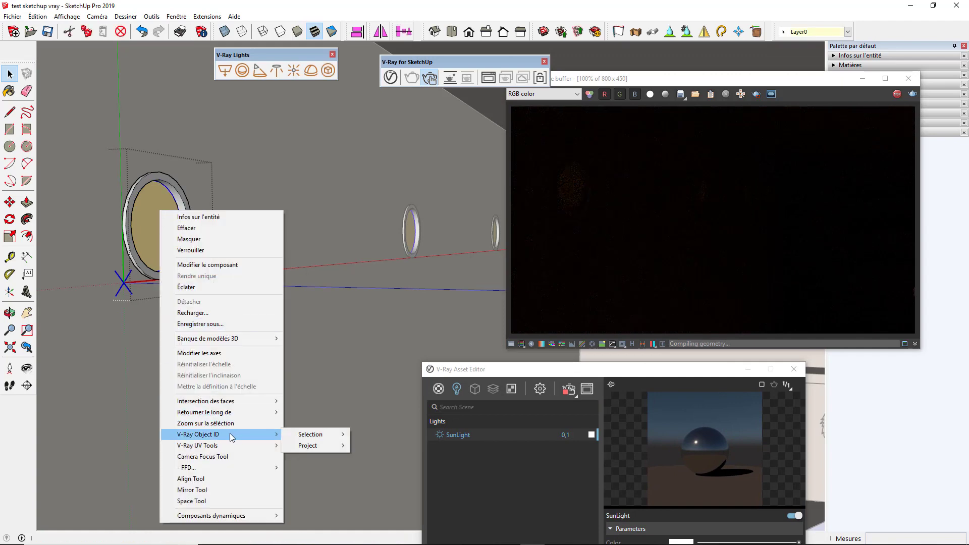
drag(288, 53, 324, 54)
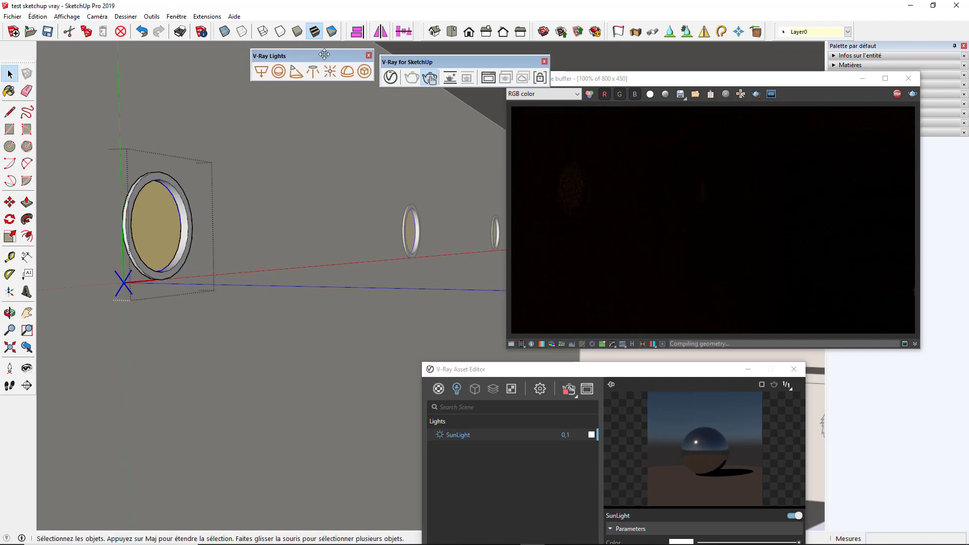
click(365, 75)
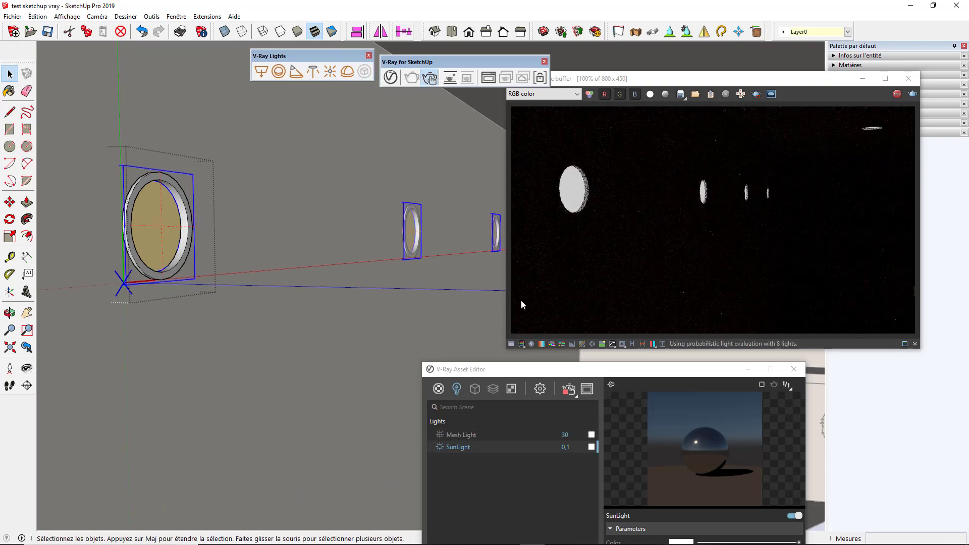
scroll(220, 183, down, 10)
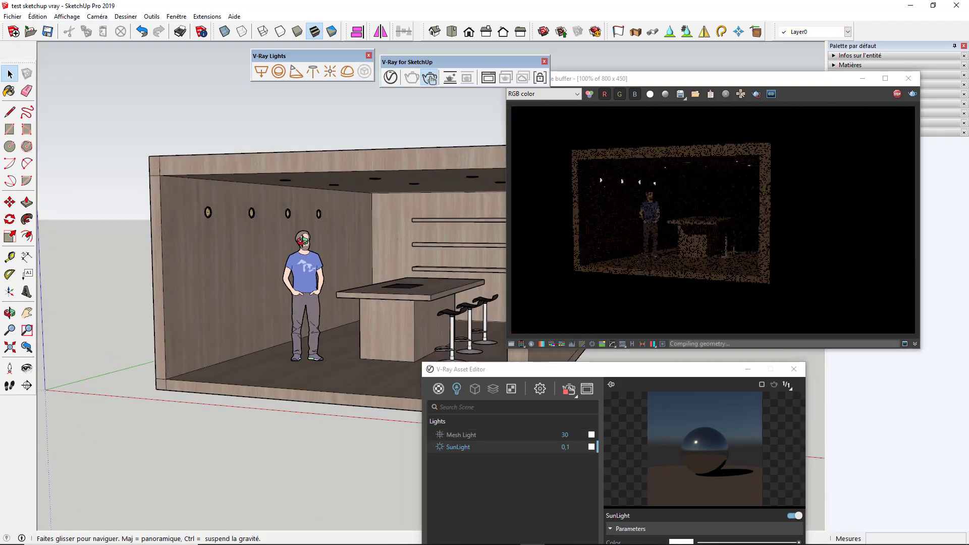
scroll(376, 263, up, 5)
drag(513, 369, 164, 88)
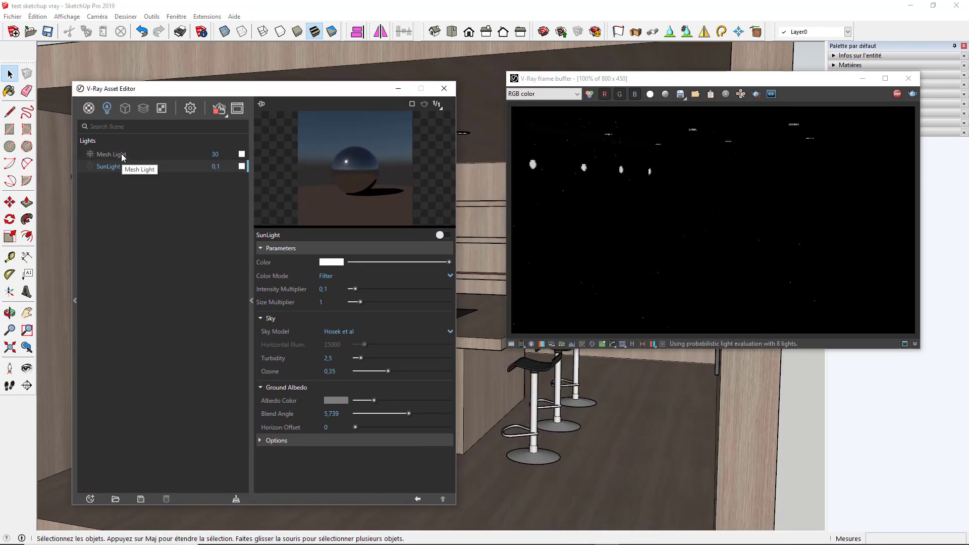
Give the shelf Mesh Light a pale cream colour.
click(123, 155)
click(336, 266)
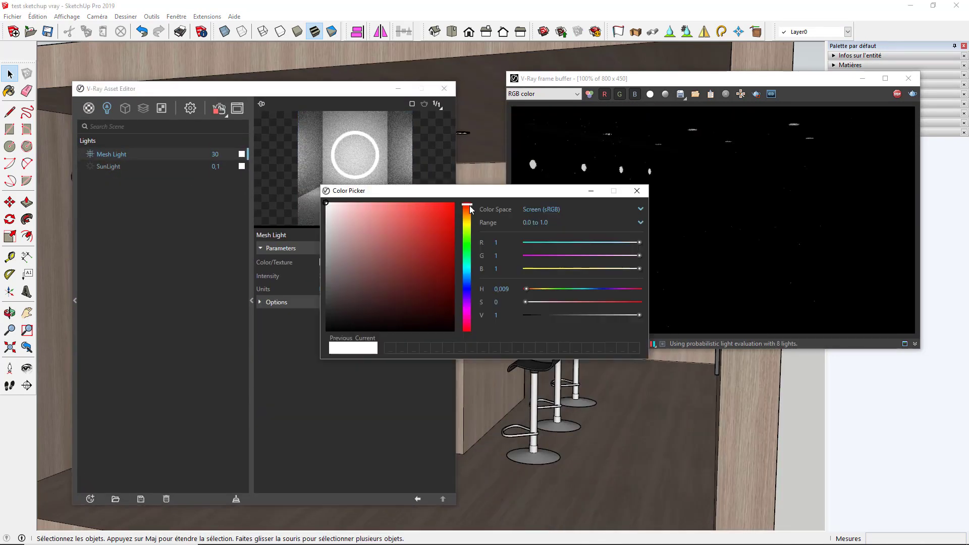
drag(469, 205, 470, 313)
click(340, 206)
click(301, 297)
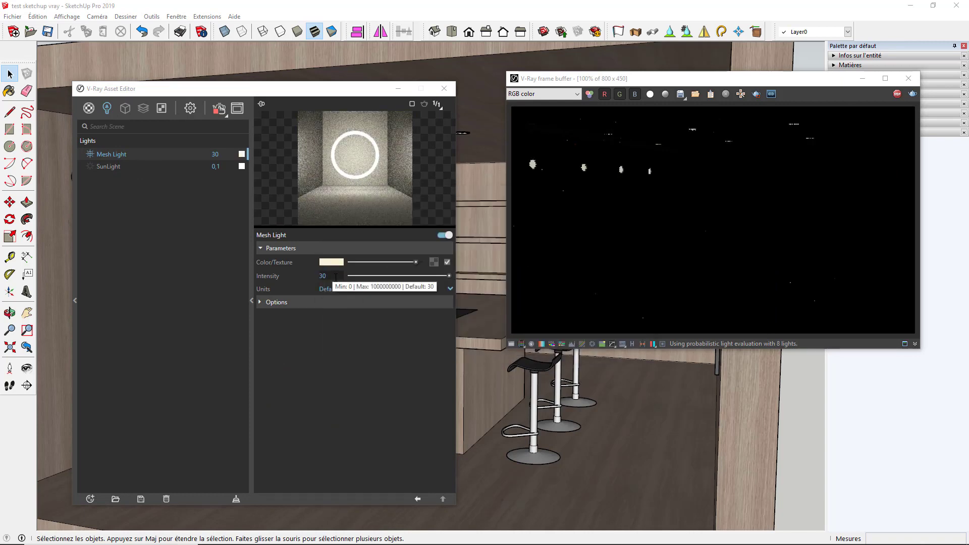
Set the Mesh Light intensity to 300 with units Radiant power (W).
double_click(335, 276)
text(300)
key(Return)
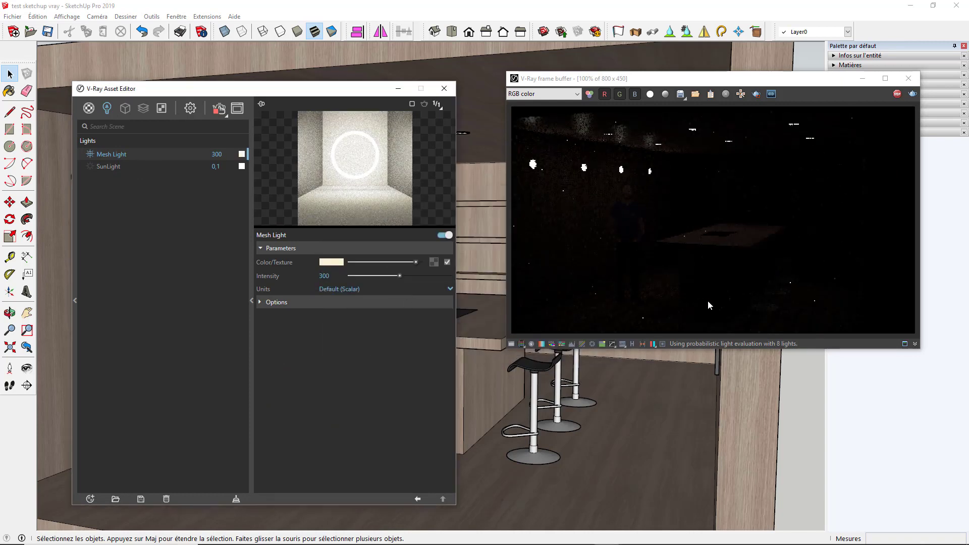
click(451, 289)
click(360, 342)
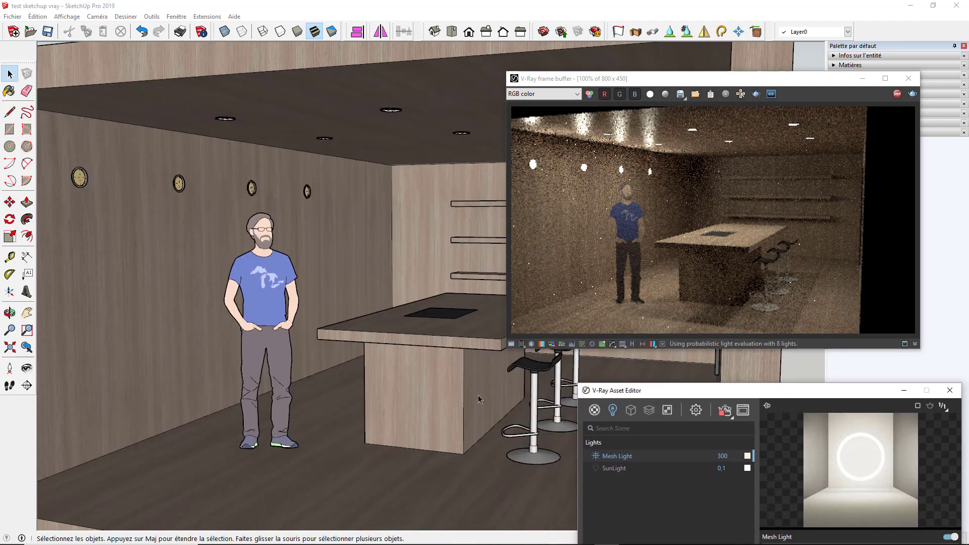
middle_drag(478, 394, 328, 302)
scroll(328, 303, up, 5)
drag(620, 78, 697, 59)
scroll(372, 414, up, 5)
scroll(372, 414, up, 3)
Convert the ceiling downlight's disc into a second V-Ray Mesh Light.
scroll(373, 414, up, 2)
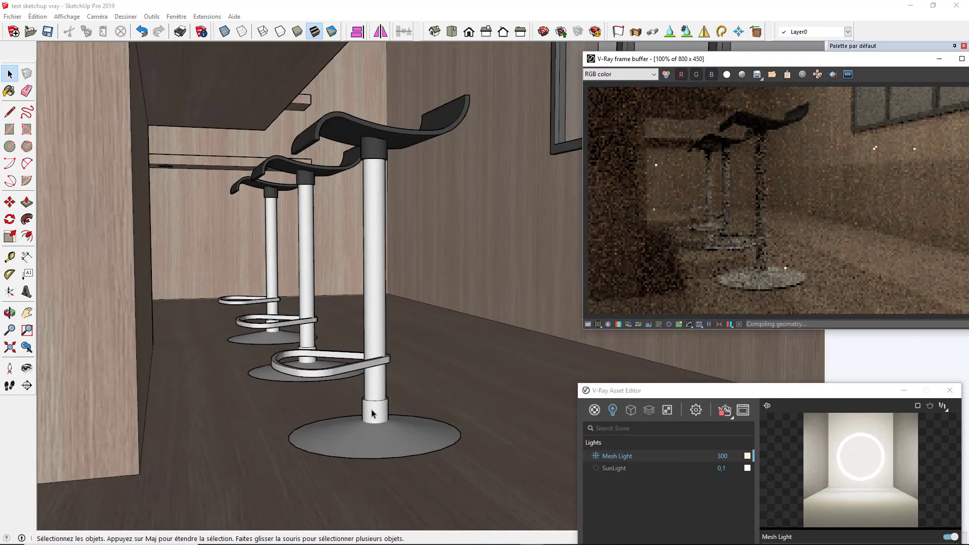
scroll(372, 414, down, 5)
scroll(280, 214, up, 5)
scroll(292, 114, up, 3)
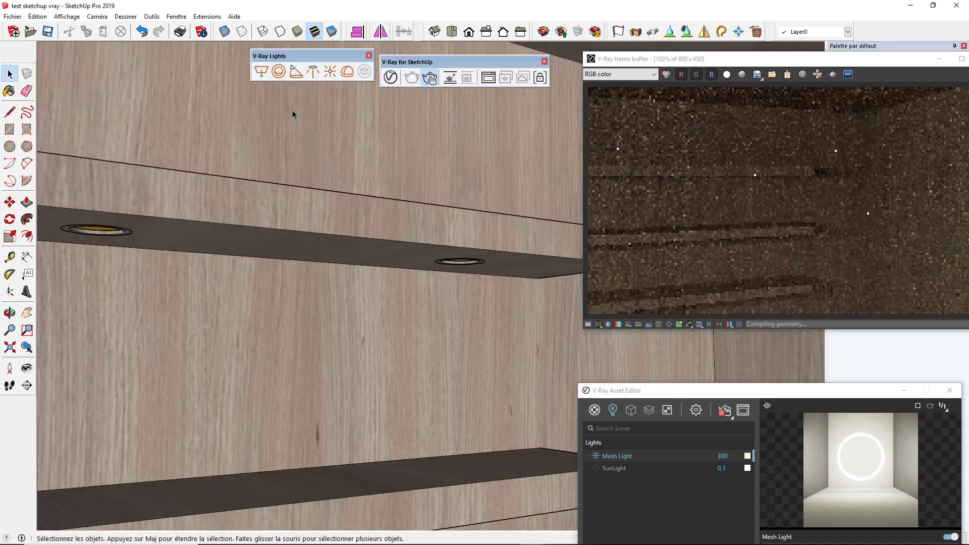
scroll(377, 240, up, 2)
scroll(429, 235, up, 5)
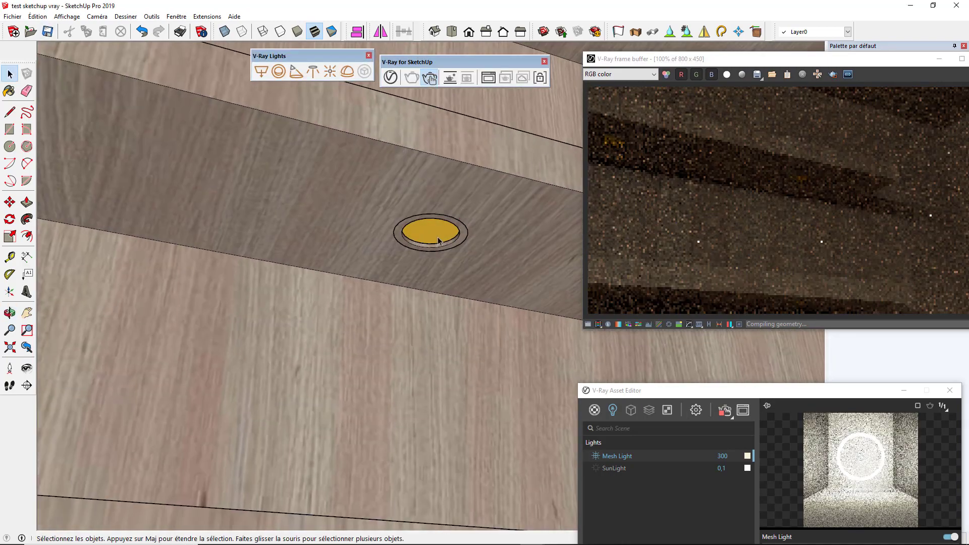
click(429, 233)
double_click(429, 232)
drag(733, 233, 731, 234)
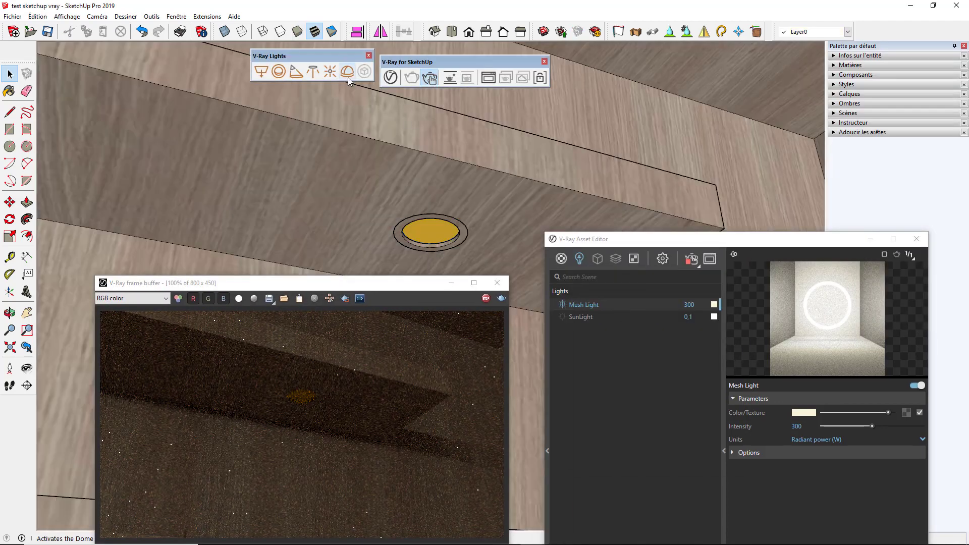
double_click(433, 236)
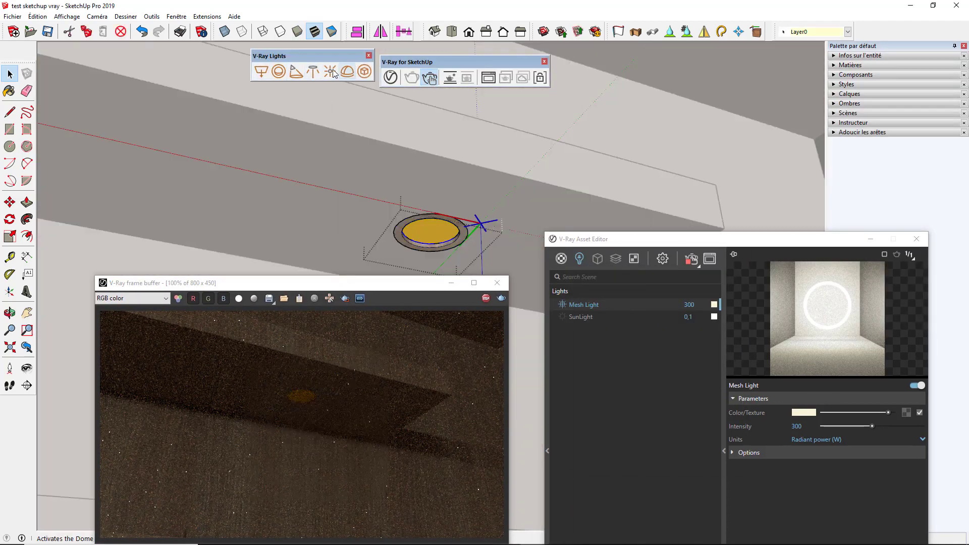
click(365, 71)
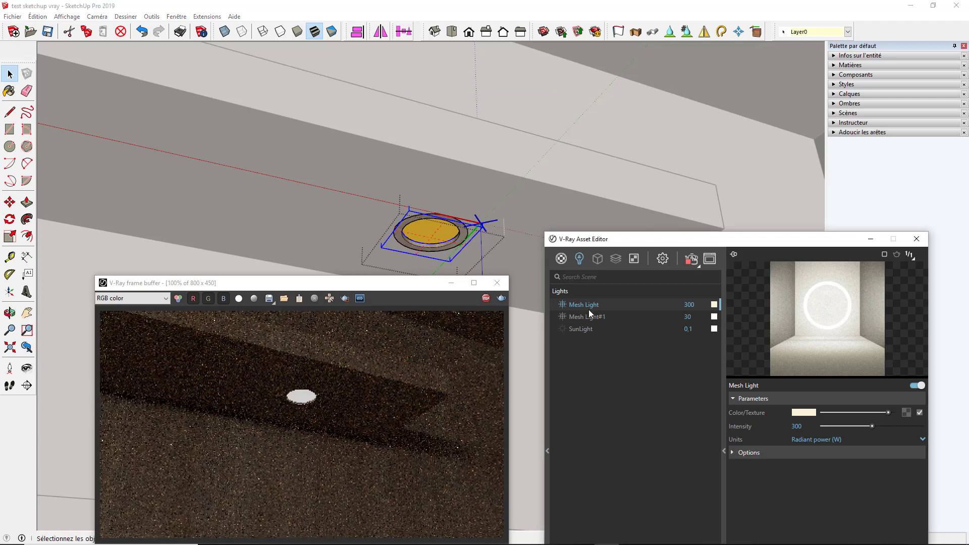
Rename the lights 'Mesh Light spot etagères' and 'Mesh Light#1 spot plafond', then close the Asset Editor.
right_click(610, 304)
click(622, 355)
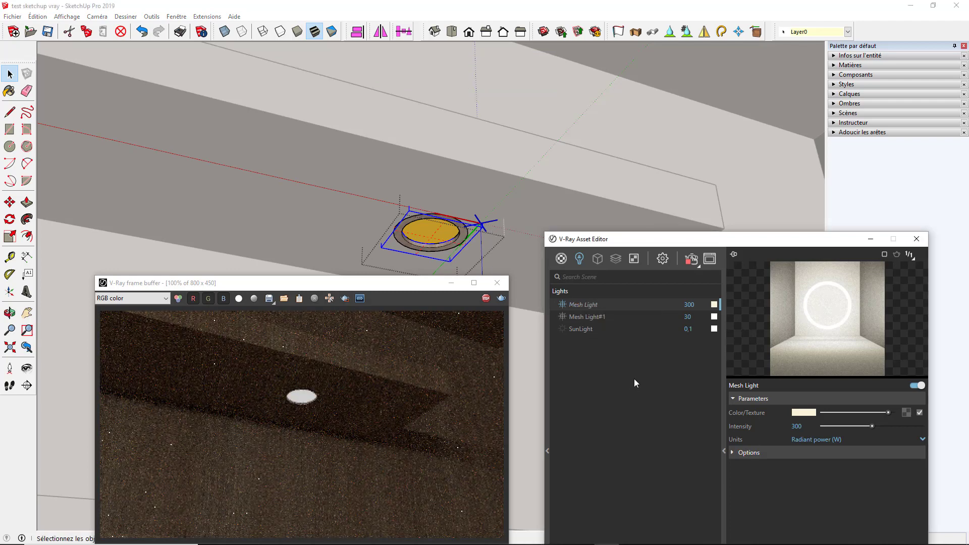
text(spot et)
text(agères)
click(597, 317)
text(spot plafond)
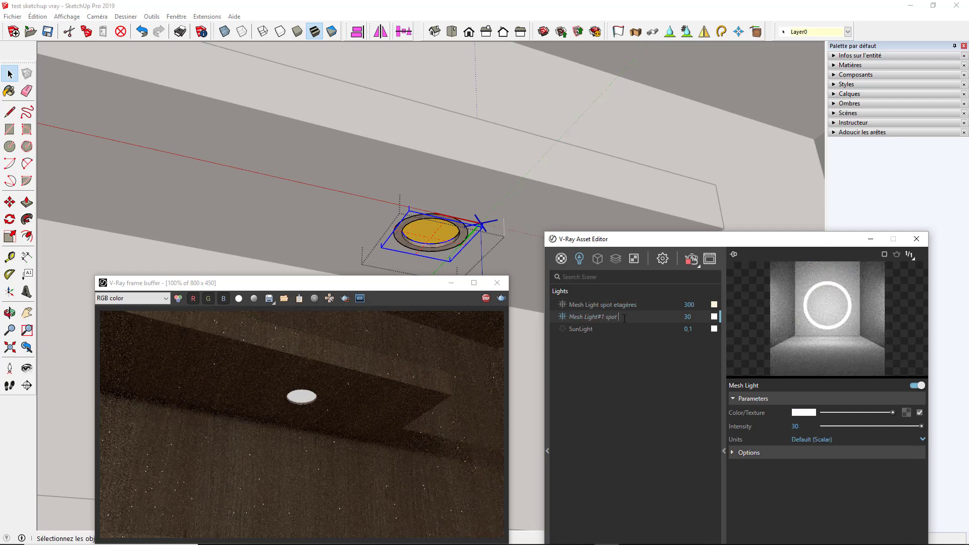
click(916, 239)
mouse_move(429, 238)
middle_down()
mouse_move(602, 365)
mouse_move(576, 362)
middle_up()
scroll(576, 361, up, 5)
scroll(596, 298, up, 1)
Select the window group and add Glass Window Neutral from the Glass library to the scene materials.
click(595, 298)
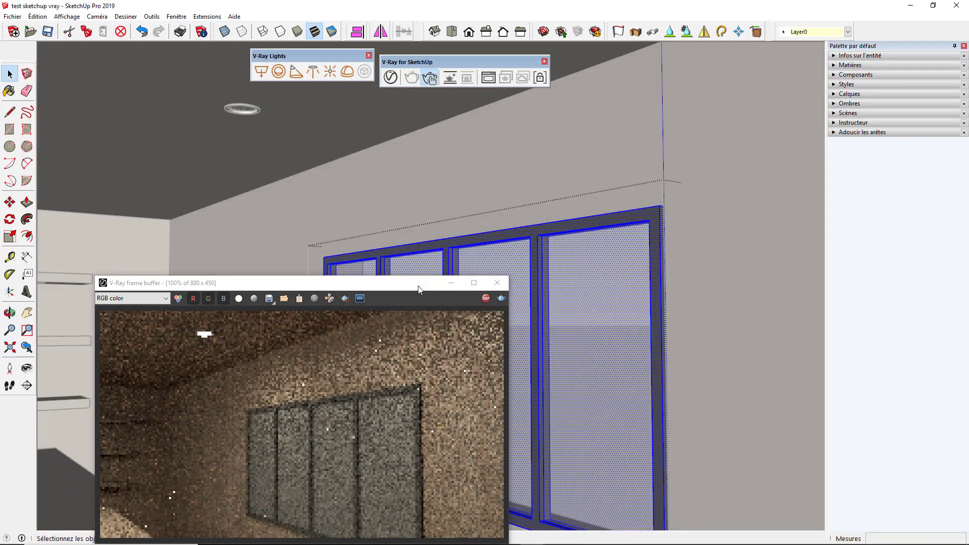
drag(418, 289, 398, 359)
click(390, 77)
mouse_move(601, 240)
mouse_down()
mouse_move(349, 105)
mouse_move(278, 82)
mouse_up()
click(239, 100)
click(225, 292)
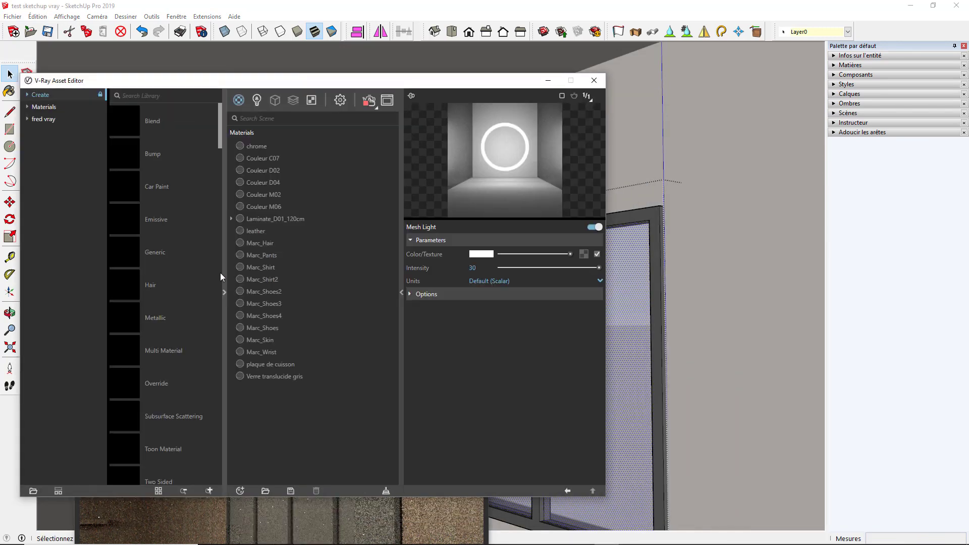
click(44, 106)
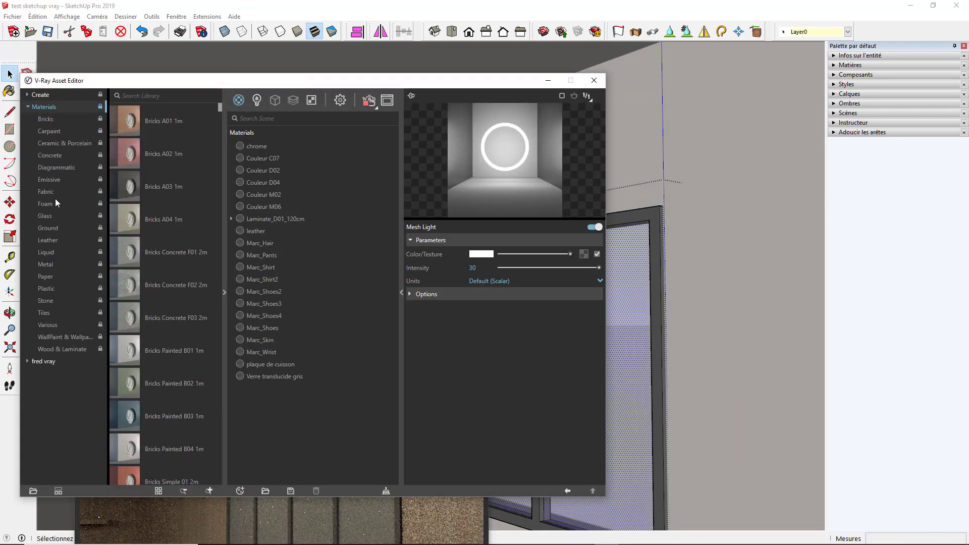
click(50, 217)
drag(220, 163, 230, 420)
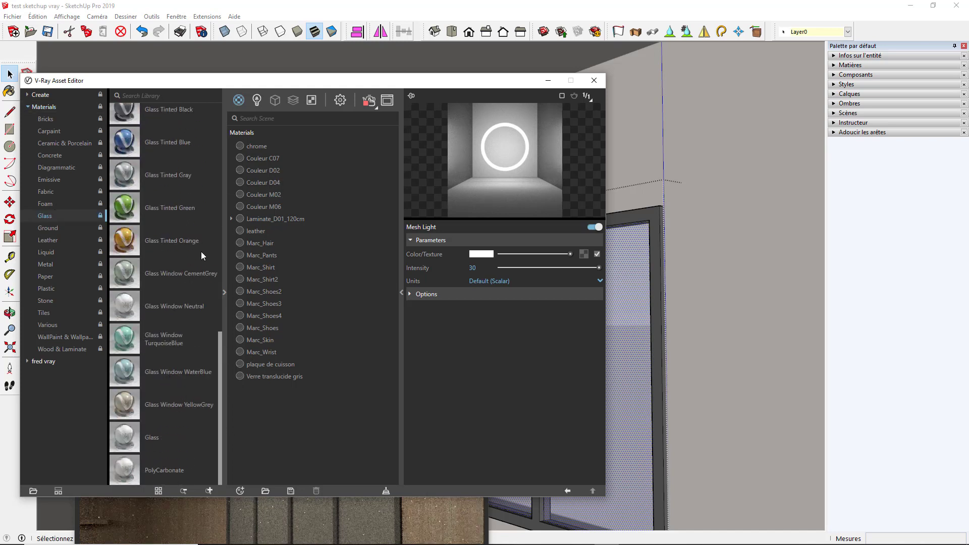
drag(119, 300, 276, 401)
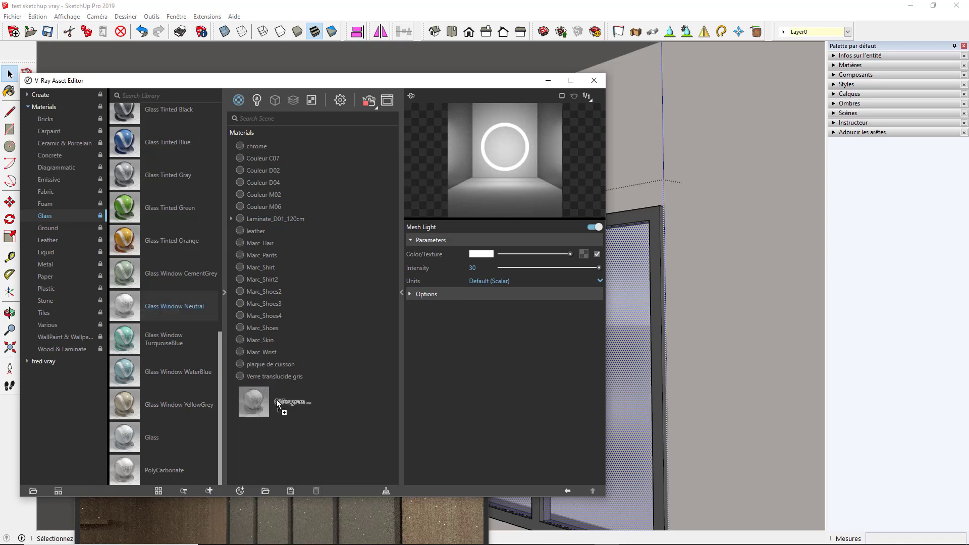
Apply Glass Window Neutral to the selected window panes and close the Asset Editor.
drag(352, 85, 306, 104)
right_click(224, 238)
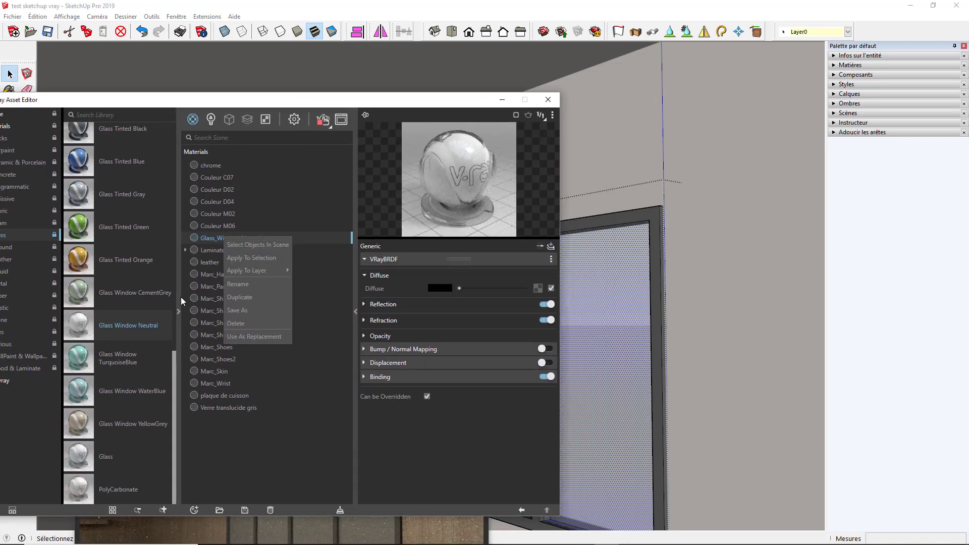
click(252, 258)
click(522, 247)
Frame the cooktop in view and activate the Paint Bucket.
scroll(522, 247, down, 8)
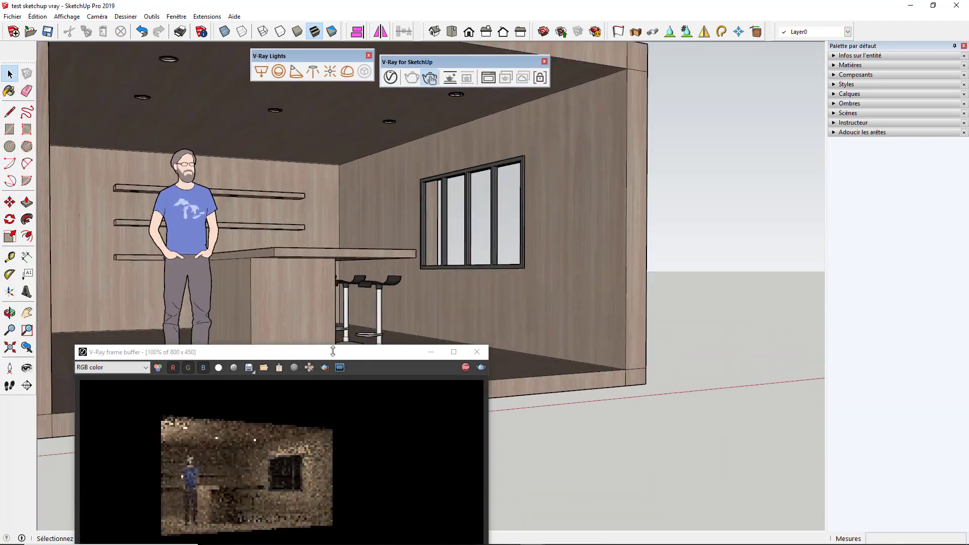
drag(332, 355, 839, 63)
scroll(407, 265, up, 5)
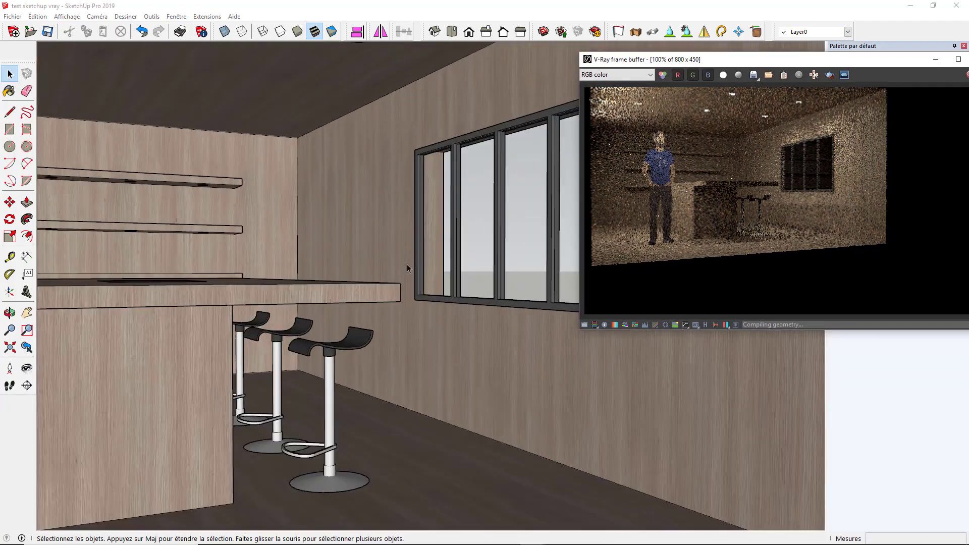
mouse_move(406, 264)
middle_down()
mouse_move(270, 284)
mouse_move(424, 274)
mouse_move(391, 256)
mouse_move(354, 277)
middle_up()
scroll(354, 281, down, 8)
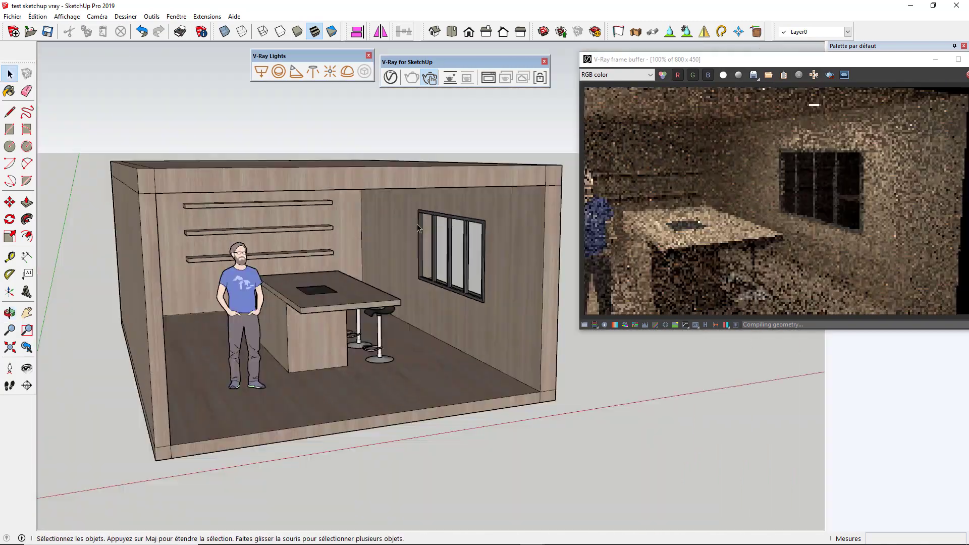
scroll(333, 282, up, 5)
scroll(318, 281, up, 4)
scroll(309, 281, up, 2)
scroll(309, 282, down, 3)
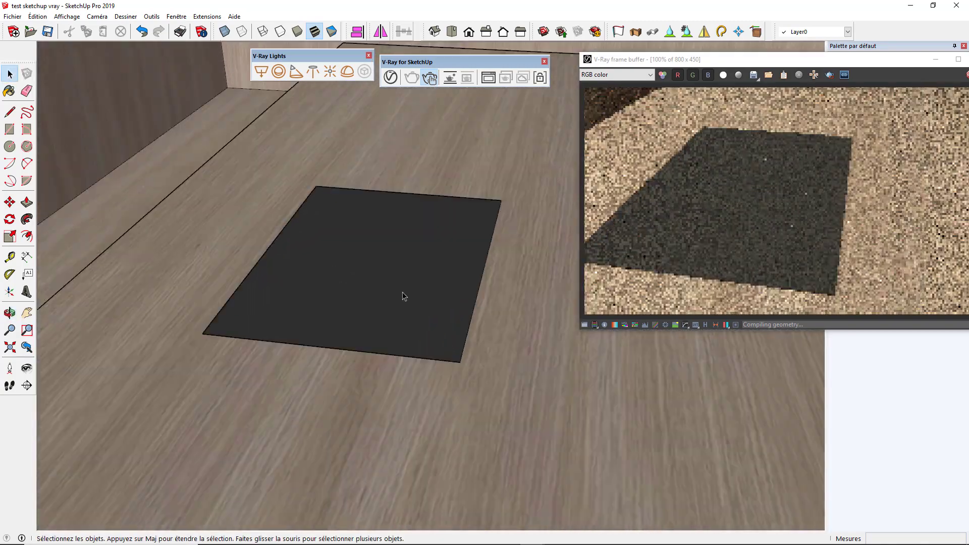
scroll(402, 297, down, 4)
key(b)
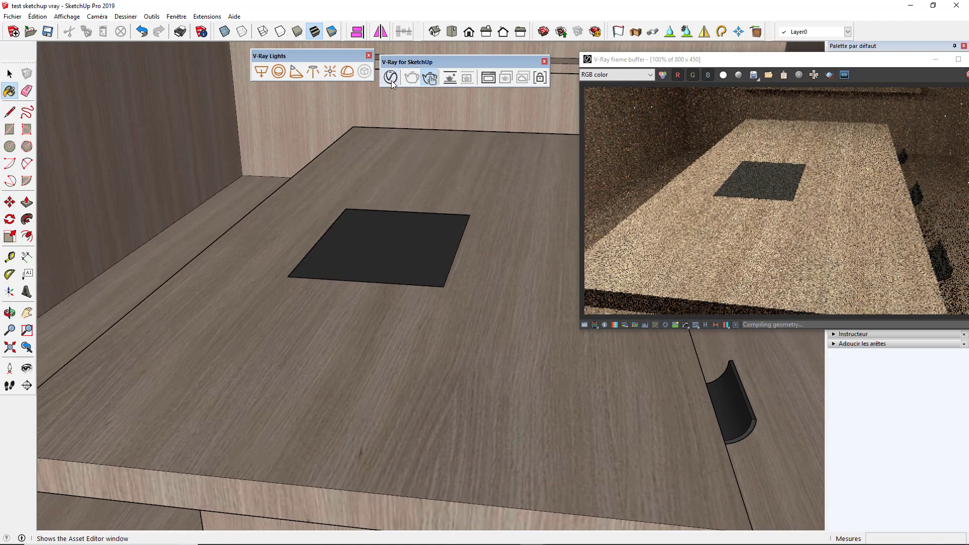
Raise the plaque de cuisson reflection colour to light grey, leaving its black diffuse unchanged.
click(392, 78)
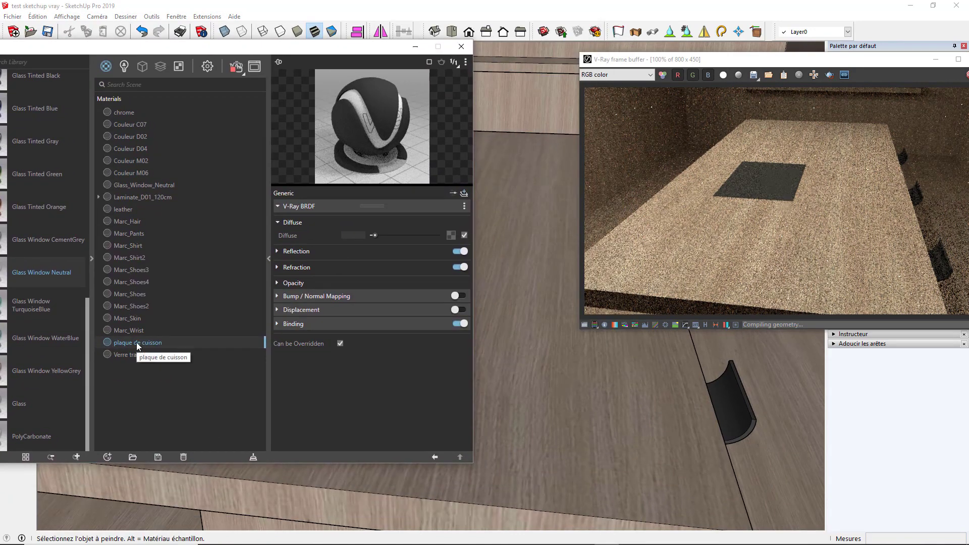
click(277, 252)
drag(373, 264, 414, 265)
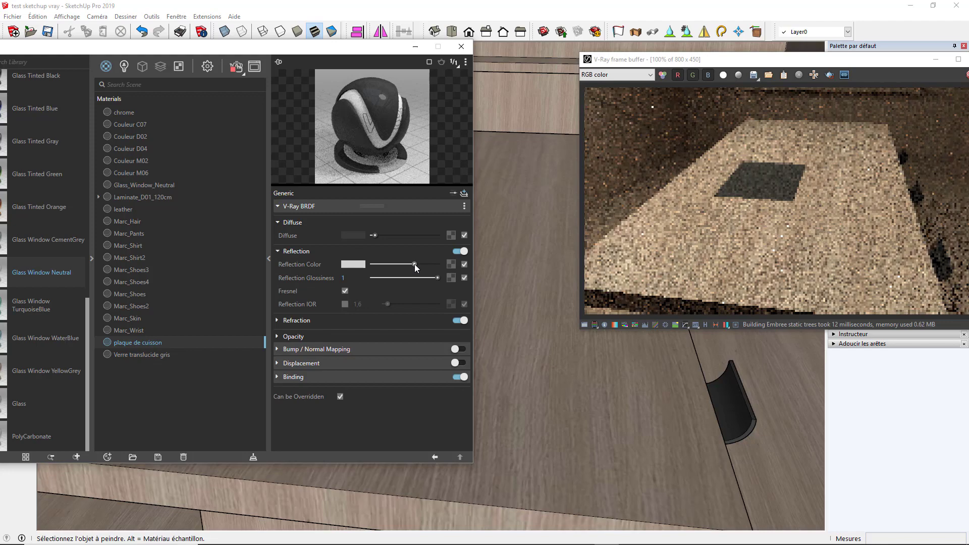
click(351, 235)
click(636, 190)
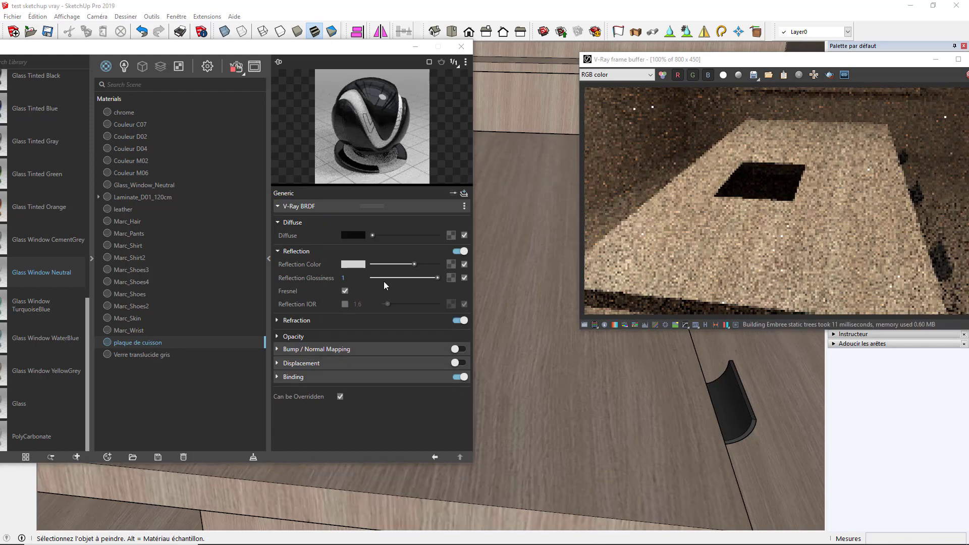
Lighten the plaque de cuisson refraction colour to grey and close the Asset Editor.
click(376, 320)
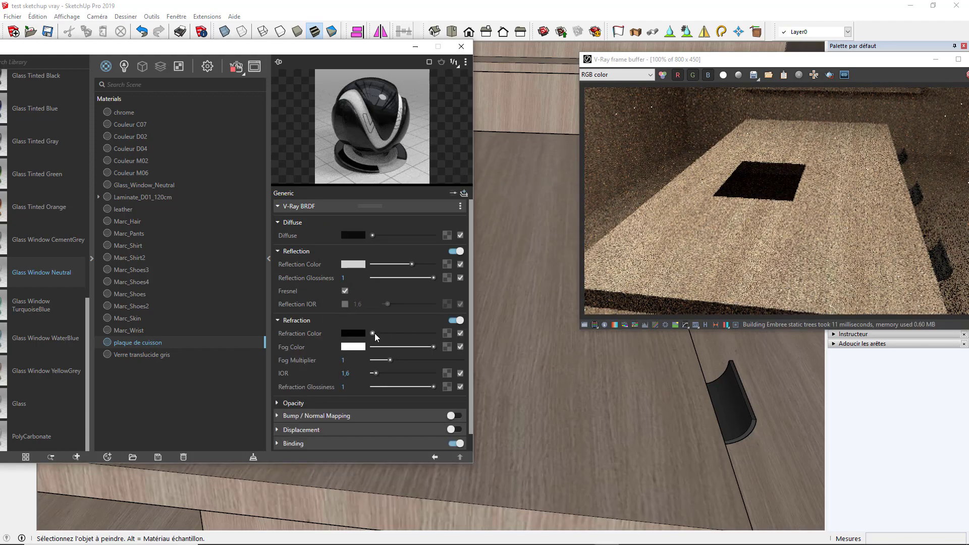
mouse_move(374, 333)
mouse_down()
mouse_move(401, 334)
mouse_move(383, 337)
mouse_up()
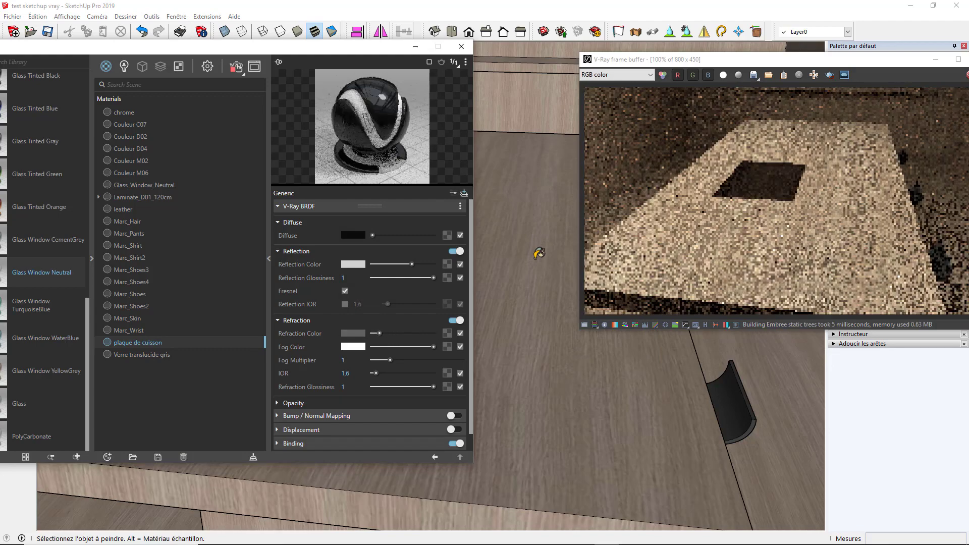
drag(353, 47, 490, 76)
click(598, 76)
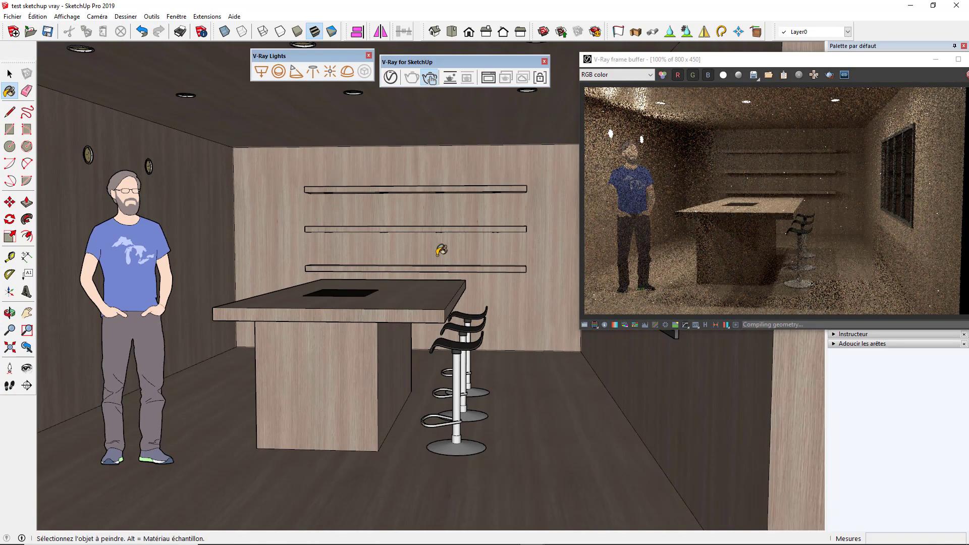
Draw a rectangle under the tabletop edge and make it a component.
scroll(441, 249, down, 2)
scroll(390, 285, up, 3)
scroll(381, 223, up, 3)
scroll(357, 154, up, 3)
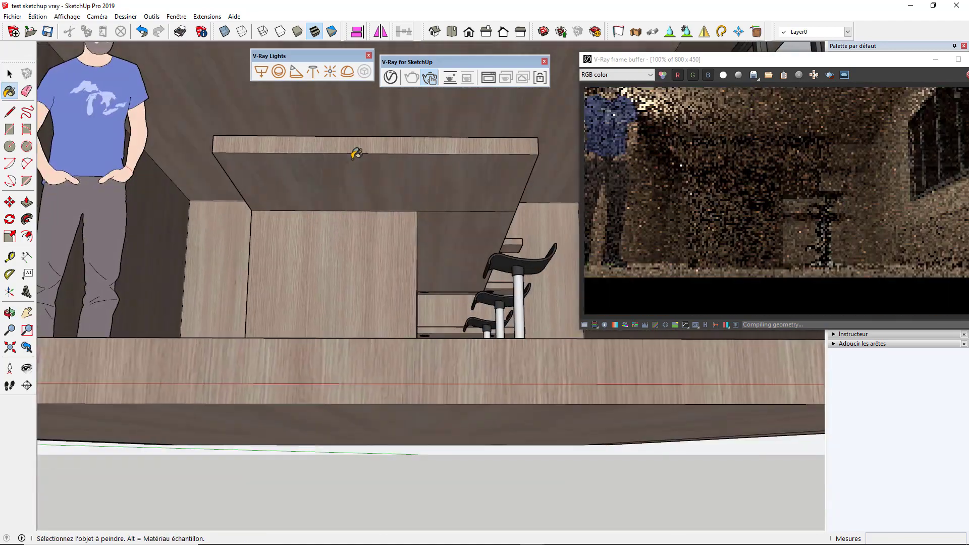
scroll(357, 154, up, 2)
key(r)
click(229, 207)
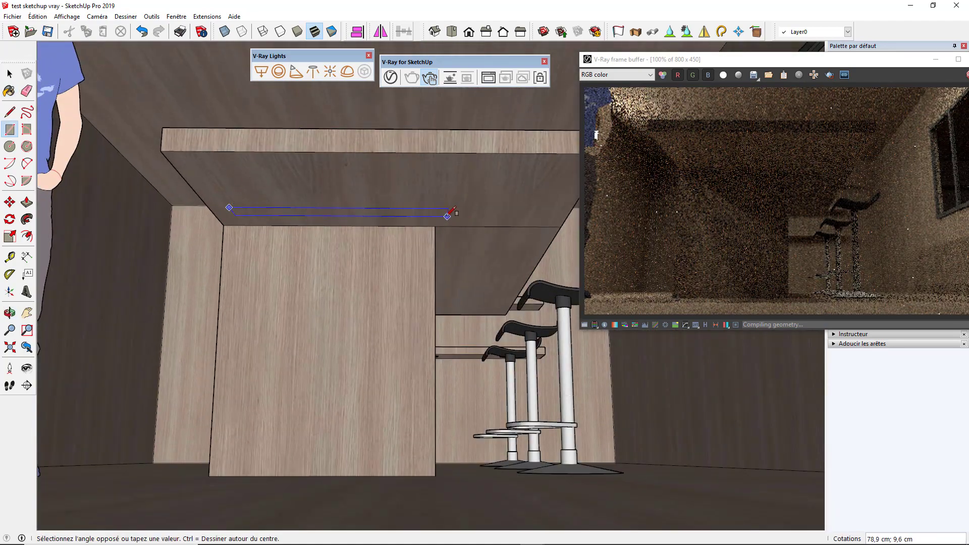
scroll(445, 225, up, 3)
click(383, 187)
key(space)
right_click(373, 190)
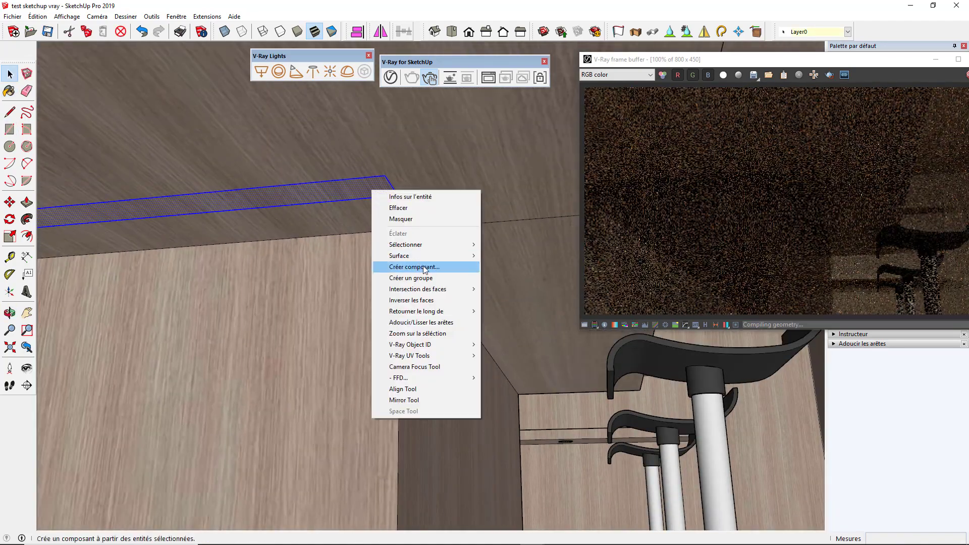
click(426, 269)
click(464, 305)
Push/Pull the component's rectangle into a thin board under the tabletop.
double_click(355, 212)
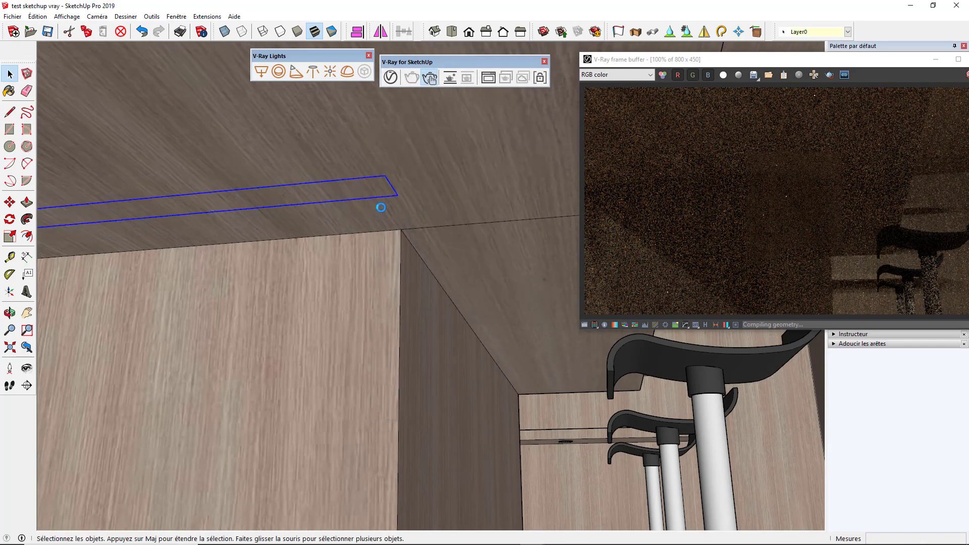
key(p)
drag(373, 197, 394, 192)
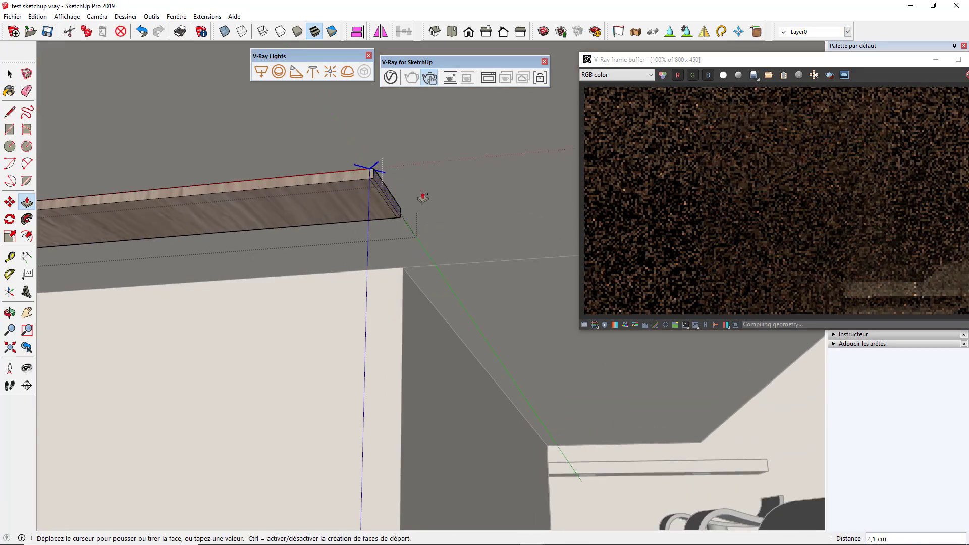
mouse_move(392, 223)
middle_down()
mouse_move(285, 260)
mouse_move(167, 350)
middle_up()
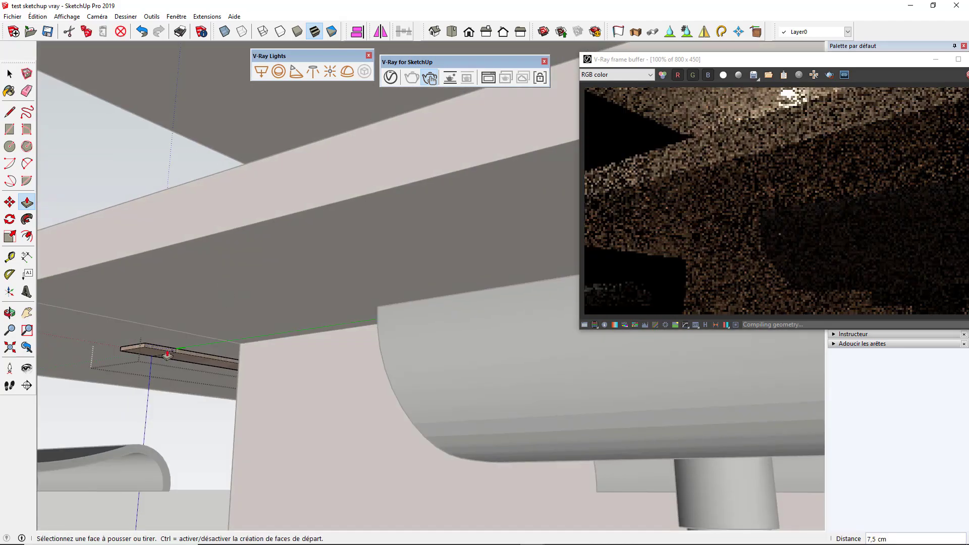
click(9, 347)
scroll(606, 395, up, 5)
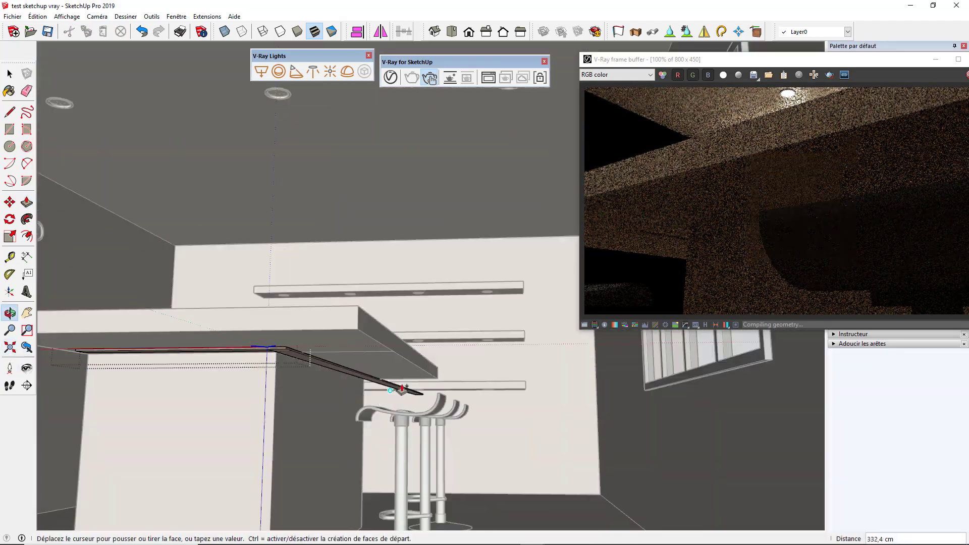
scroll(456, 356, up, 3)
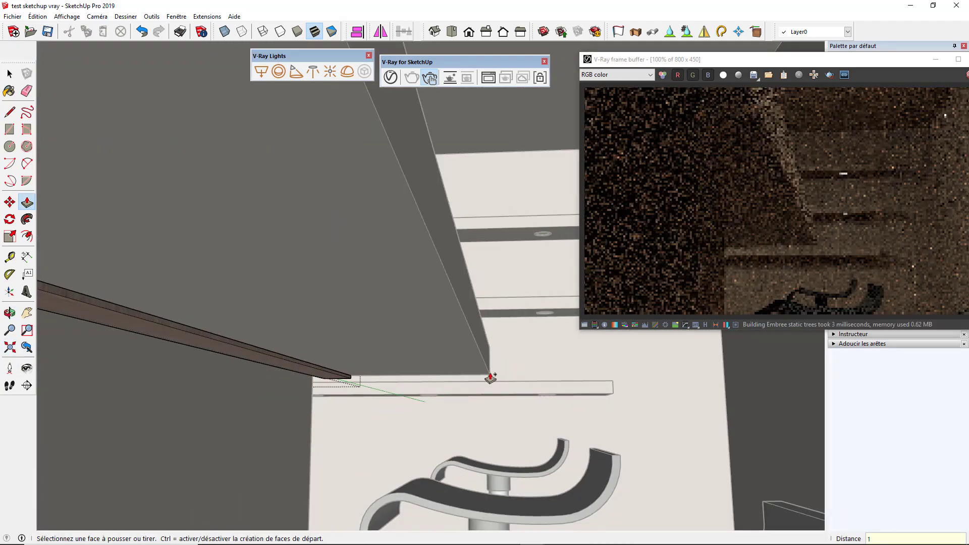
key(space)
mouse_move(491, 377)
middle_down()
mouse_move(393, 326)
mouse_move(361, 250)
mouse_move(318, 229)
mouse_move(616, 448)
mouse_move(288, 210)
mouse_move(243, 219)
mouse_move(283, 237)
middle_up()
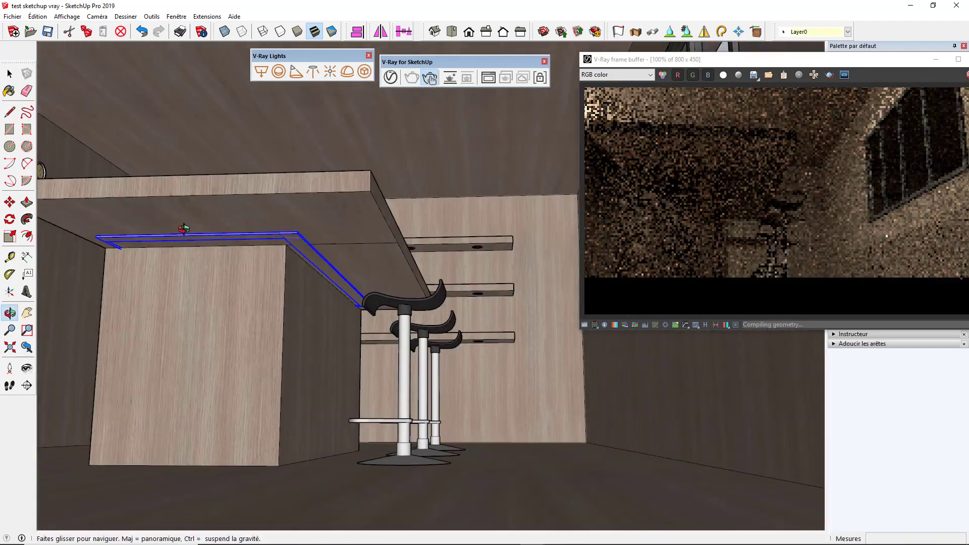
scroll(282, 237, up, 3)
Paint the L-shaped strip with the cyan Couleur H06 material from the Couleurs collection.
click(9, 91)
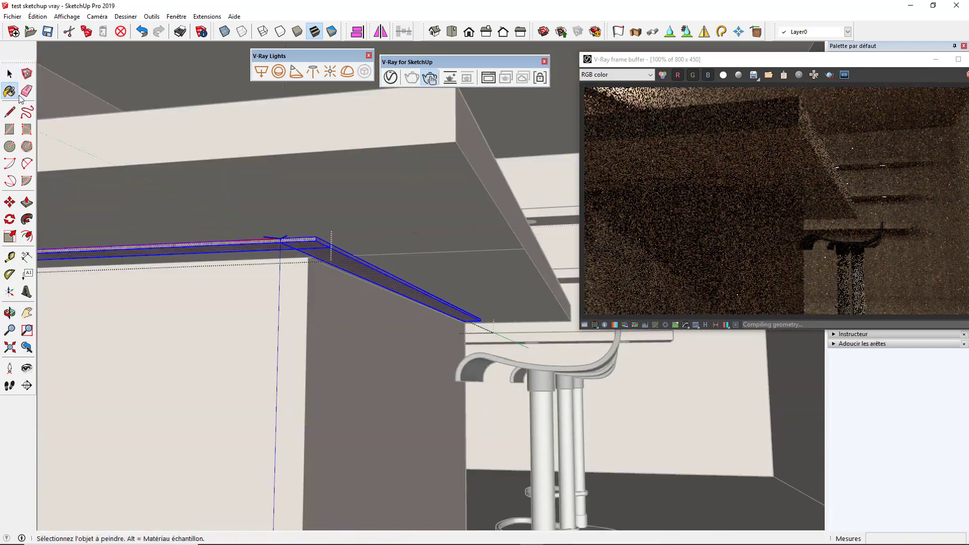
drag(706, 60, 450, 90)
click(725, 89)
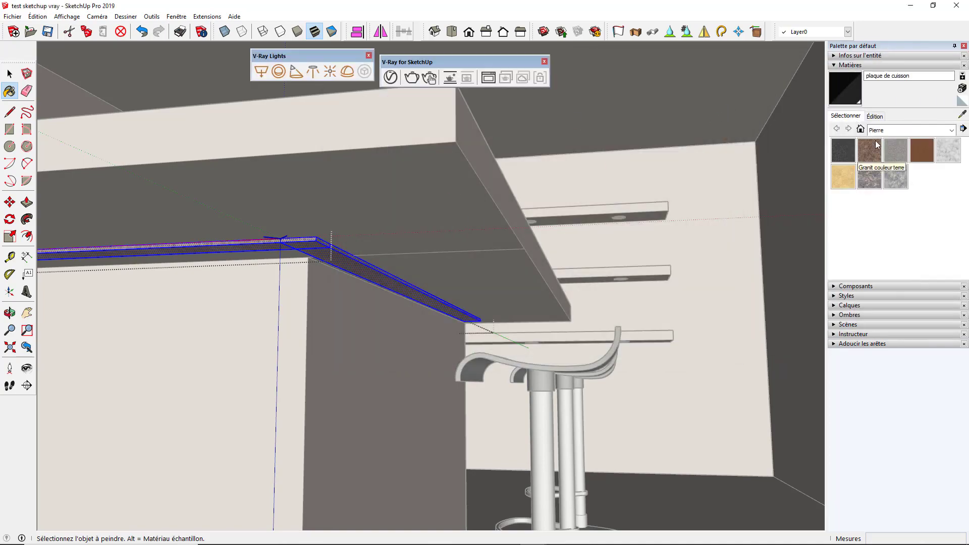
click(951, 129)
click(881, 177)
scroll(896, 212, down, 5)
click(869, 183)
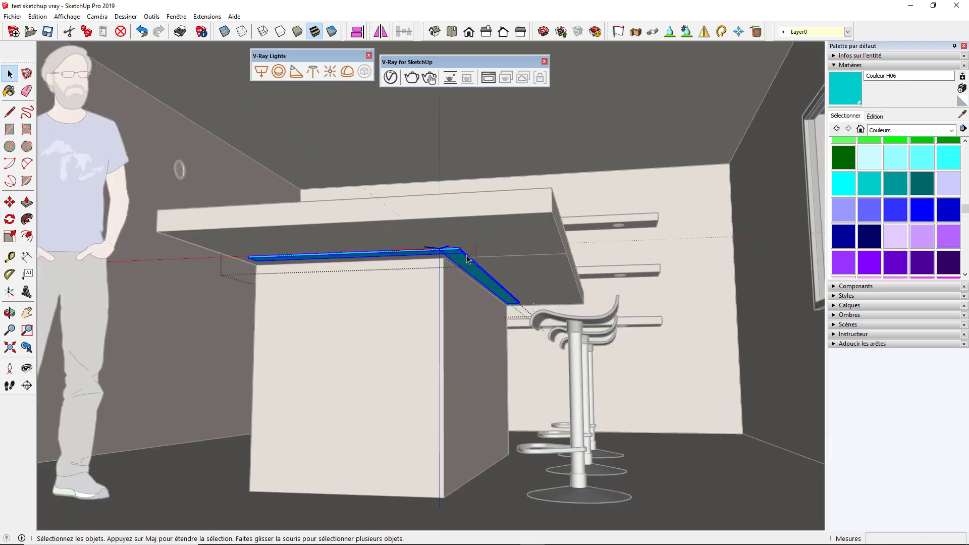
scroll(488, 260, up, 2)
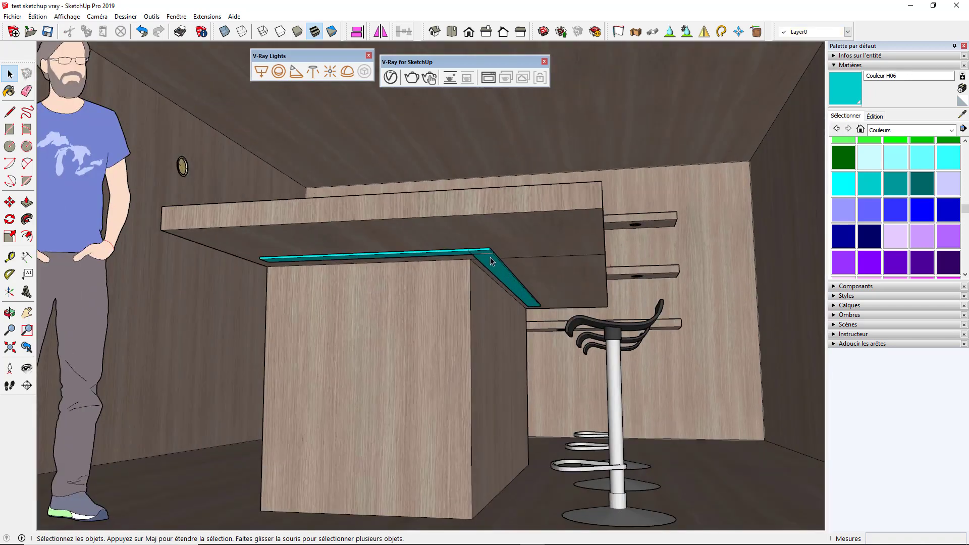
Select the under-counter strip and open its Mesh Light settings in the V-Ray Asset Editor.
click(489, 257)
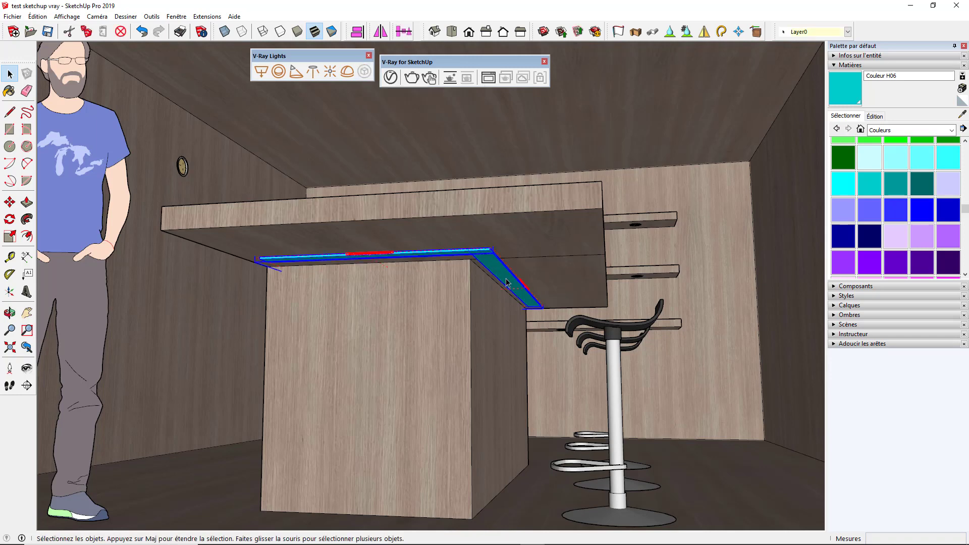
click(390, 78)
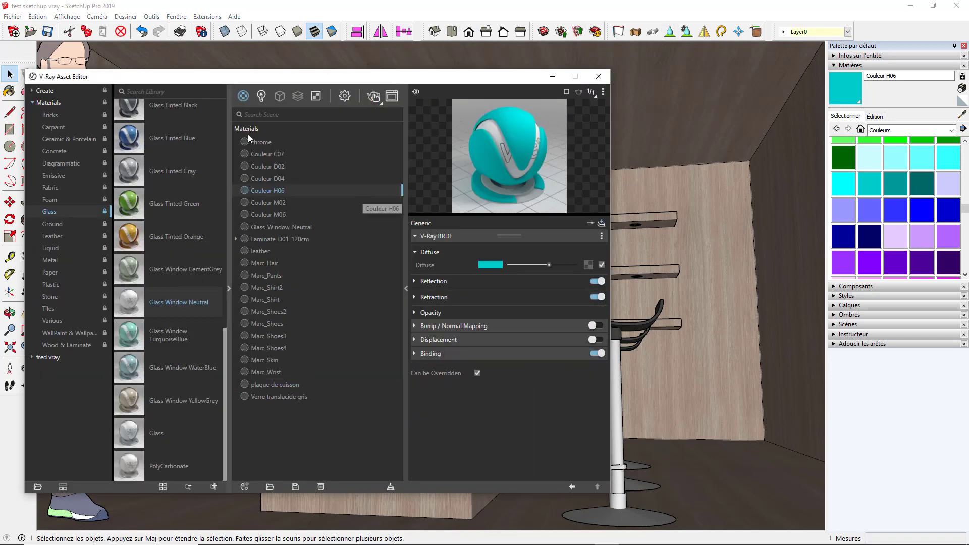
click(261, 96)
click(272, 143)
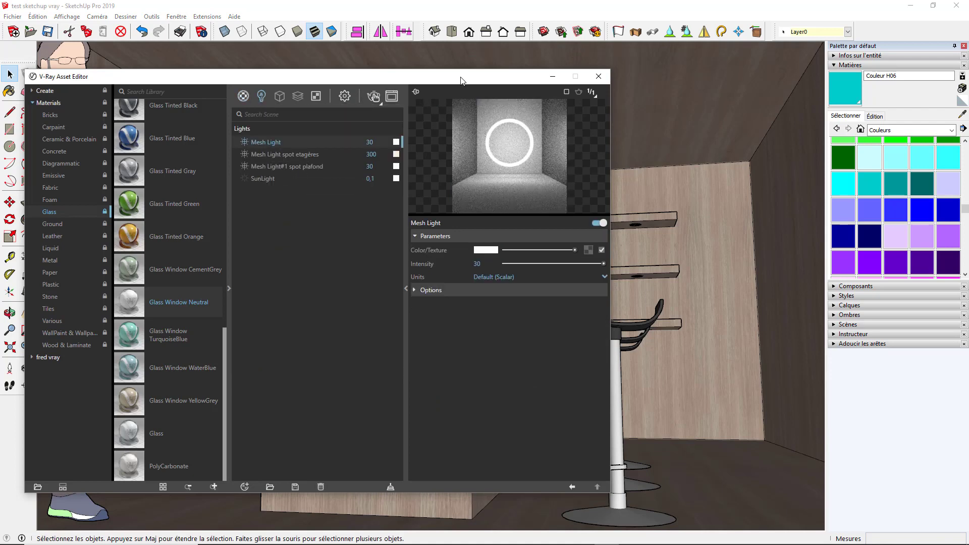
drag(461, 81, 267, 112)
Change the Mesh Light colour from white to teal and close the Asset Editor.
click(292, 281)
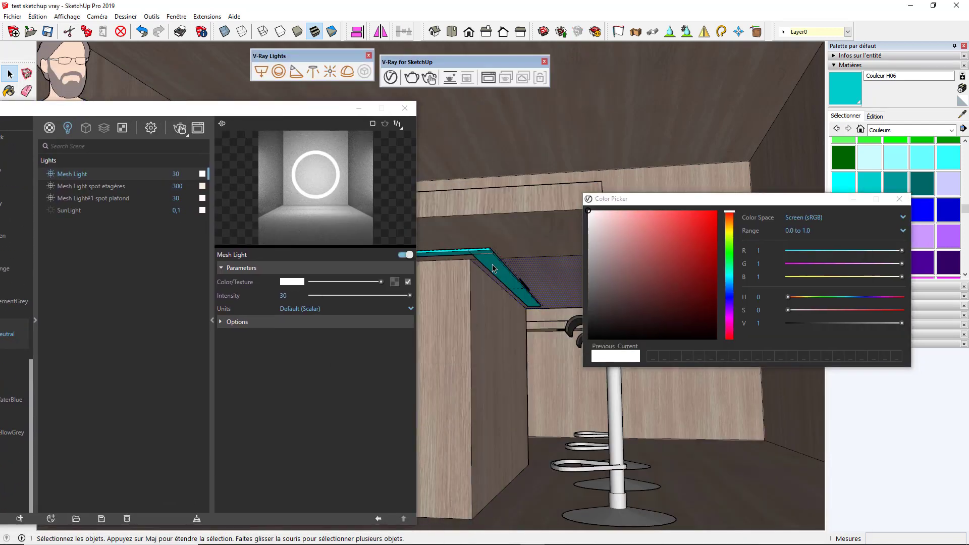
click(730, 292)
click(661, 268)
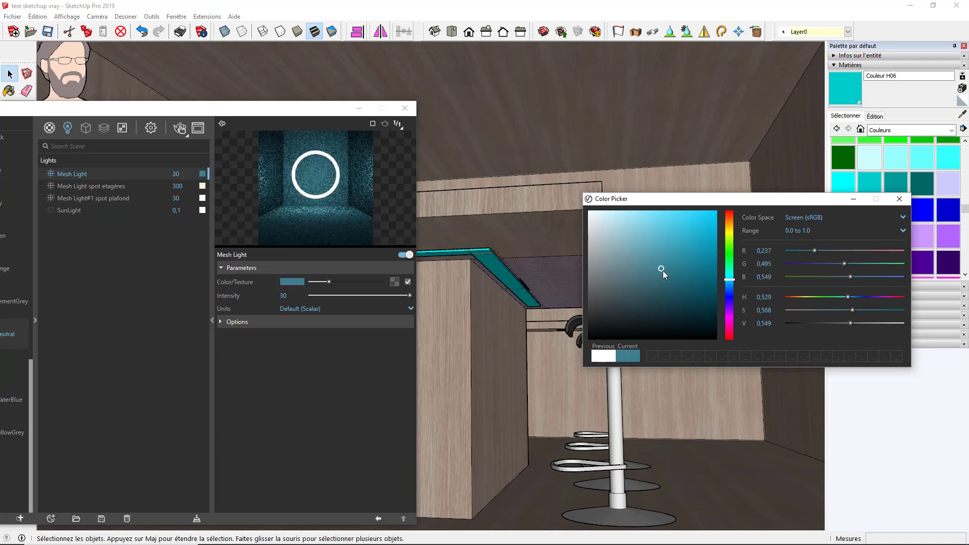
click(899, 202)
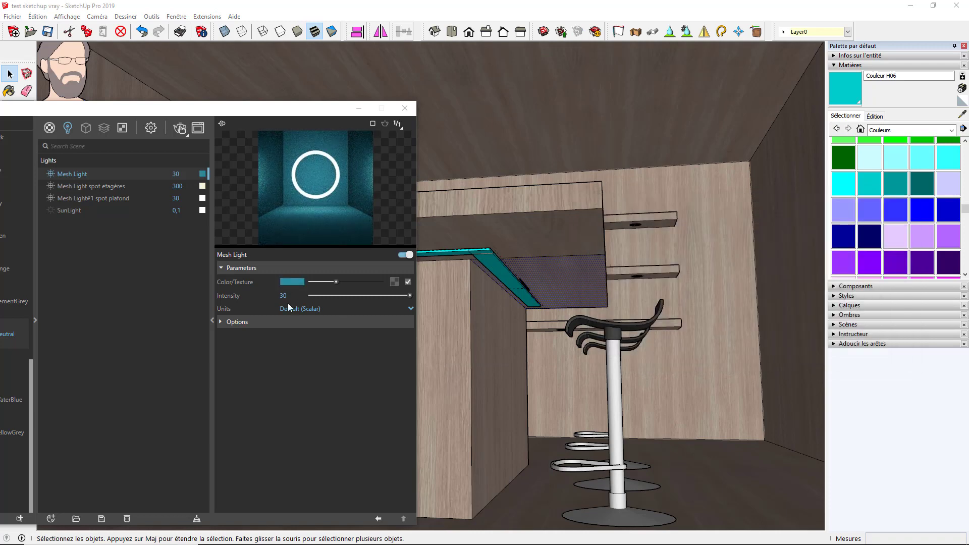
click(404, 107)
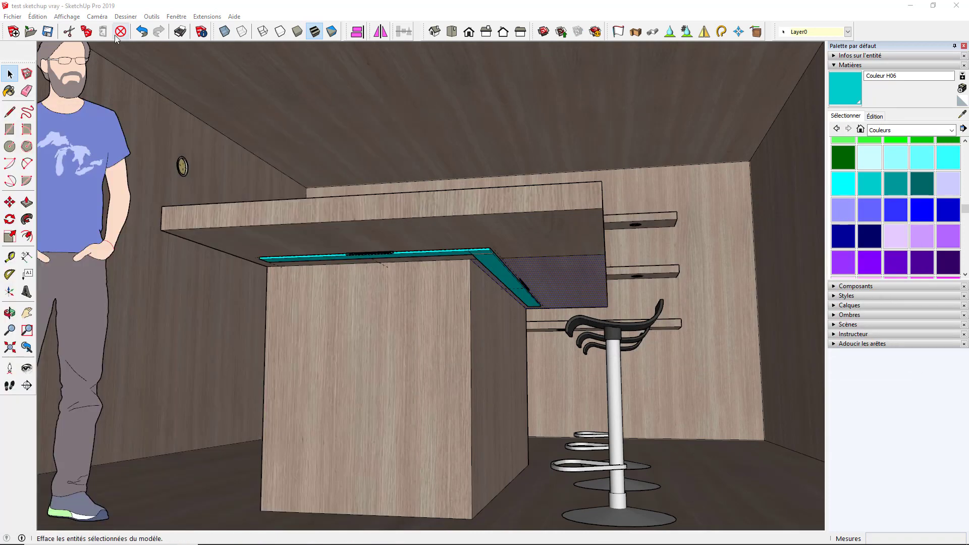
scroll(437, 175, down, 10)
scroll(527, 239, up, 2)
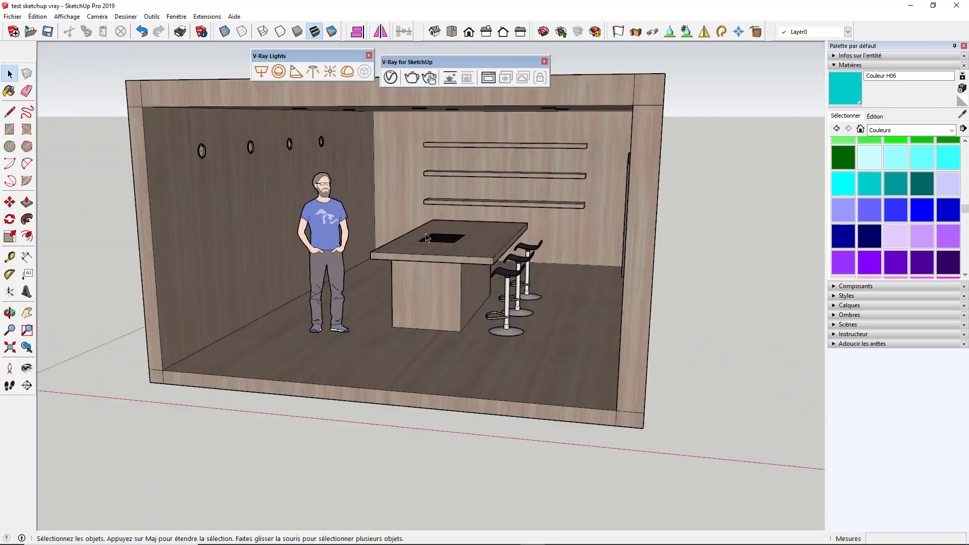
scroll(527, 239, up, 2)
Start a V-Ray render of the scene and move the render window aside.
click(411, 77)
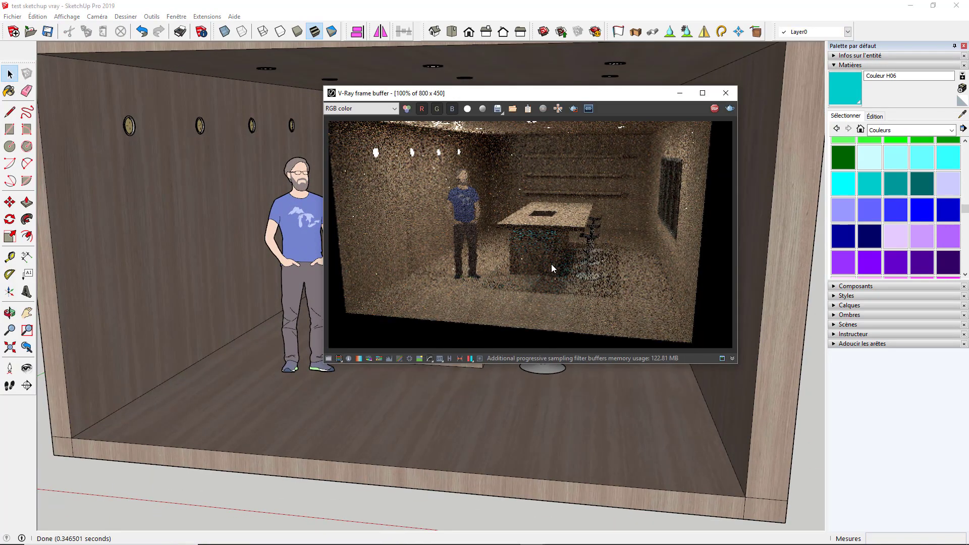
drag(504, 93, 742, 36)
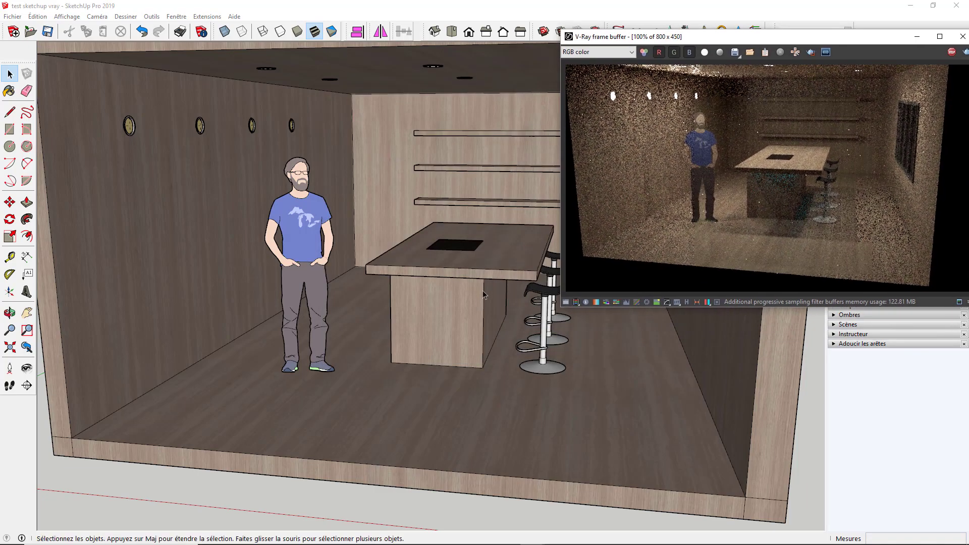
scroll(456, 212, up, 5)
key(space)
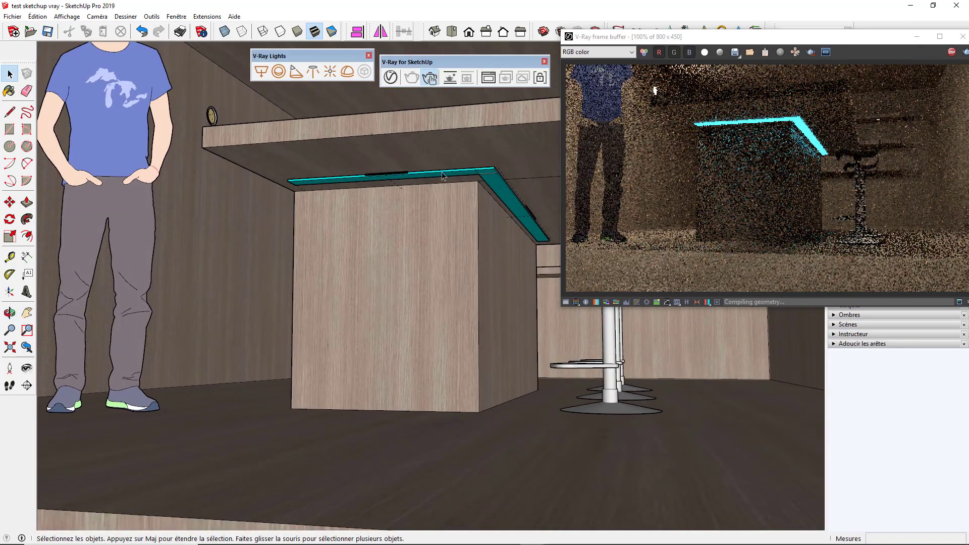
scroll(448, 289, down, 5)
scroll(447, 290, up, 5)
scroll(444, 199, up, 2)
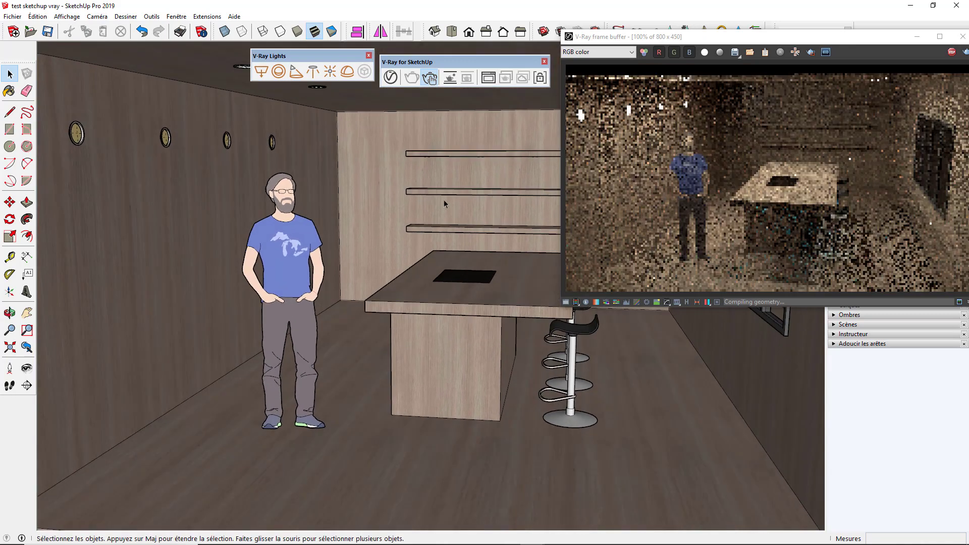
Measure the mesh light in Radiant power (W) and set the shelf light intensity to 300, after trying 500.
click(390, 76)
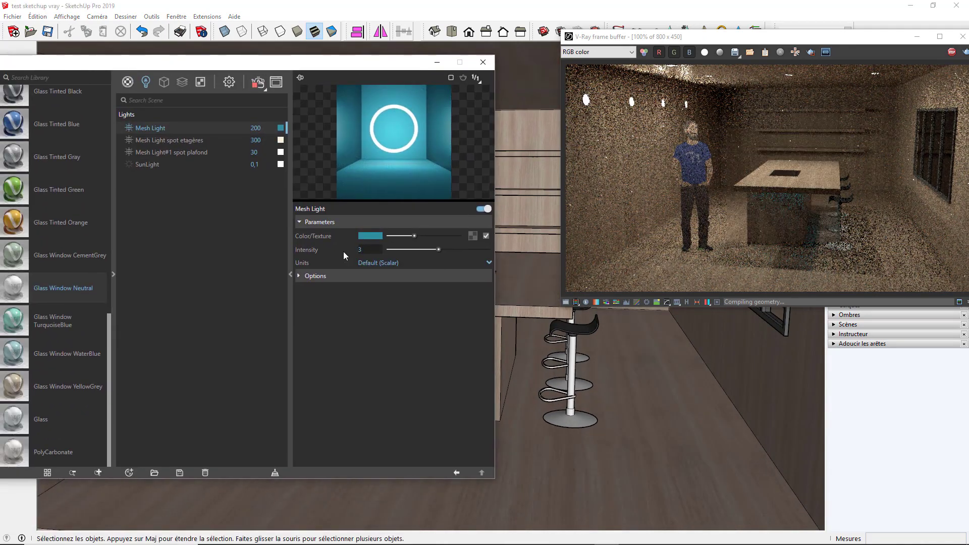
click(425, 263)
click(392, 315)
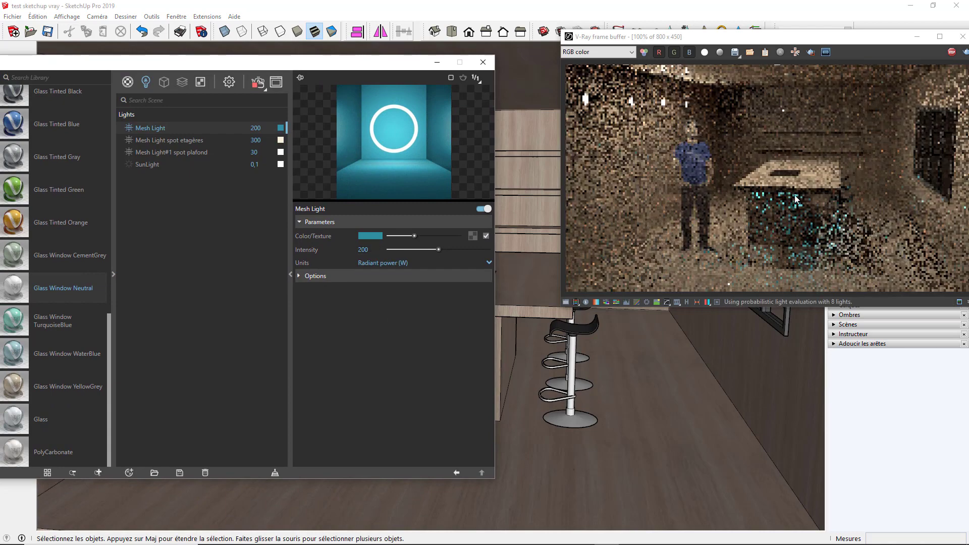
click(184, 143)
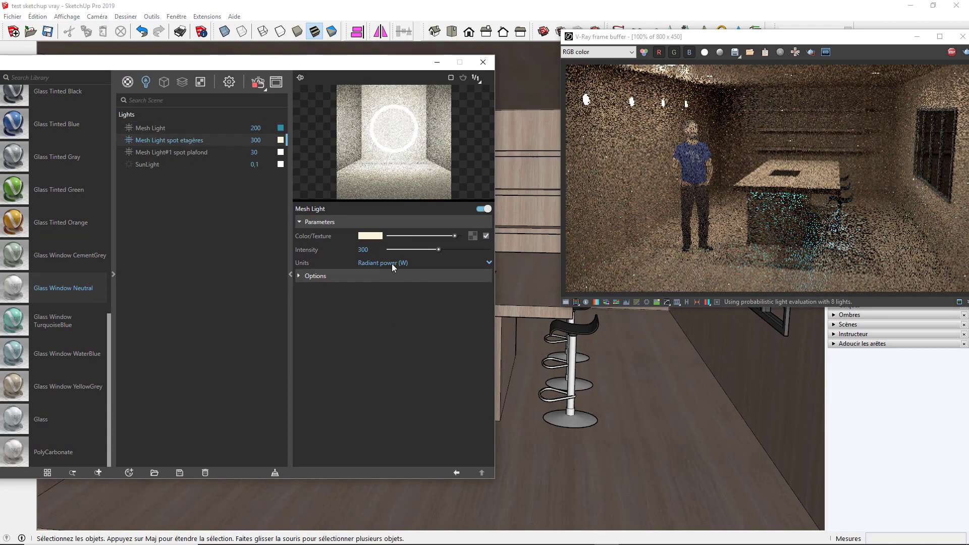
text(500)
key(Return)
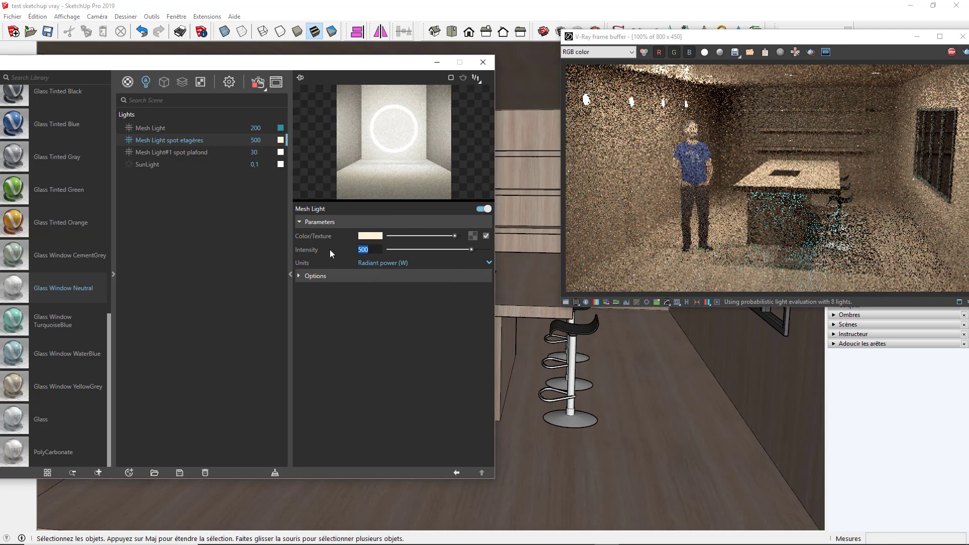
text(300)
key(Return)
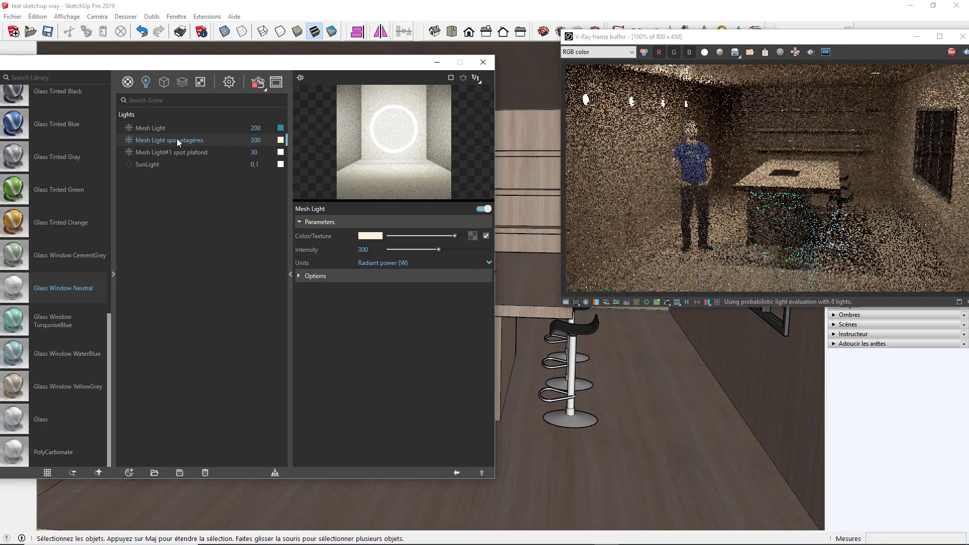
Rename Mesh Light#1 to 'spot etageres' with Radiant power (W) units.
click(186, 155)
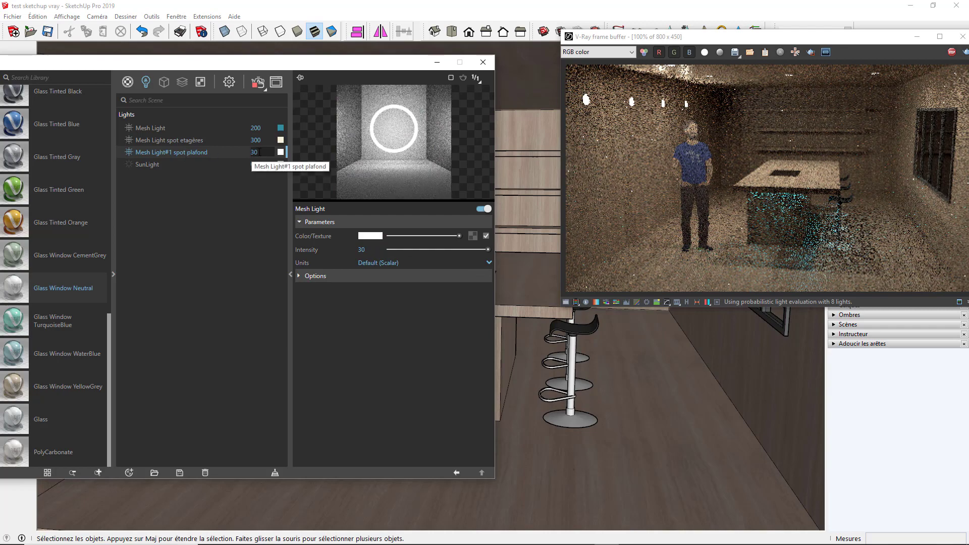
double_click(179, 140)
text(plafond)
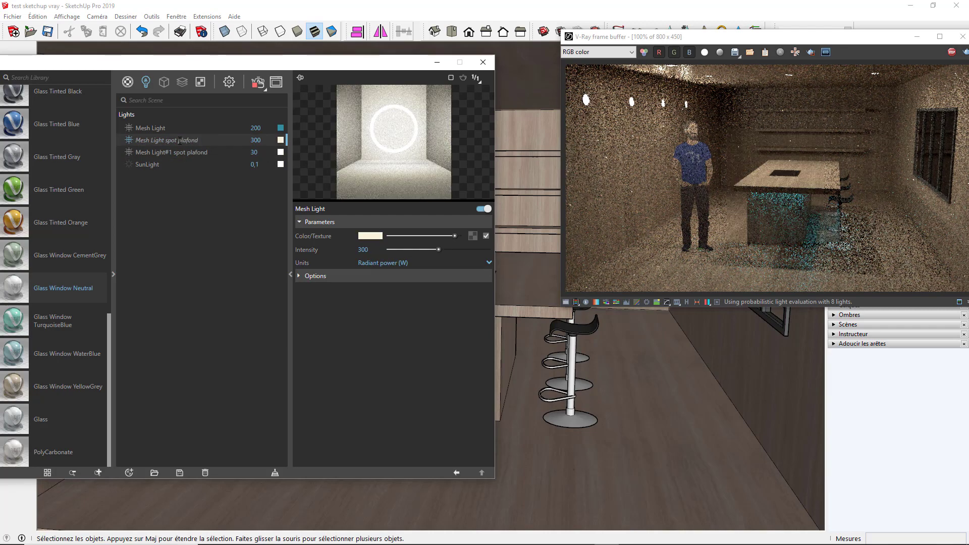
double_click(194, 151)
text(etageres)
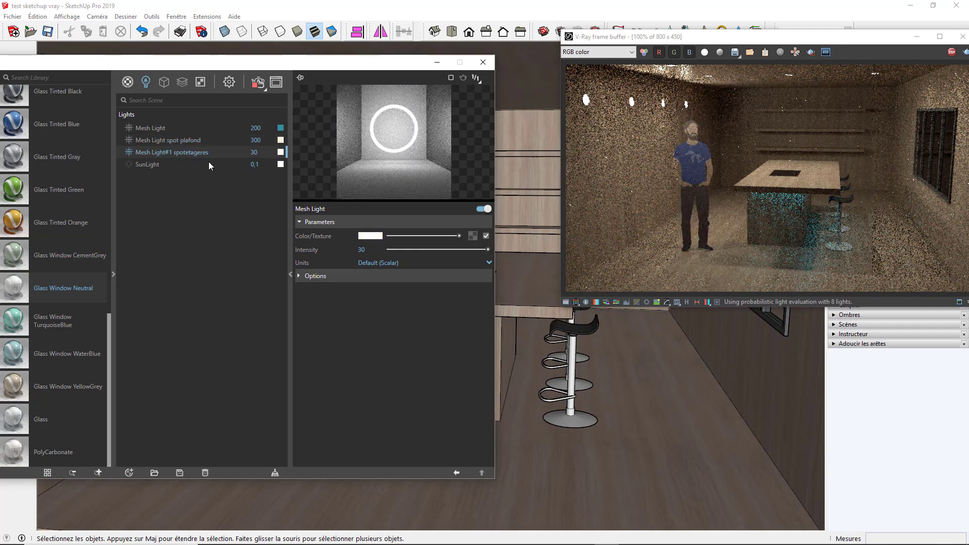
click(388, 261)
click(383, 323)
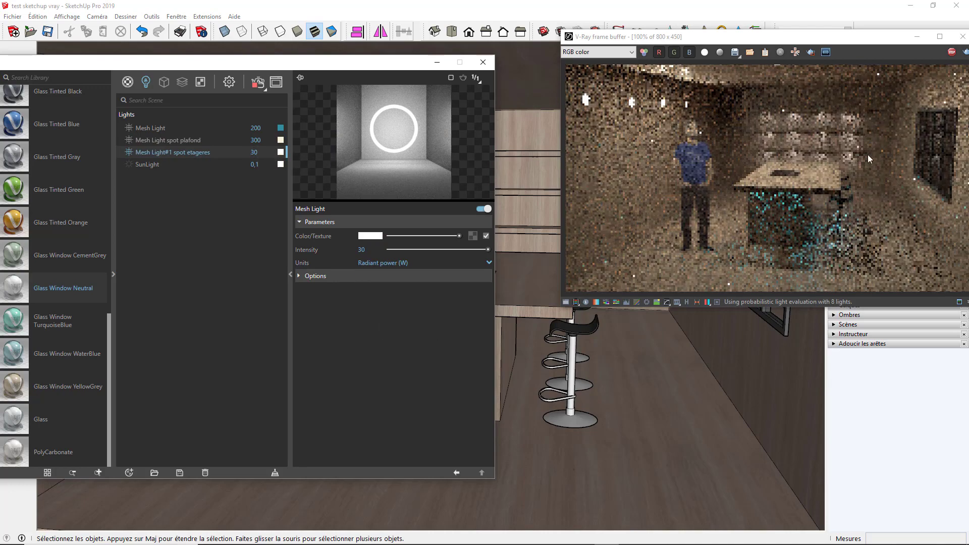
Give the shelf light a pale cream colour, after first trying green.
click(370, 235)
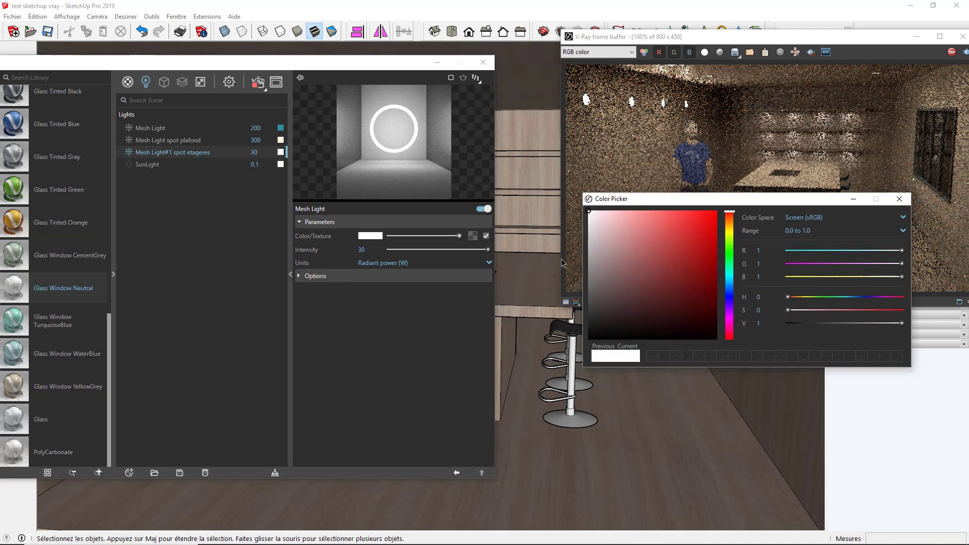
click(732, 263)
click(714, 212)
click(898, 199)
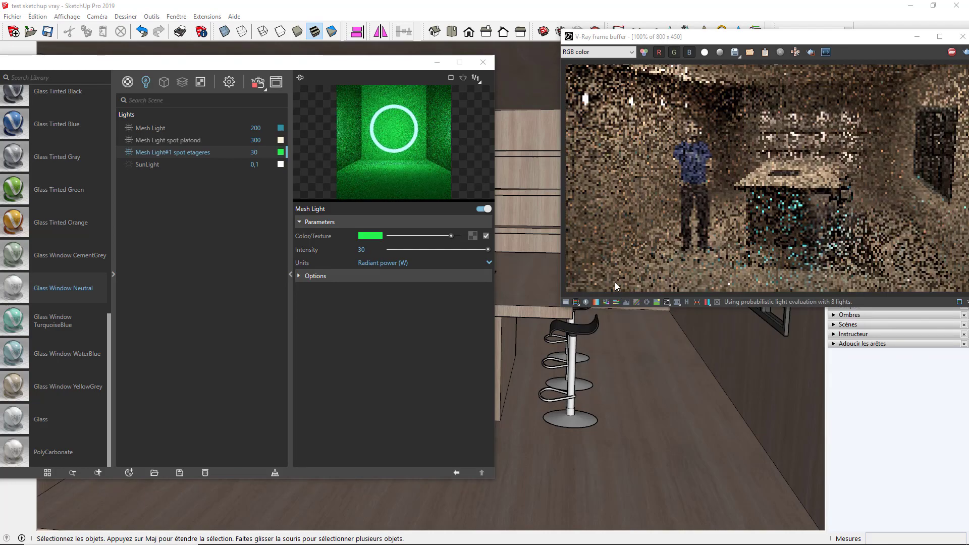
click(370, 235)
click(733, 232)
click(616, 212)
click(899, 198)
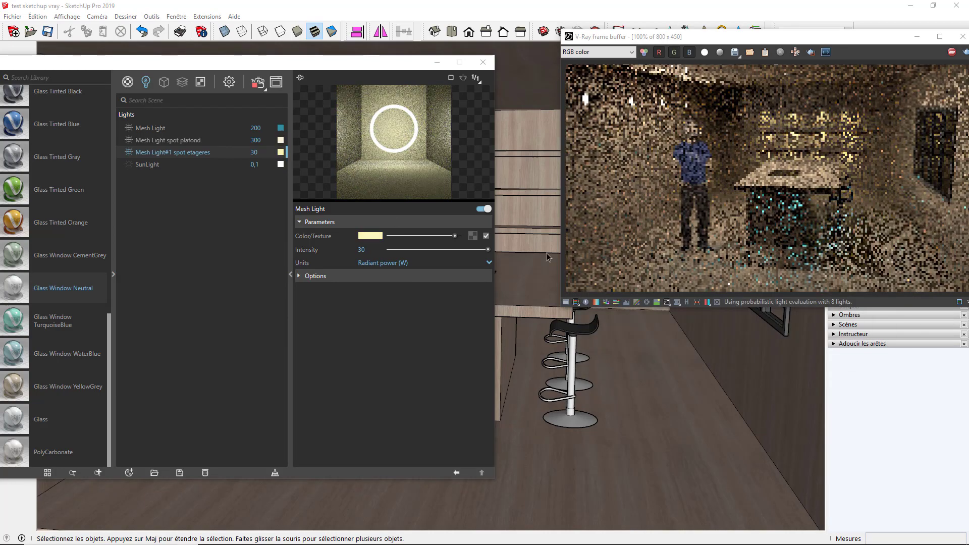
click(370, 236)
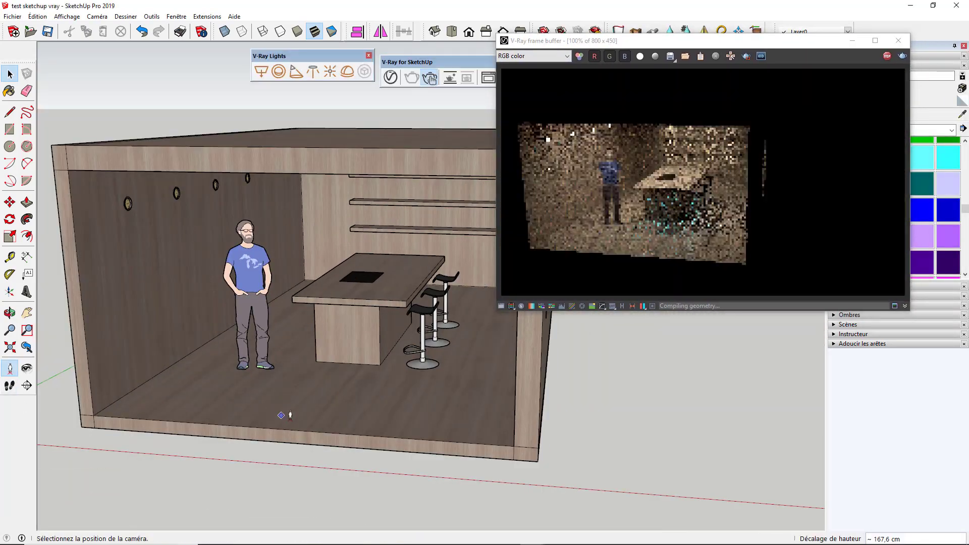
Position the camera at eye level beside the table with a 60° field of view.
click(291, 415)
text(z)
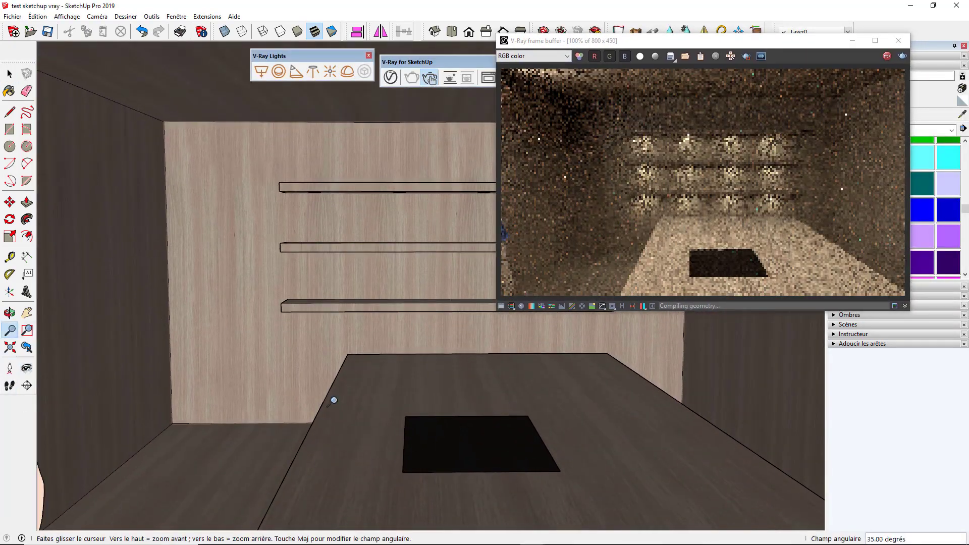
text(60)
key(Return)
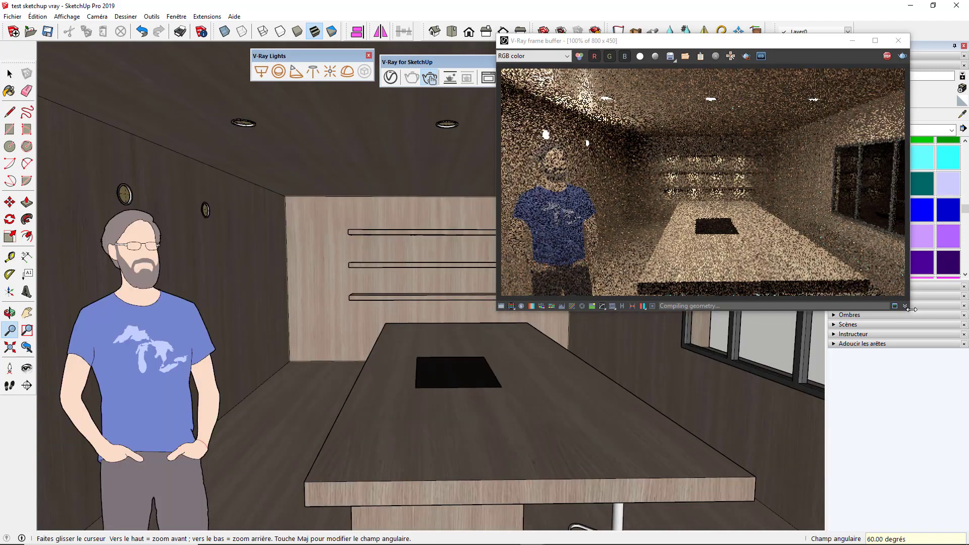
drag(911, 309, 952, 380)
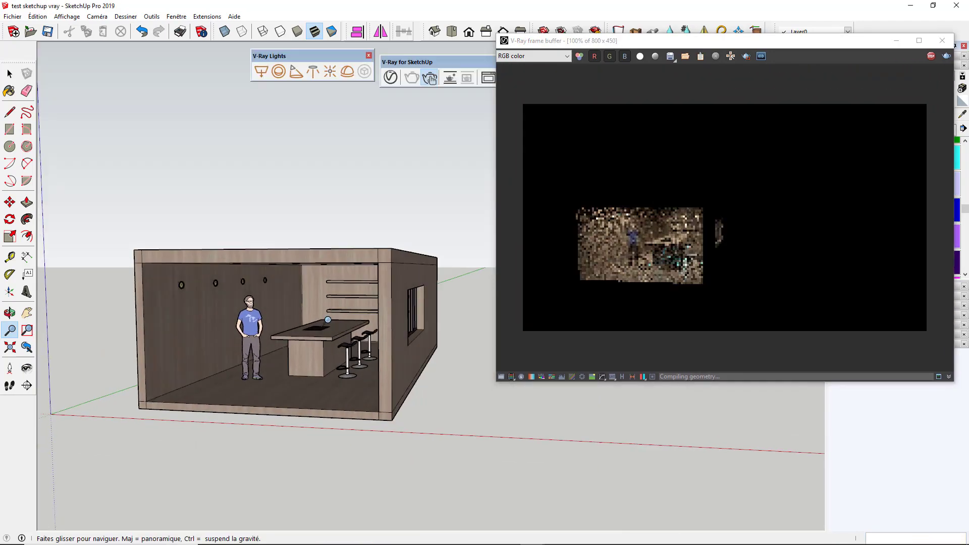
Copy the four round wall lights and paste the copy lower on the left wall.
key(e)
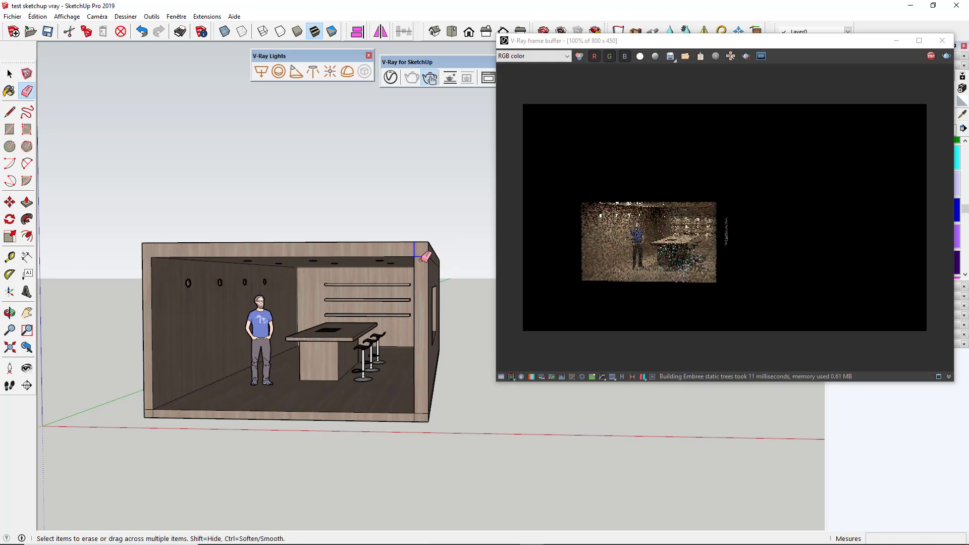
key(p)
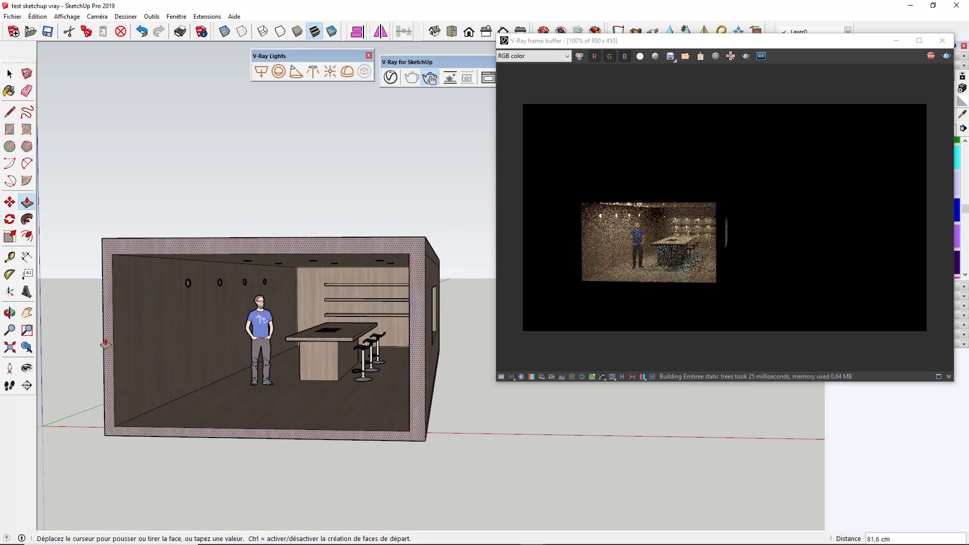
scroll(194, 349, up, 3)
scroll(202, 353, up, 3)
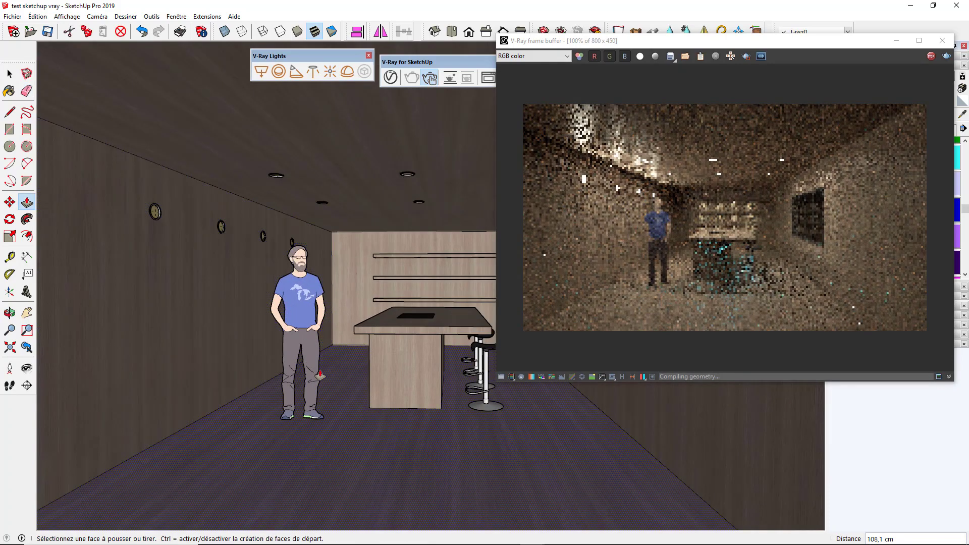
key(space)
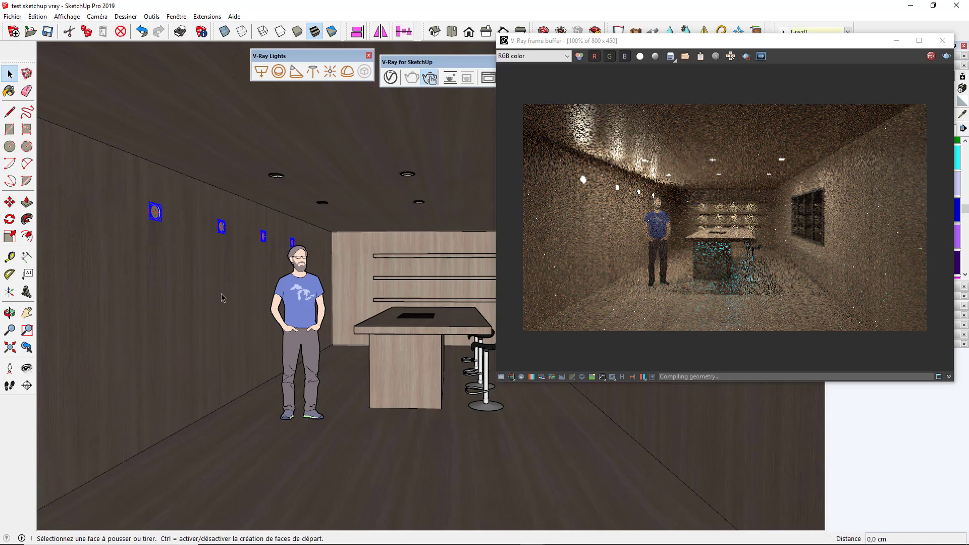
key(space)
drag(134, 194, 304, 269)
key(ctrl+c)
key(ctrl+v)
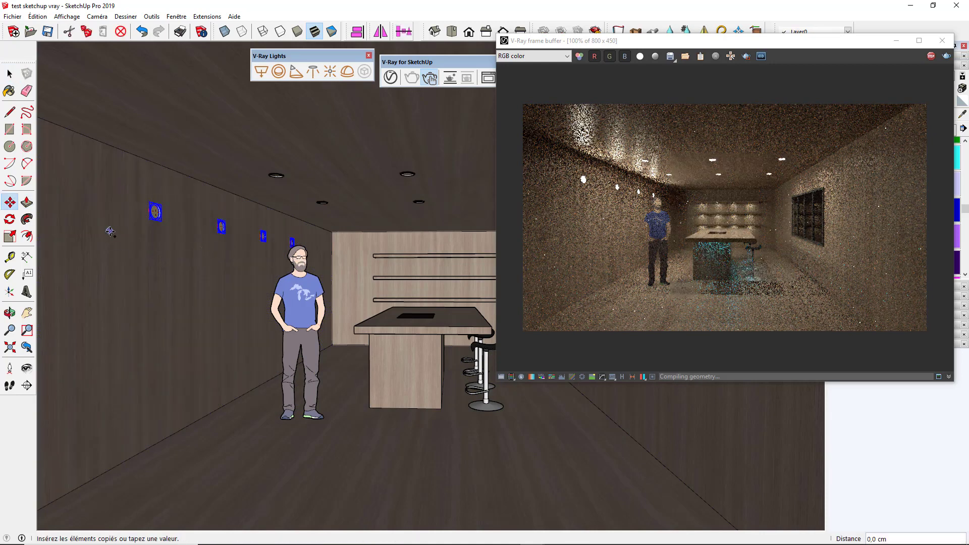
click(112, 463)
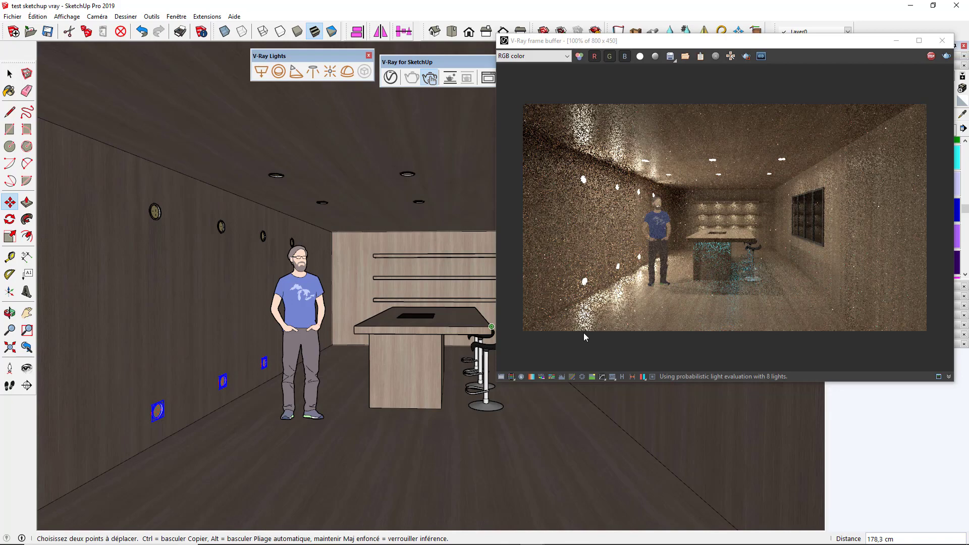
Orbit and zoom to check the new wall lights, moving the render window off the materials tray.
middle_drag(302, 328, 290, 328)
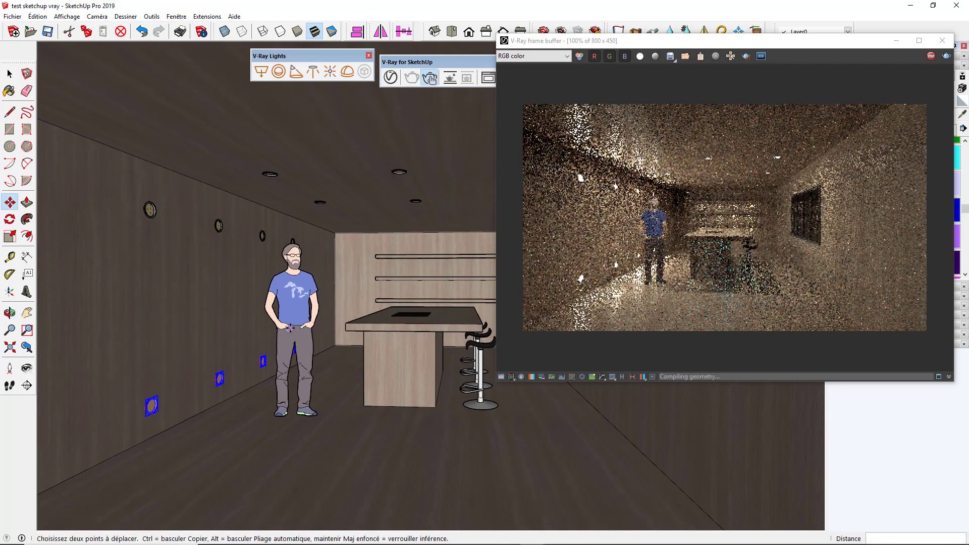
key(space)
scroll(302, 292, up, 2)
scroll(302, 292, up, 2)
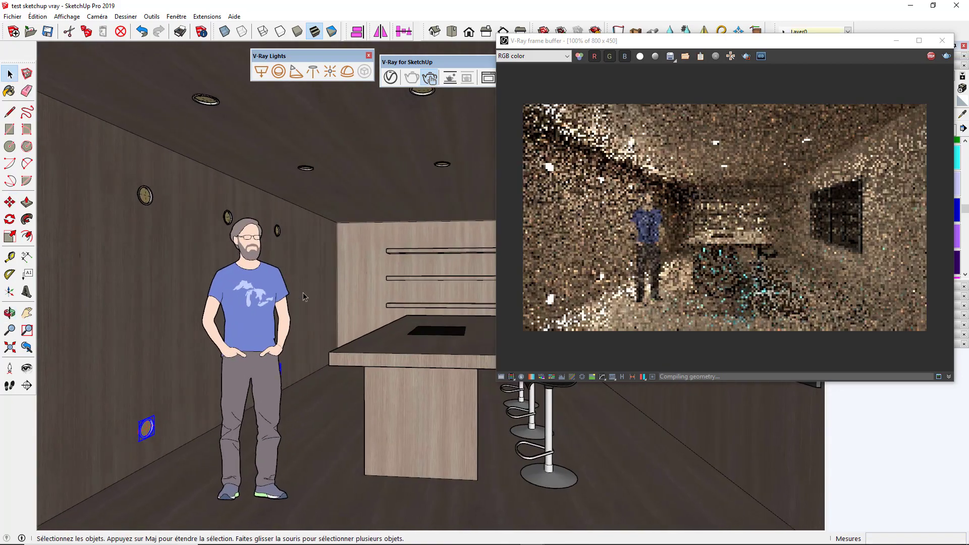
scroll(371, 299, down, 2)
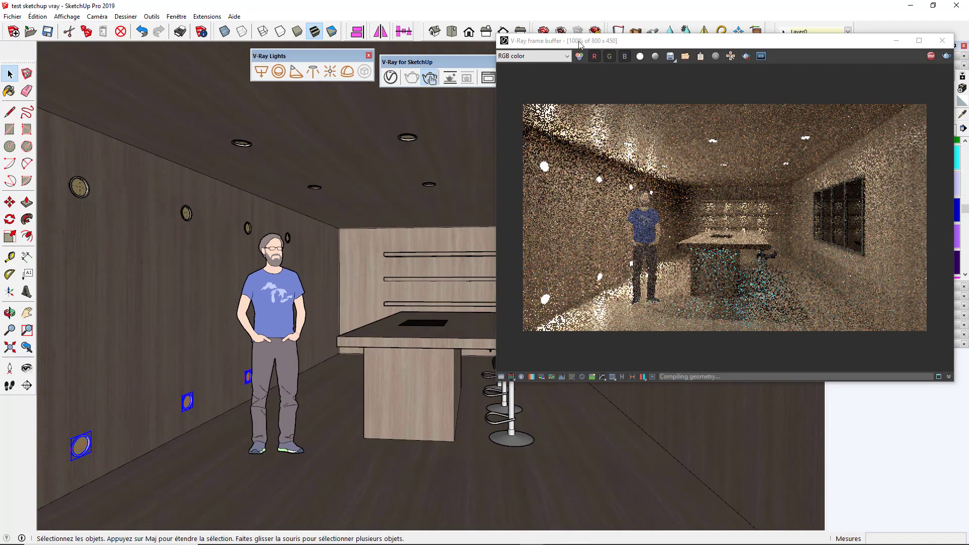
drag(606, 41, 448, 59)
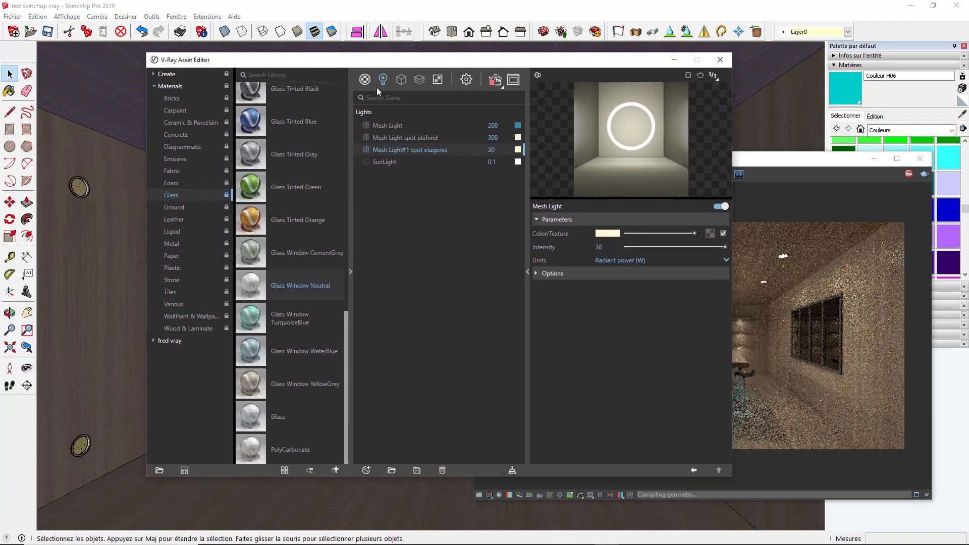
Bring up V-Ray render settings with the camera section expanded and the render window closed.
click(466, 80)
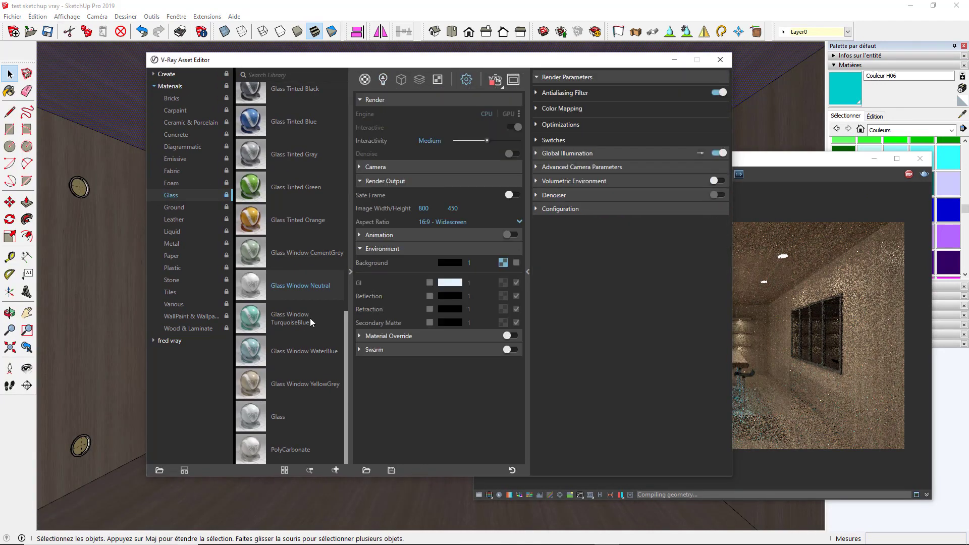
click(350, 271)
click(359, 167)
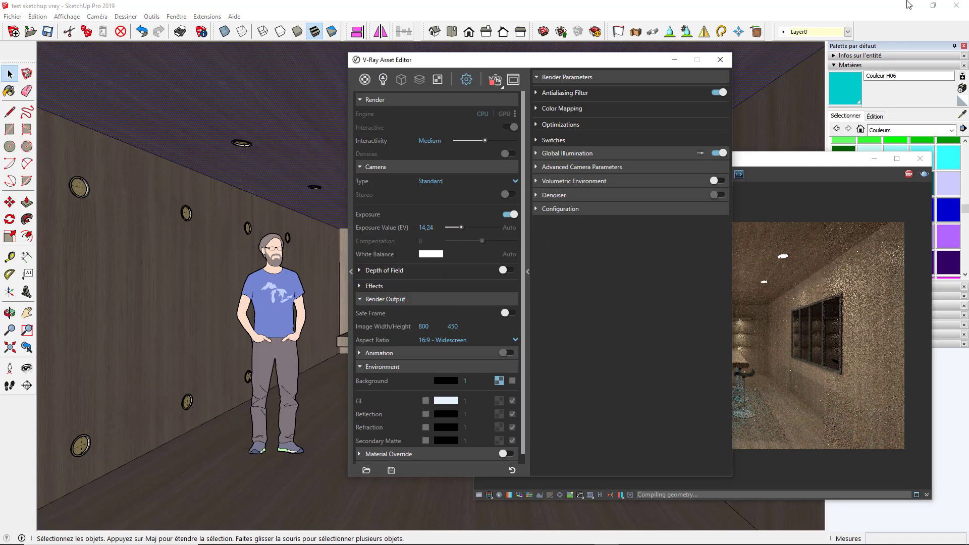
mouse_move(530, 59)
mouse_down()
mouse_move(258, 87)
mouse_move(386, 68)
mouse_up()
click(920, 160)
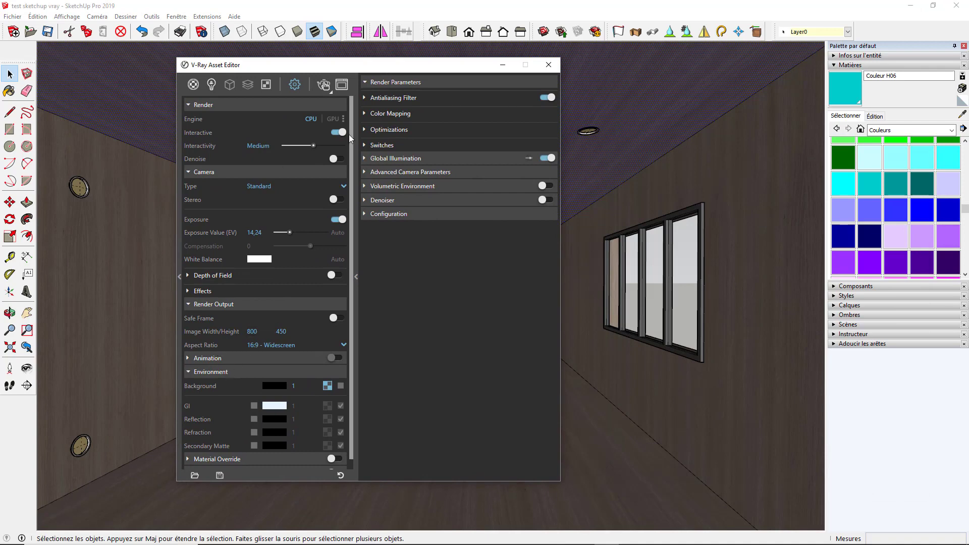
Turn off Interactive and Progressive, set image width to 2000, and start the final render.
click(343, 134)
click(339, 146)
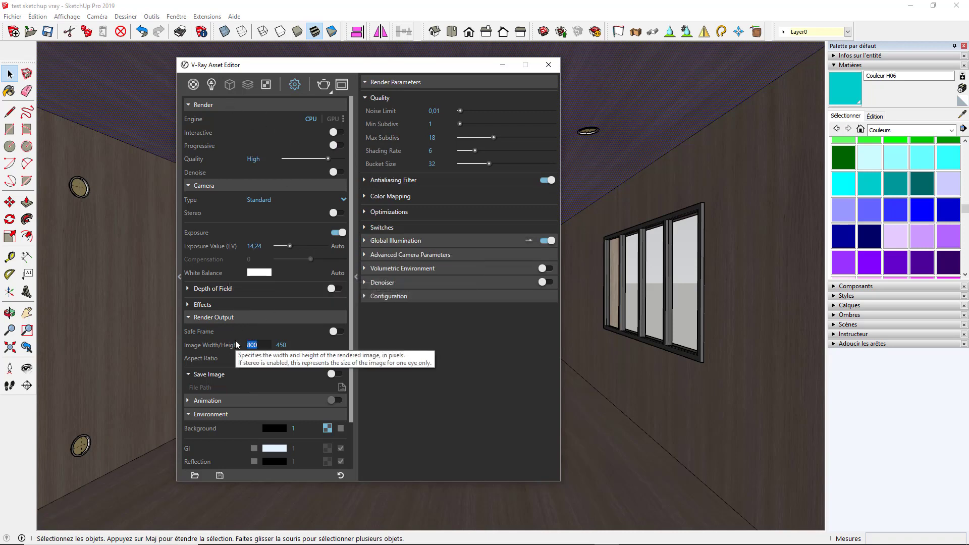
text(2000)
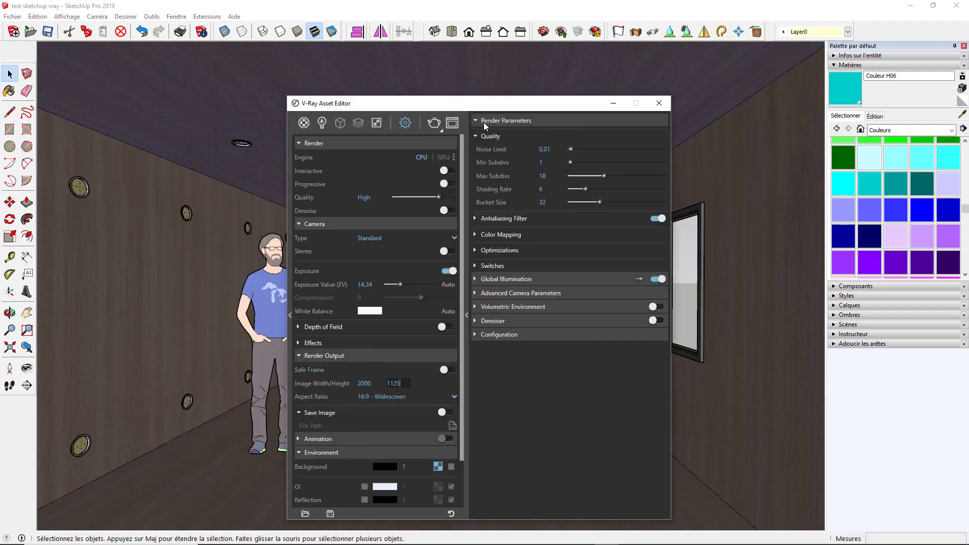
click(286, 101)
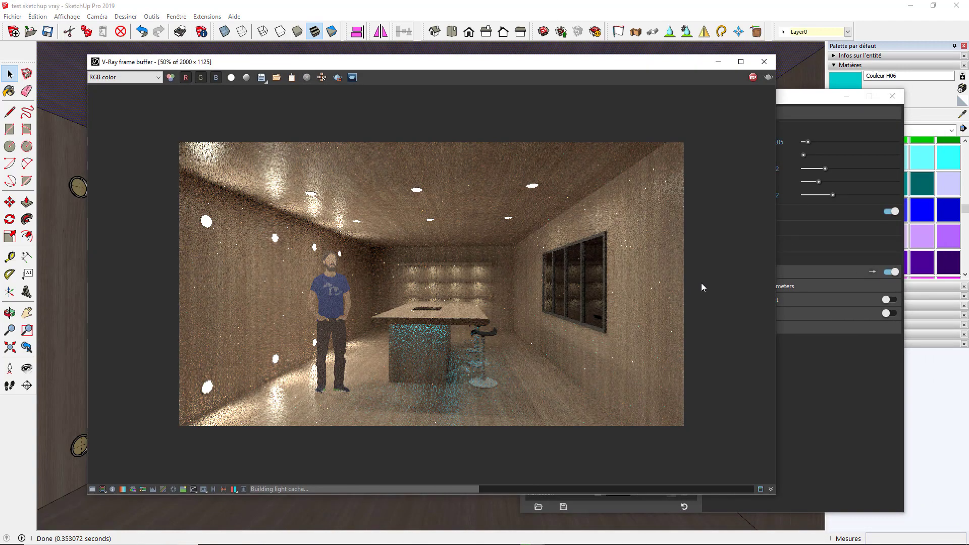
View the 2000 × 1125 render at full size in the frame buffer.
double_click(695, 311)
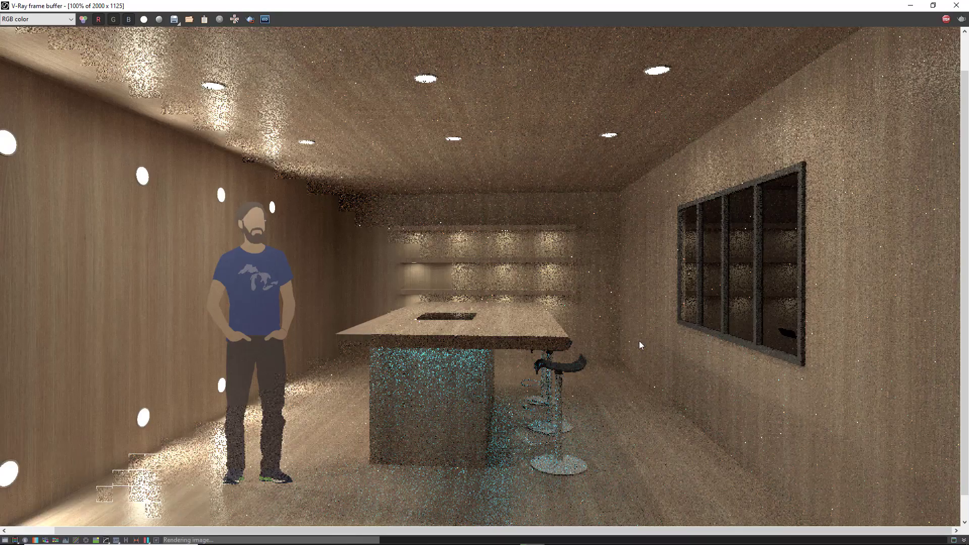